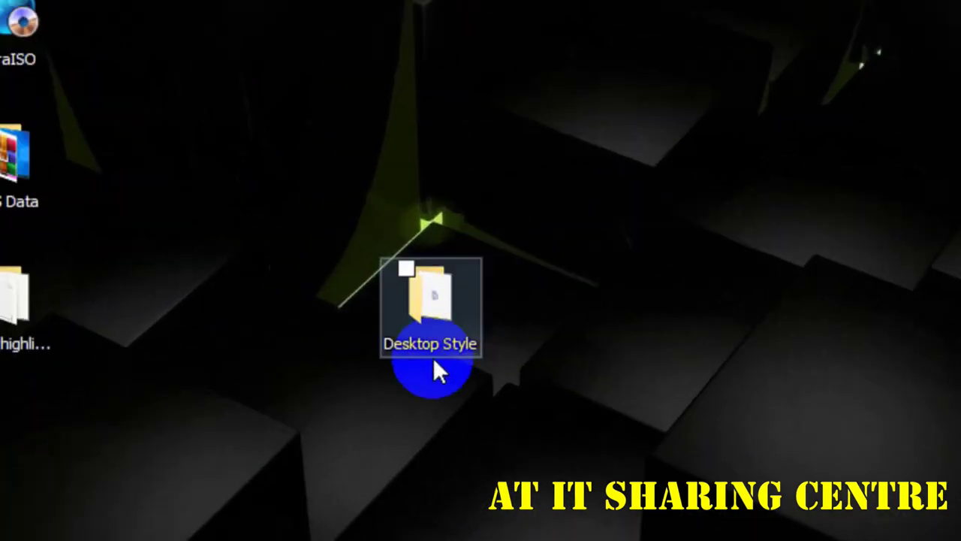
Step: Move the Desktop Style folder higher up on the desktop and refresh the desktop
left_click_drag(457, 300, 518, 201)
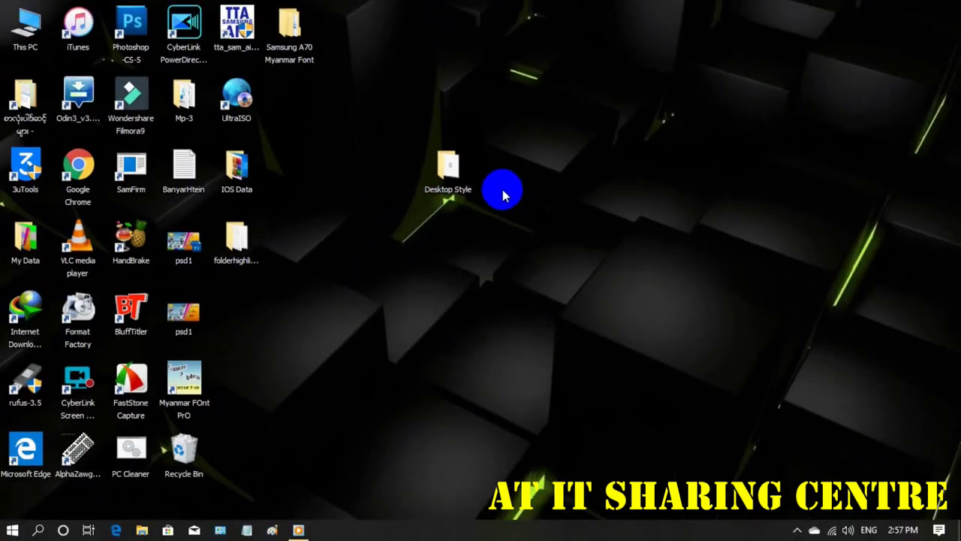
right_click(539, 200)
left_click(605, 284)
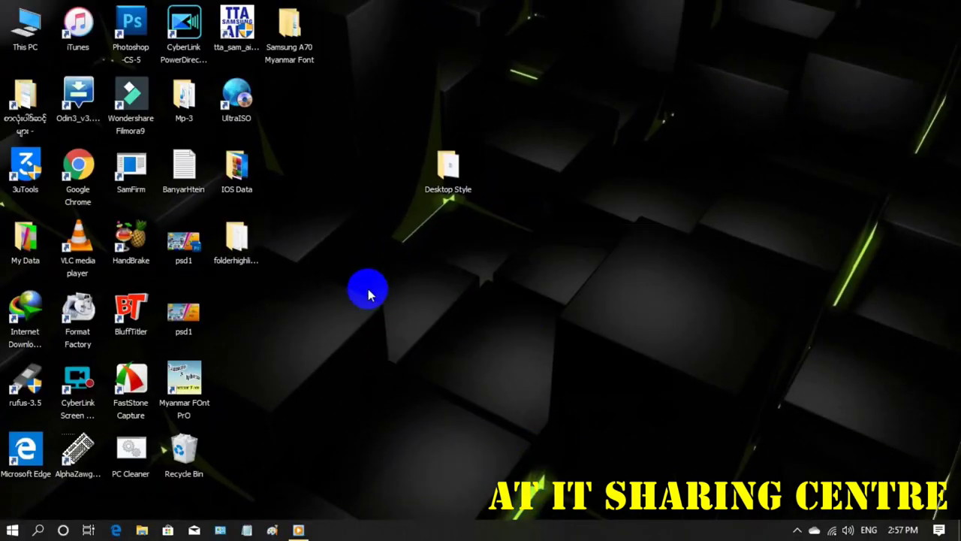
right_click(361, 281)
left_click(483, 230)
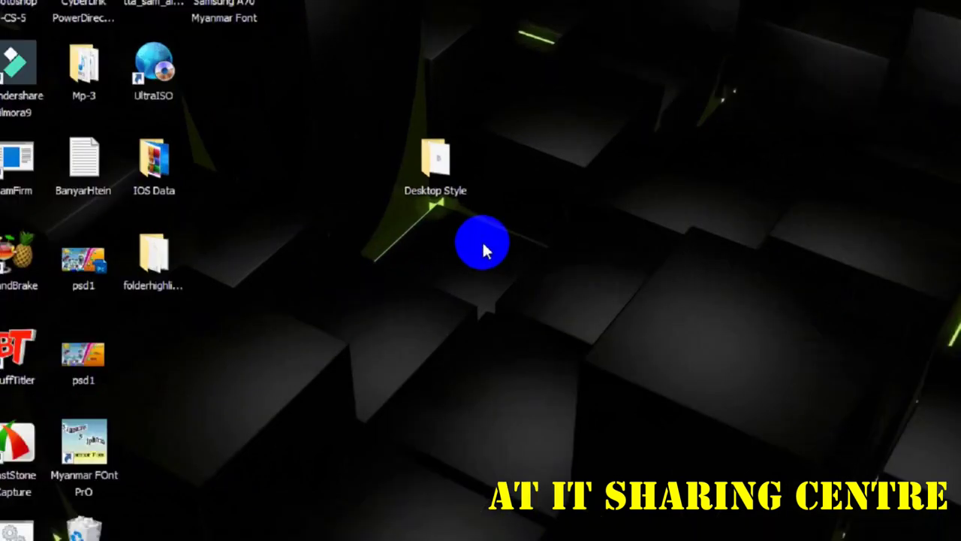
Step: Set the desktop icon view to Small icons
right_click(483, 230)
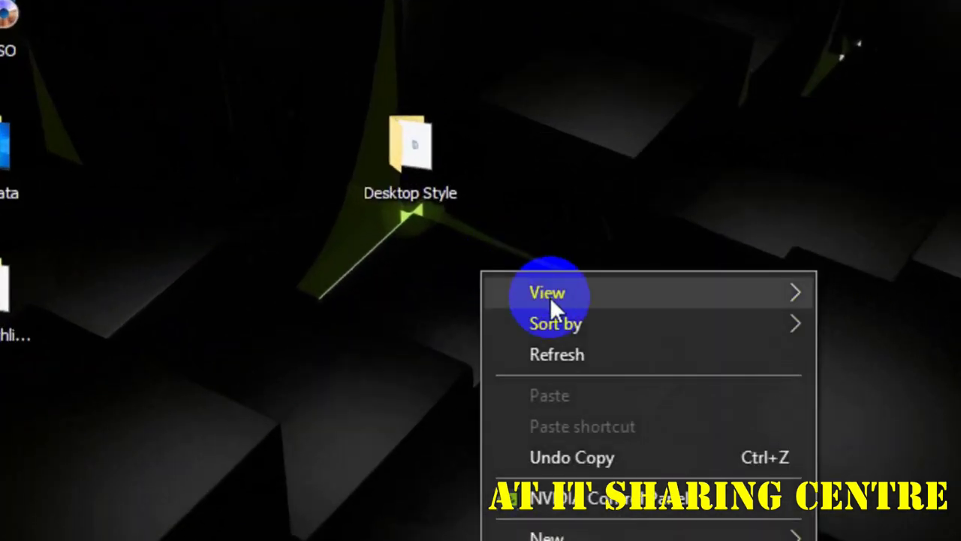
mouse_move(725, 293)
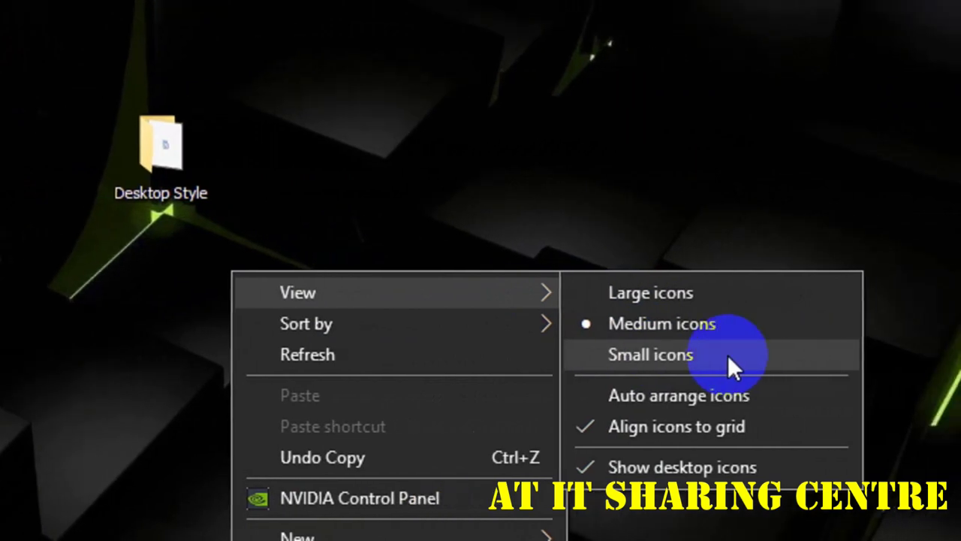
left_click(834, 354)
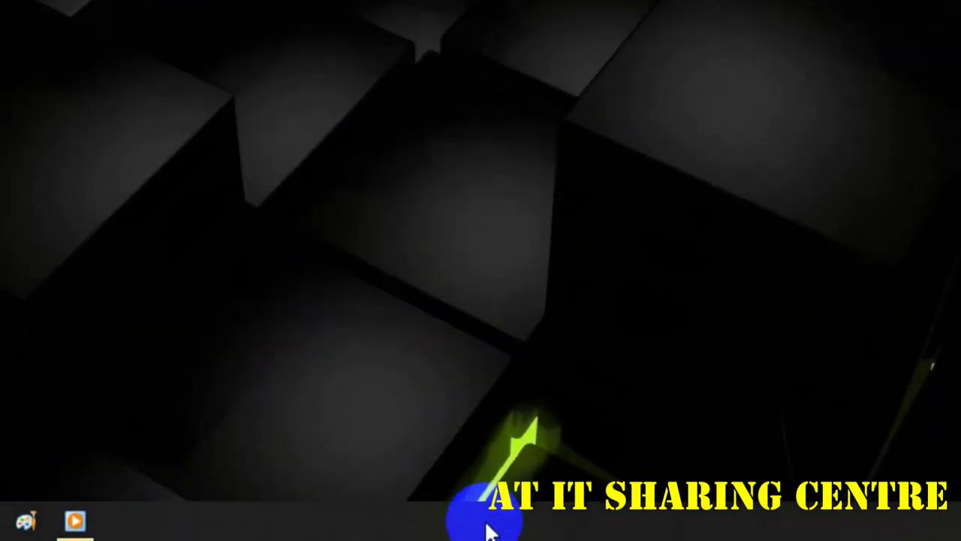
Step: Turn on automatic hiding of the taskbar in both desktop and tablet mode, and close the taskbar settings
right_click(519, 528)
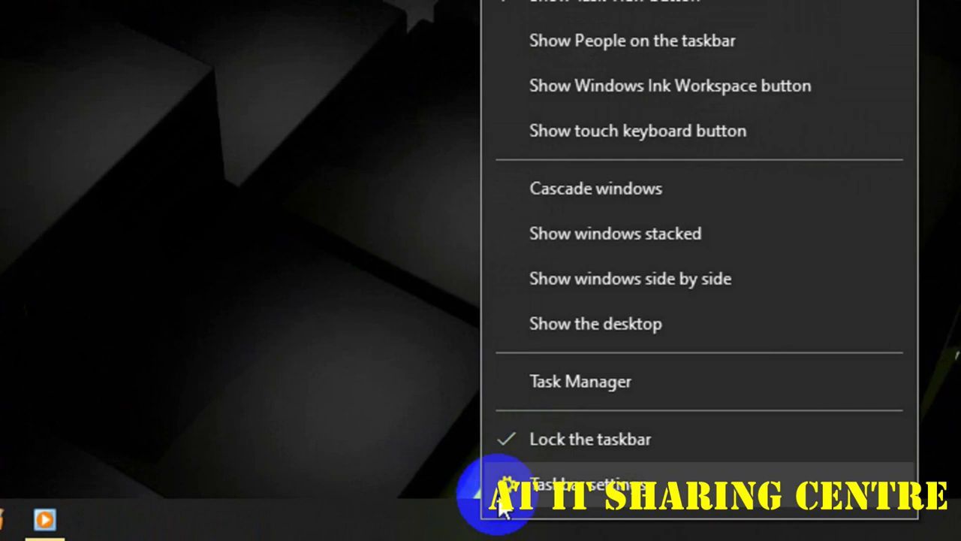
left_click(646, 499)
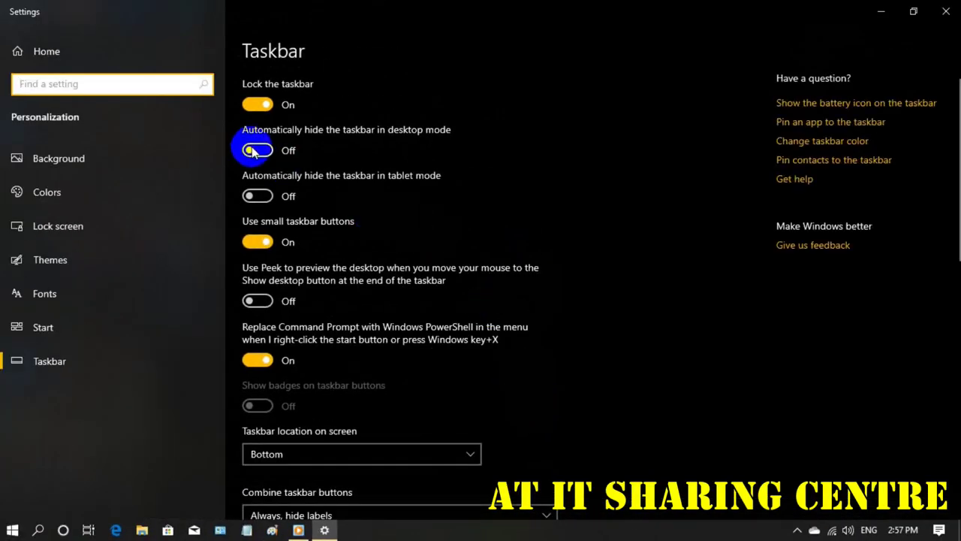
left_click(259, 150)
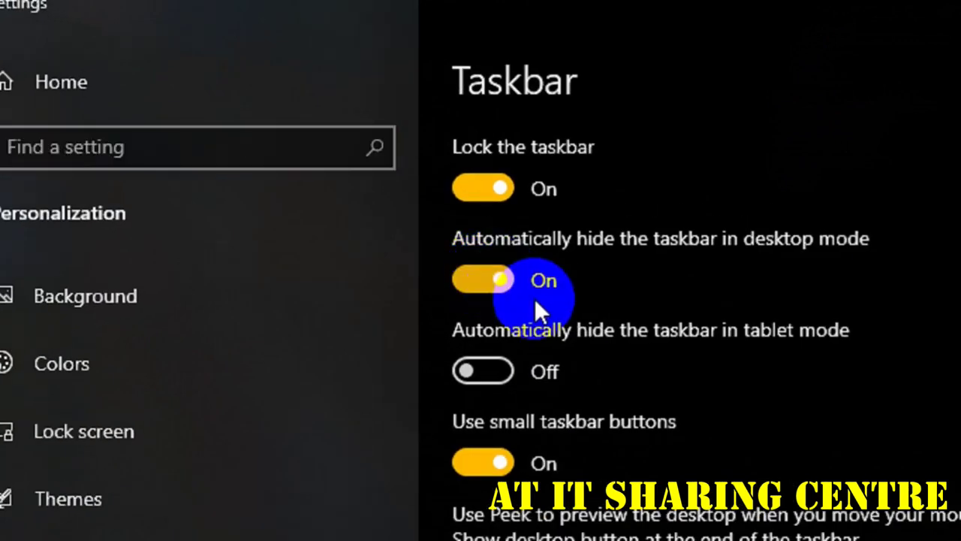
left_click(482, 372)
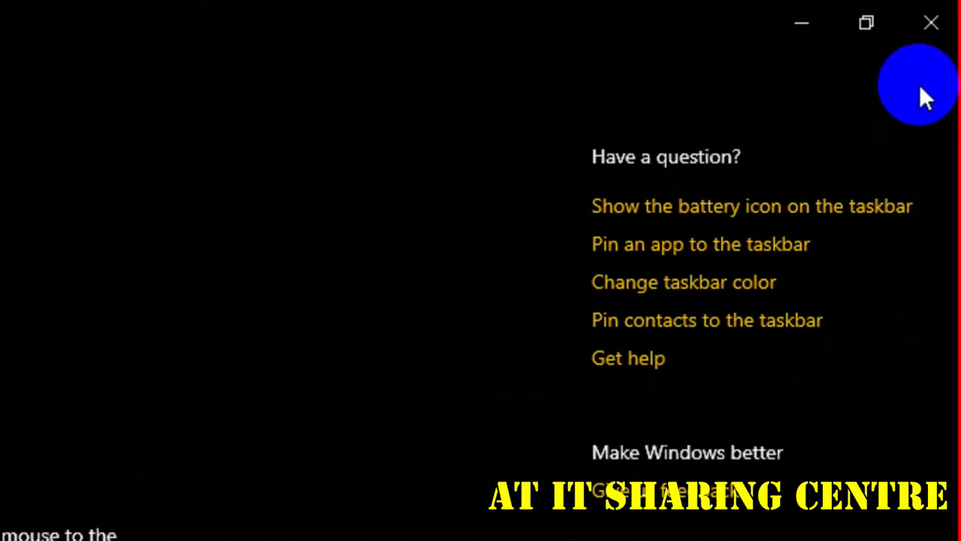
left_click(924, 19)
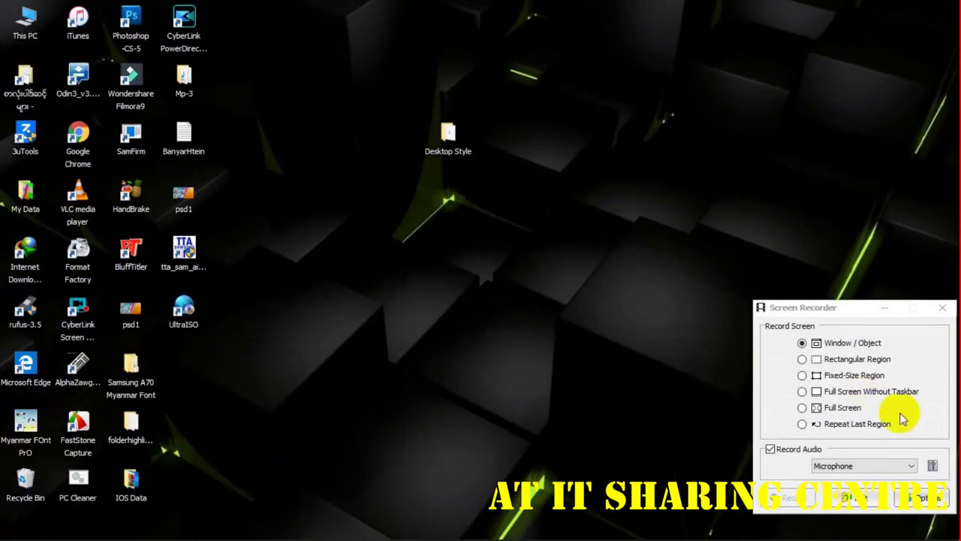
Step: Minimize the Screen Recorder window and refresh the desktop
left_click(885, 310)
right_click(599, 218)
left_click(616, 257)
right_click(618, 264)
left_click(642, 301)
mouse_move(697, 527)
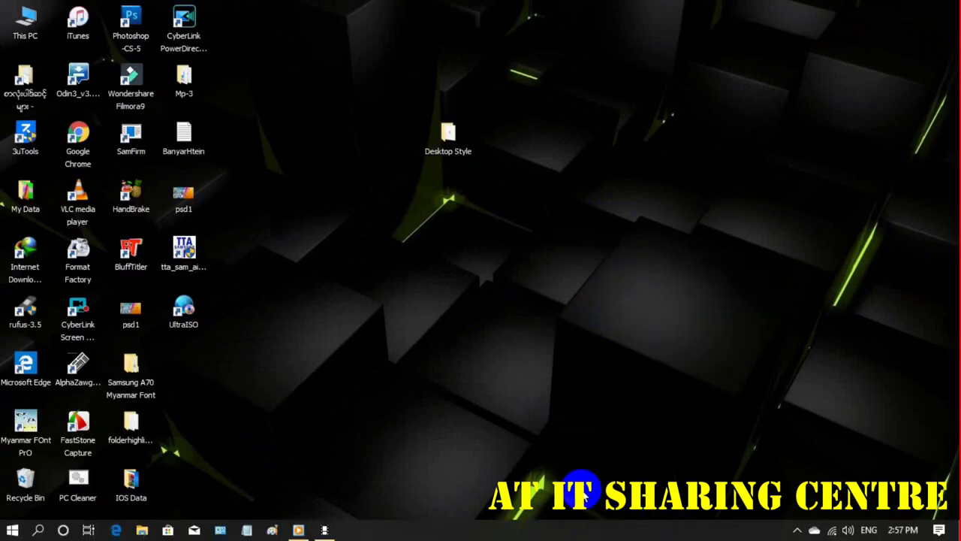
mouse_move(582, 531)
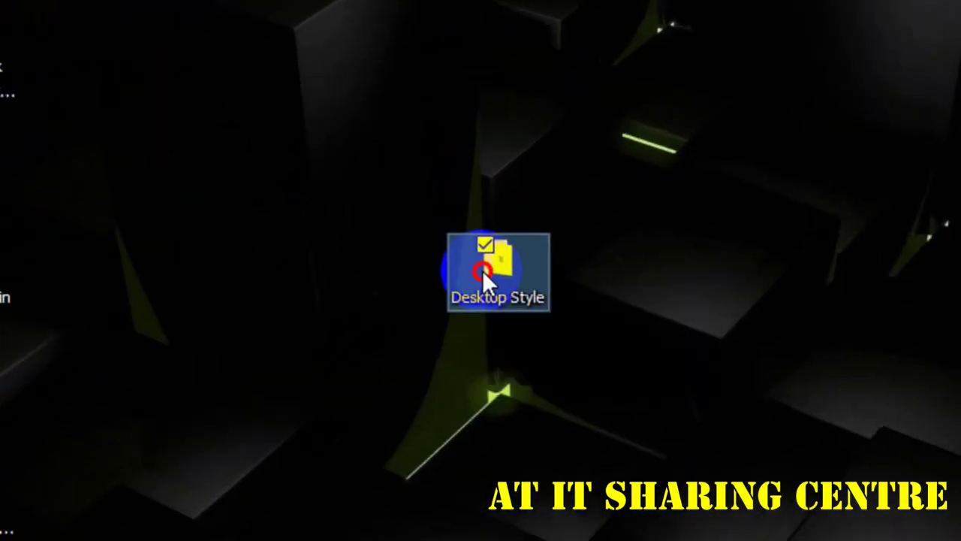
Step: Run the RocketDock-v1.3.5 installer from the Desktop Style folder as administrator, with English as the setup language
double_click(482, 270)
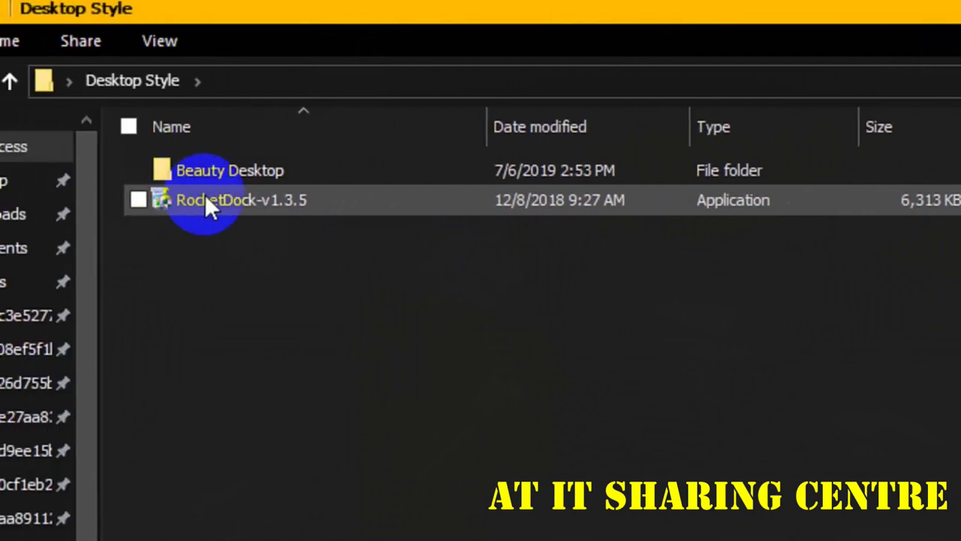
left_click(232, 201)
right_click(233, 199)
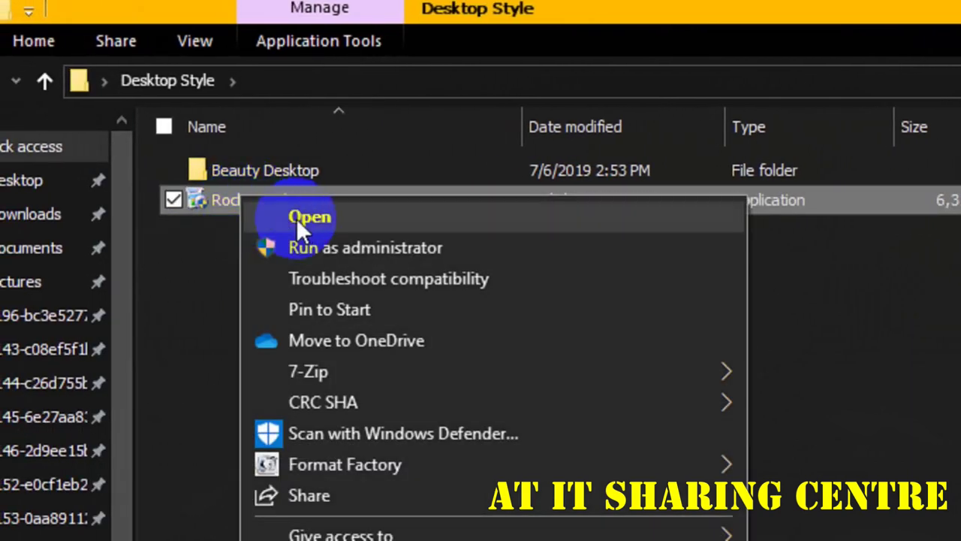
left_click(419, 249)
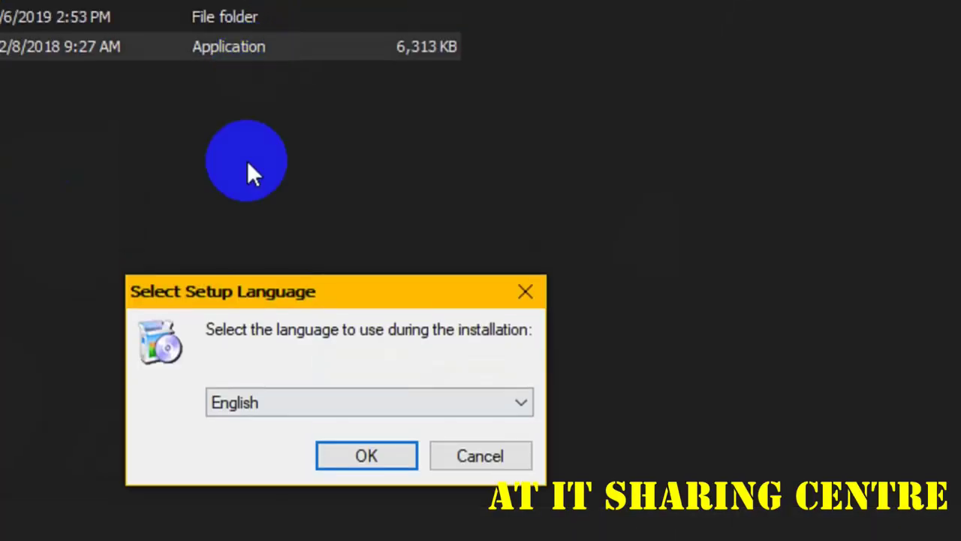
left_click(347, 409)
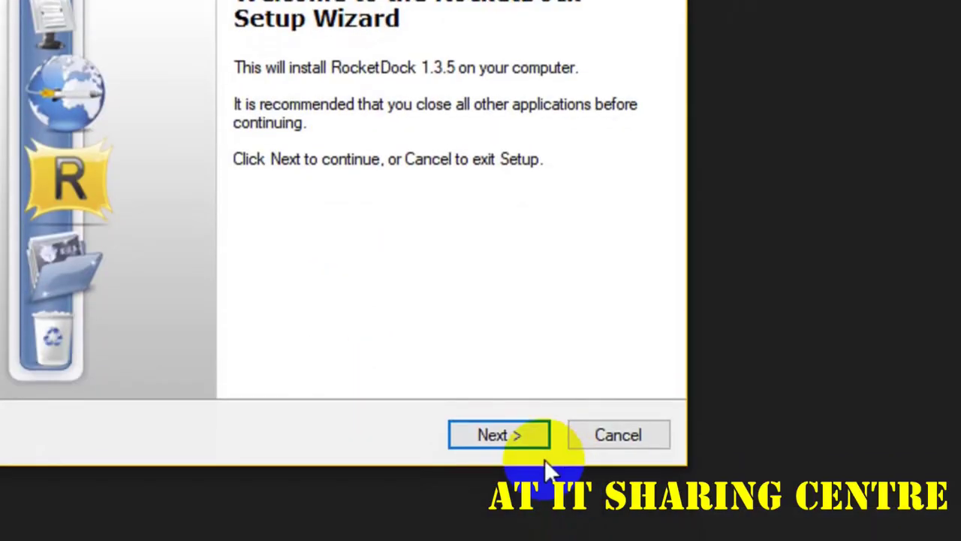
Step: Accept the RocketDock license agreement and keep C:\Program Files (x86)\RocketDock as the installation folder
left_click(501, 435)
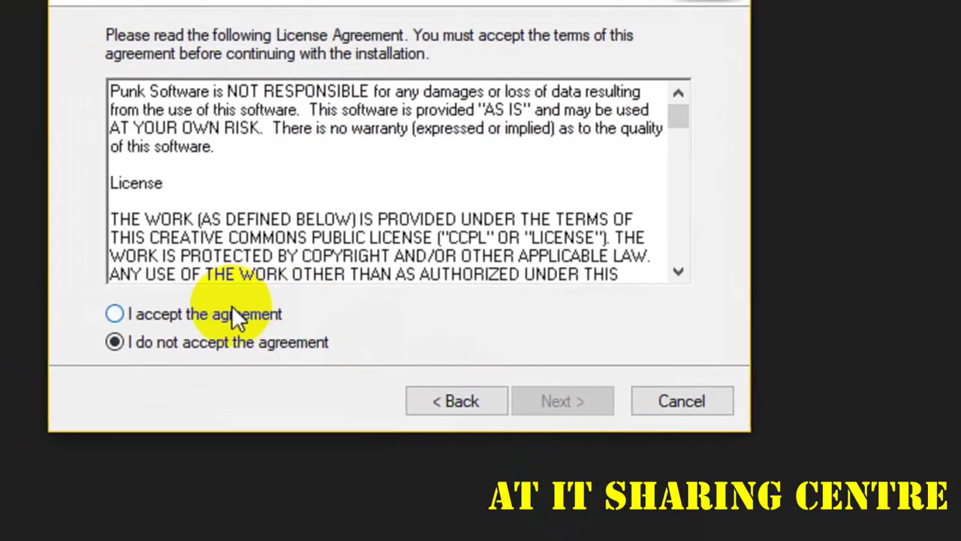
left_click(169, 319)
left_click(548, 408)
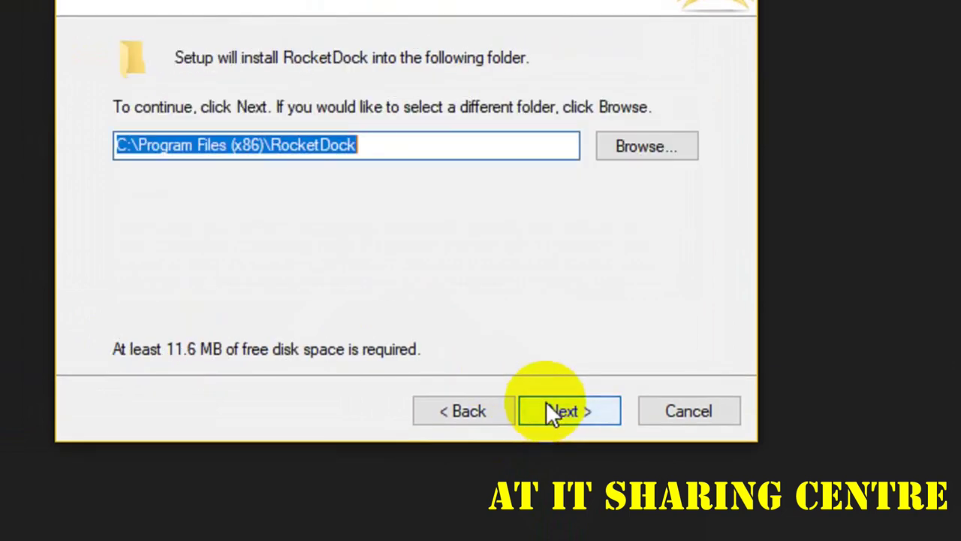
left_click(547, 408)
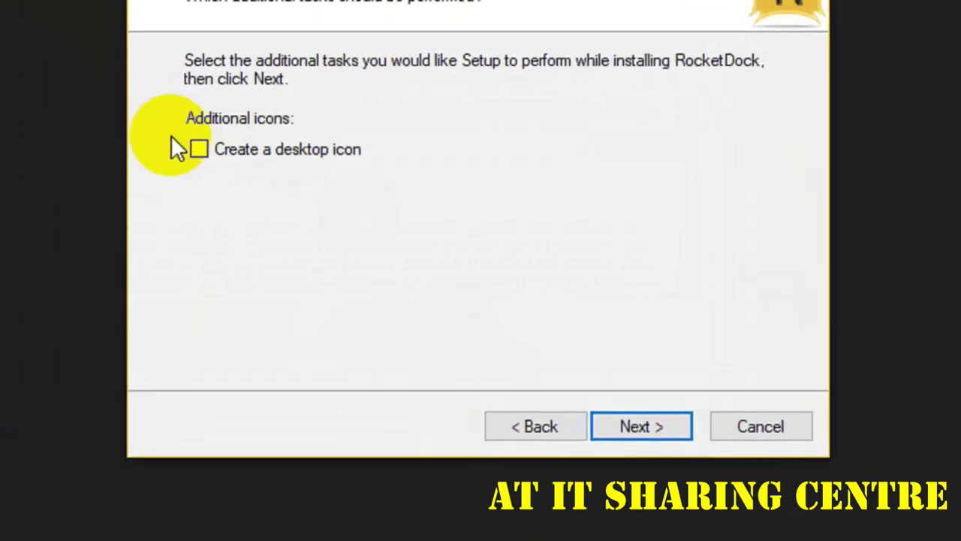
Step: Install RocketDock with the option to create a desktop icon and finish the setup
left_click(256, 151)
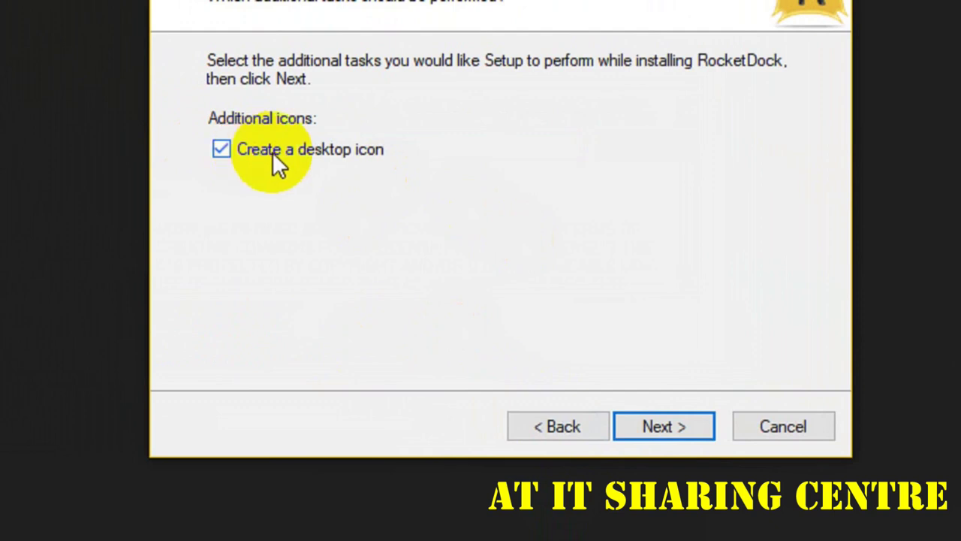
left_click(685, 427)
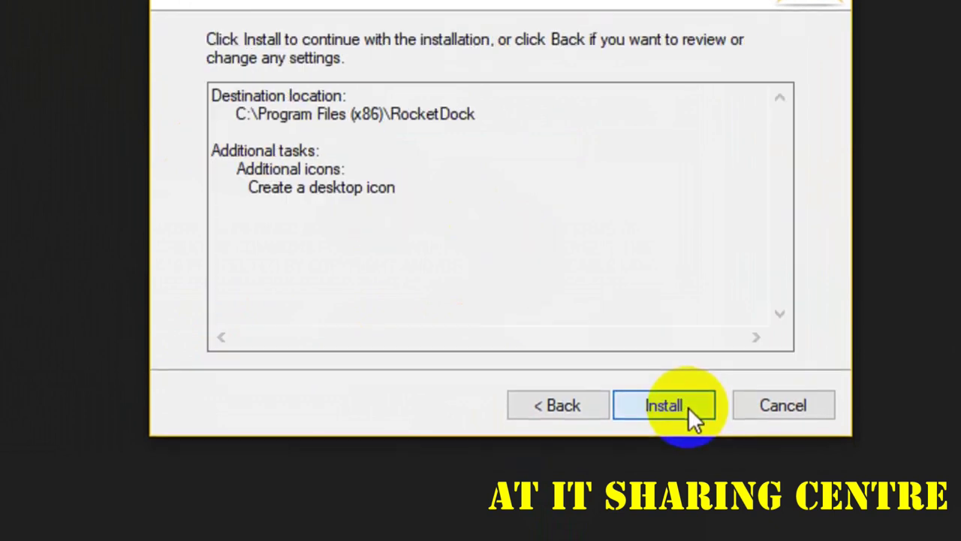
left_click(665, 406)
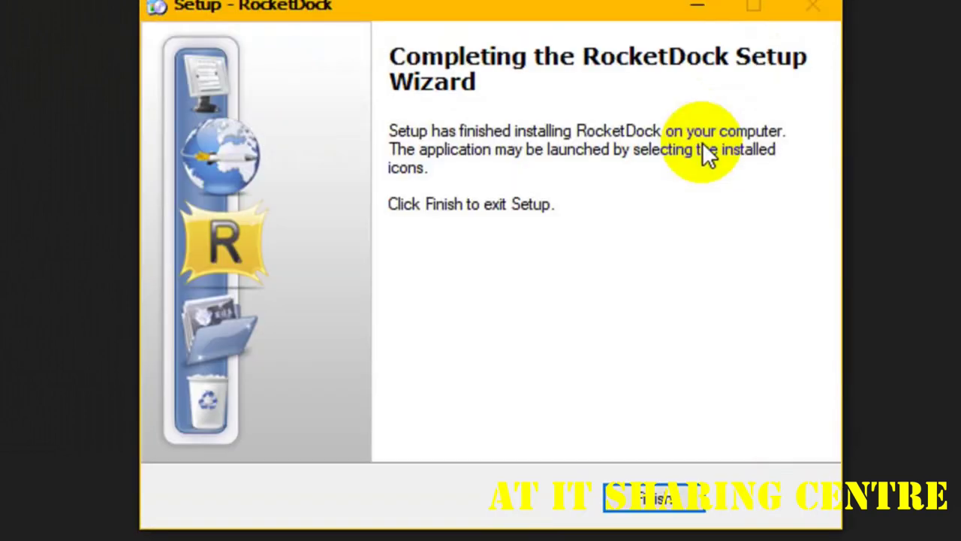
left_click(693, 424)
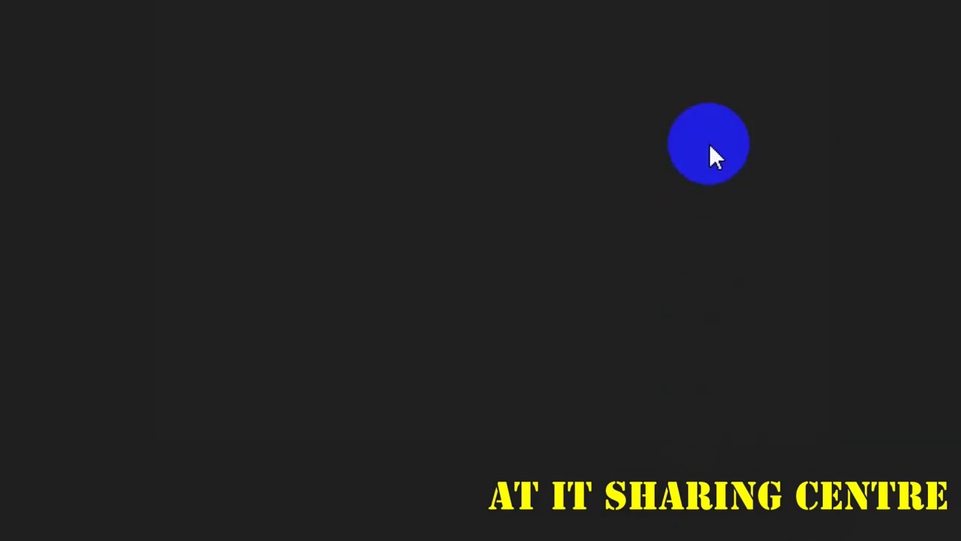
Step: Minimize the Desktop Style window and launch RocketDock from its desktop shortcut
left_click(799, 18)
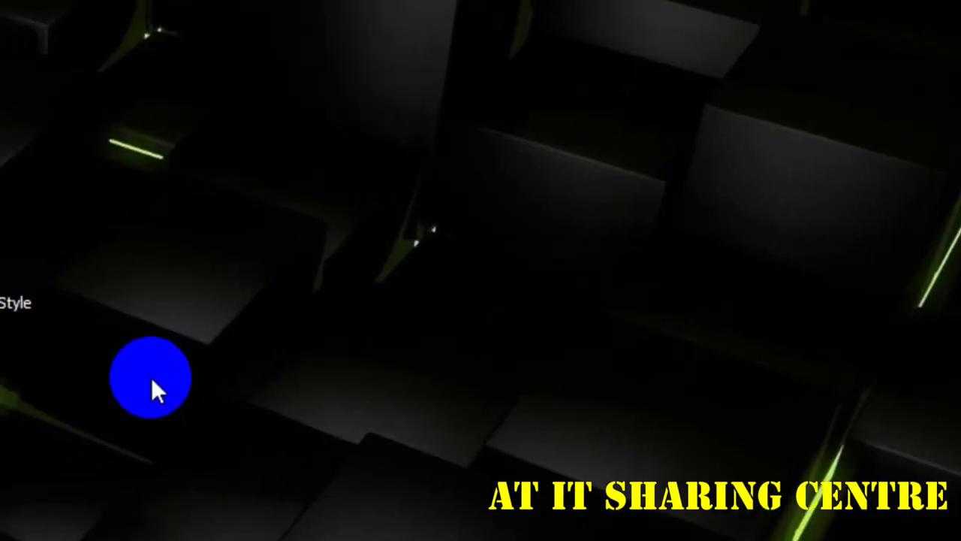
right_click(176, 398)
left_click(217, 488)
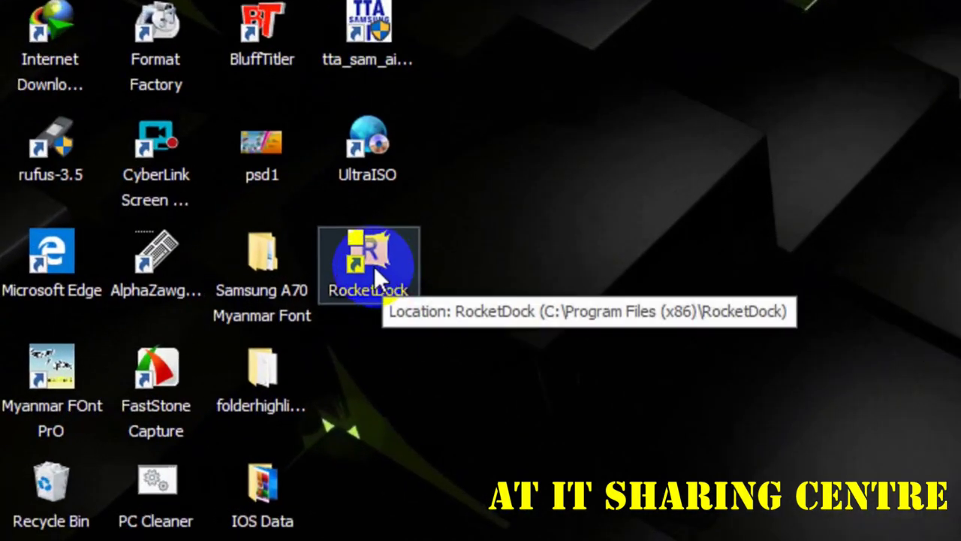
double_click(188, 372)
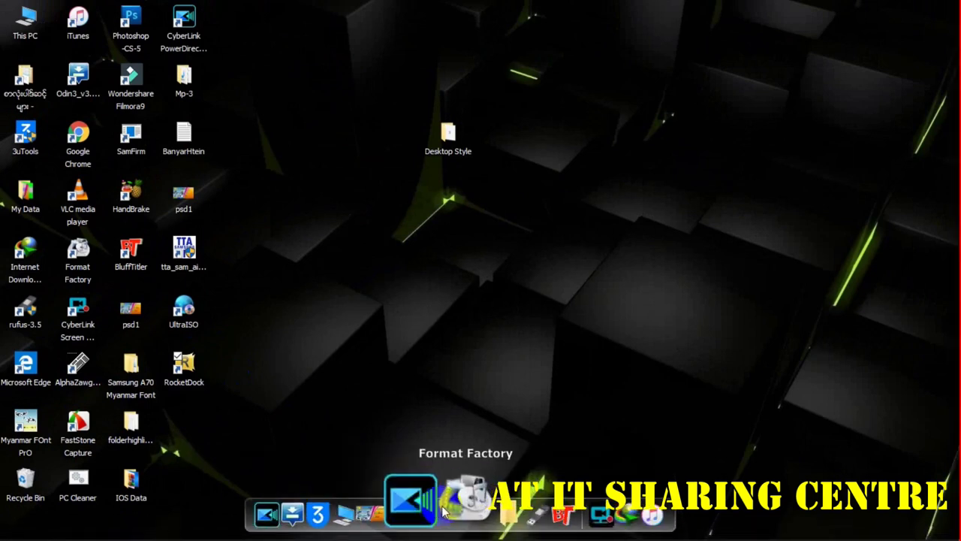
Step: Look at the dock's options without changing any, and refresh the desktop
right_click(545, 513)
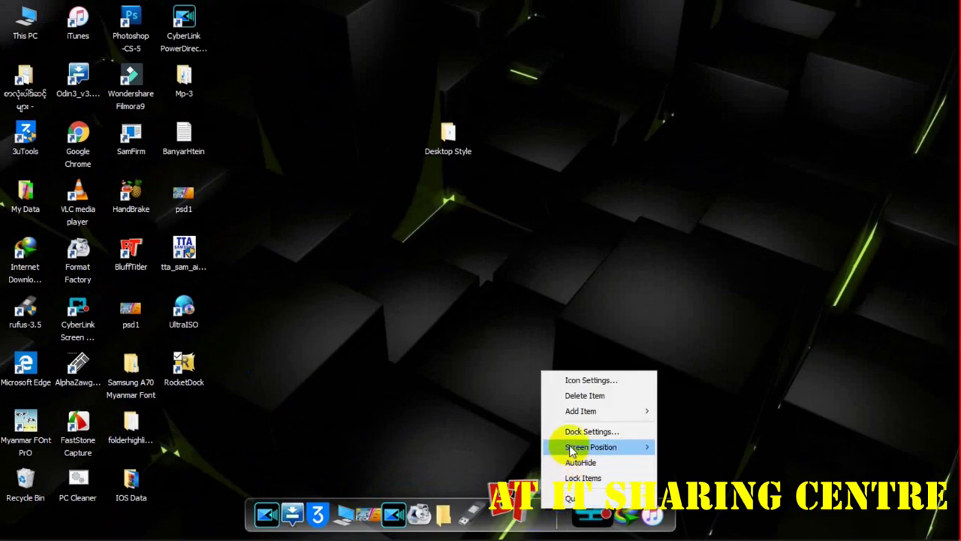
right_click(456, 303)
left_click(487, 333)
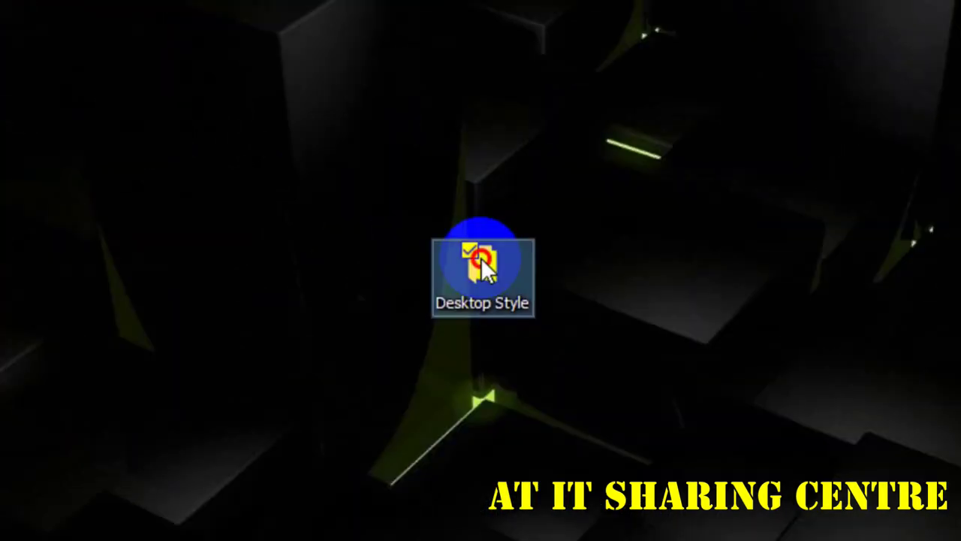
Step: Open the Beauty Desktop folder inside Desktop Style and maximize its window
double_click(448, 135)
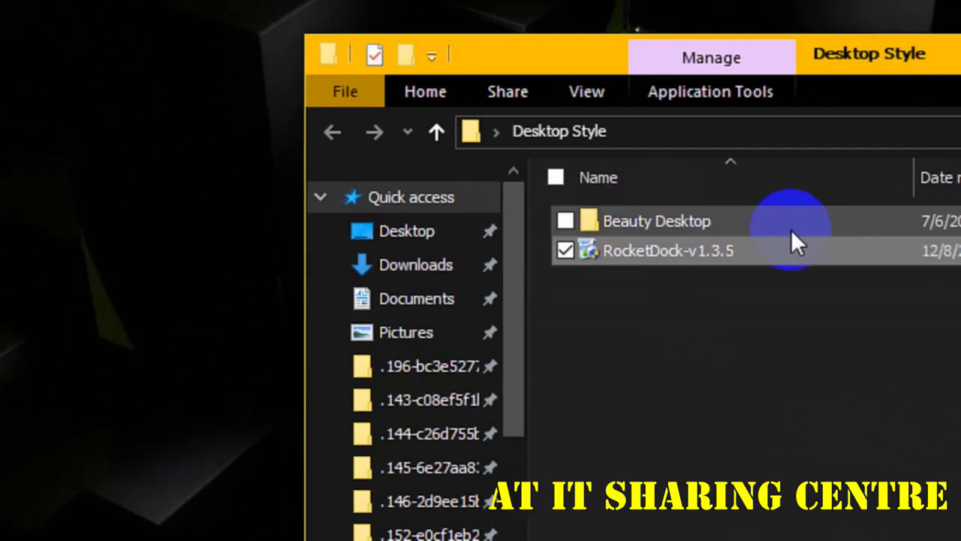
double_click(793, 230)
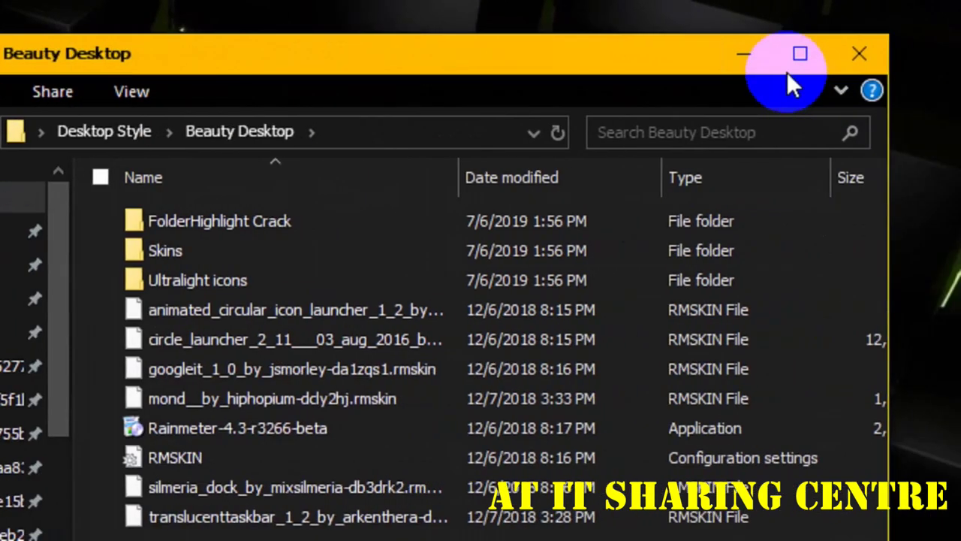
left_click(788, 70)
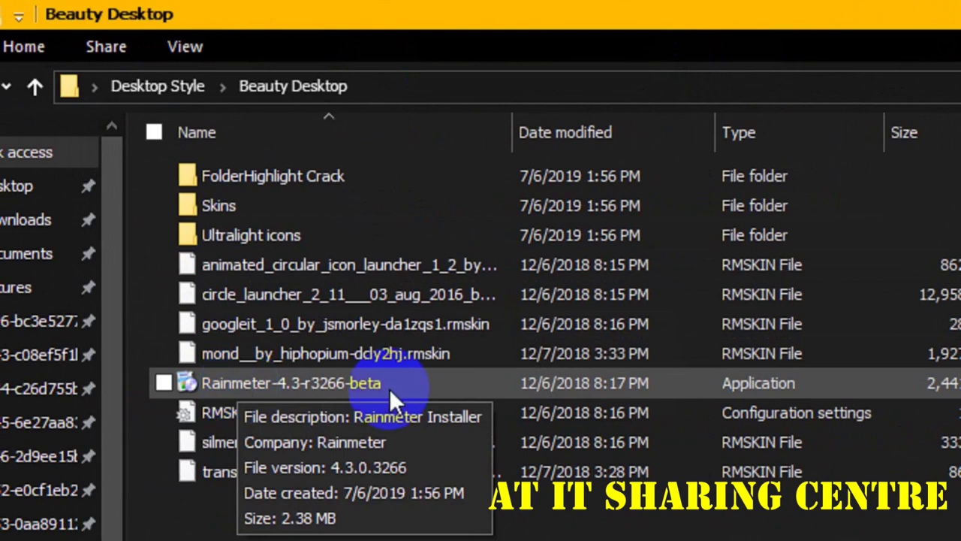
Step: Run the Rainmeter-4.3-r3266-beta installer and accept English as its language
left_click(374, 383)
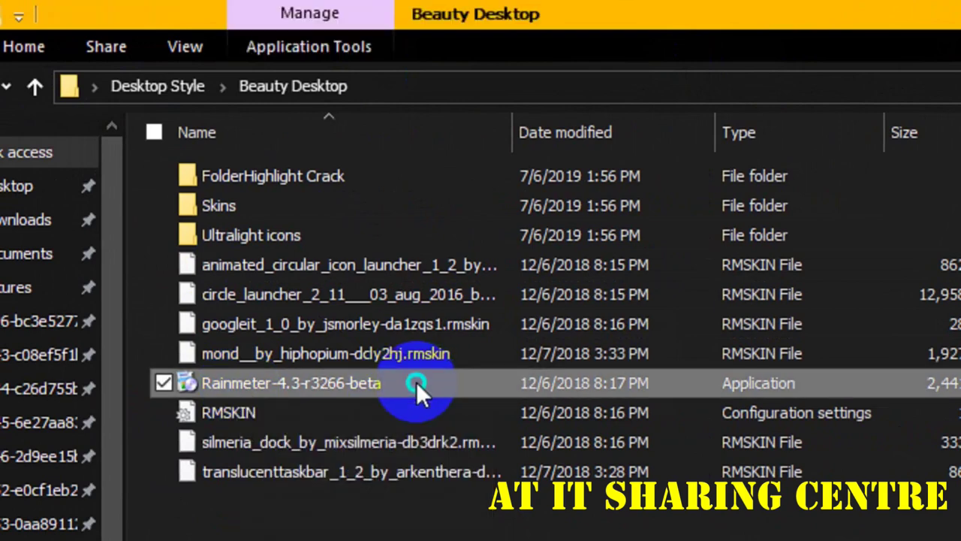
right_click(416, 381)
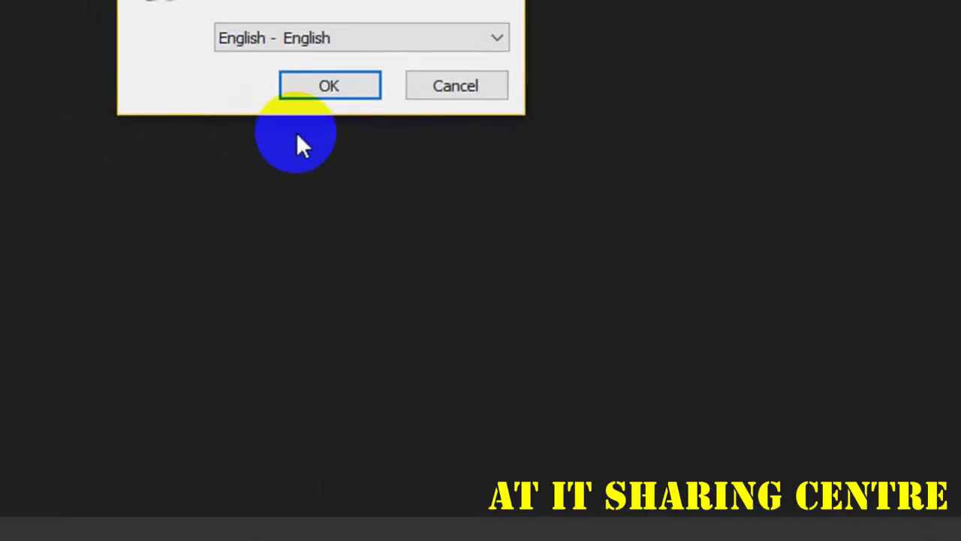
left_click(266, 70)
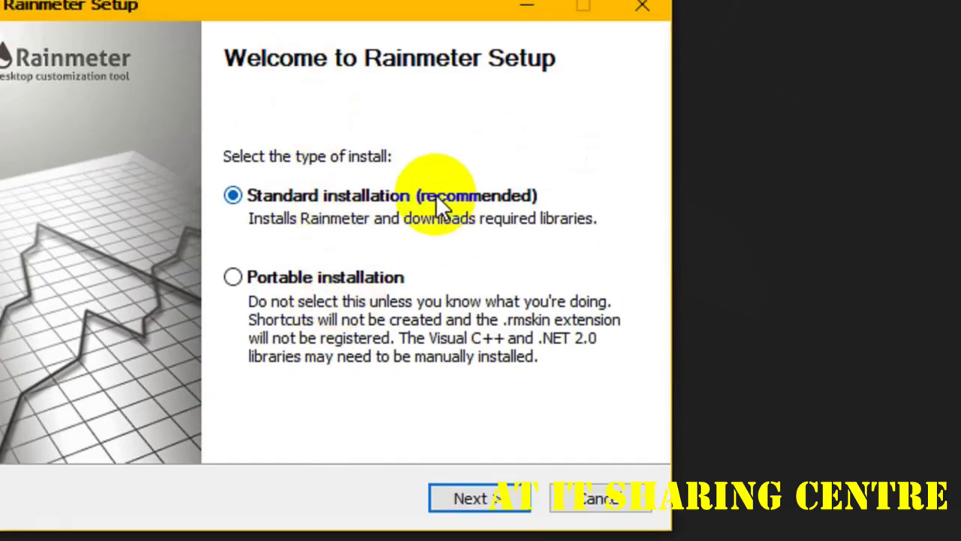
Step: Install Rainmeter as a standard installation in C:\Program Files\Rainmeter, with the 64-bit version and startup launch enabled, and finish setup with Rainmeter running
left_click(287, 192)
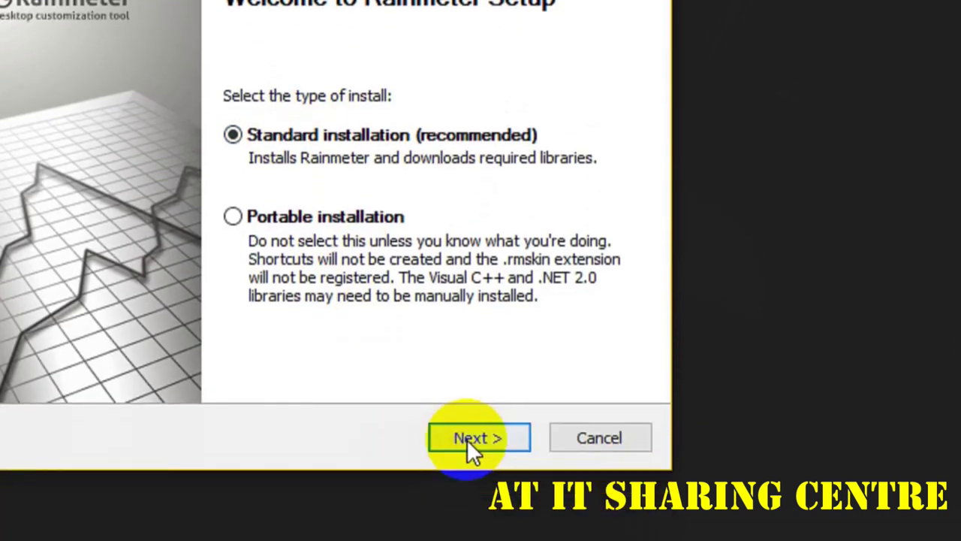
left_click(473, 498)
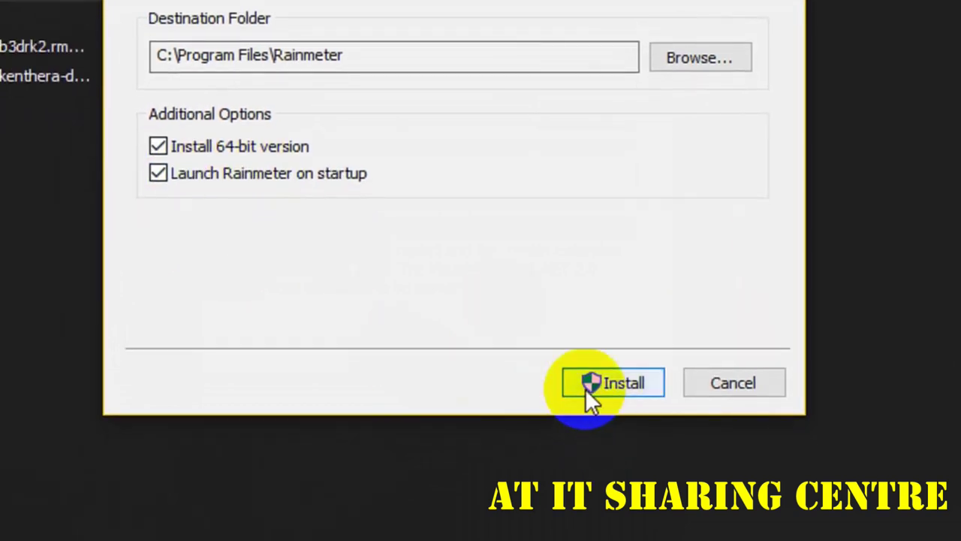
left_click(587, 398)
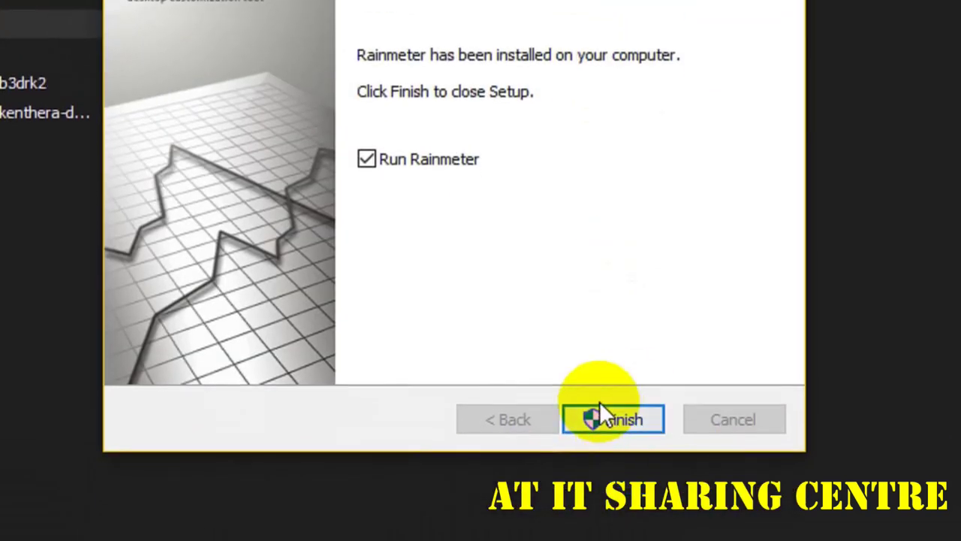
left_click(618, 435)
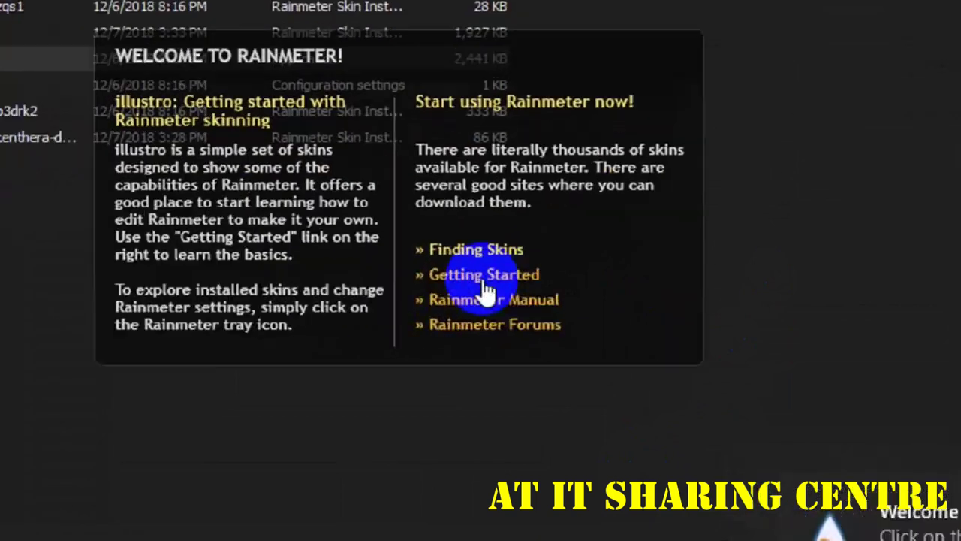
Step: Unload the illustro Welcome skin, minimize the Beauty Desktop window and refresh the desktop
right_click(526, 314)
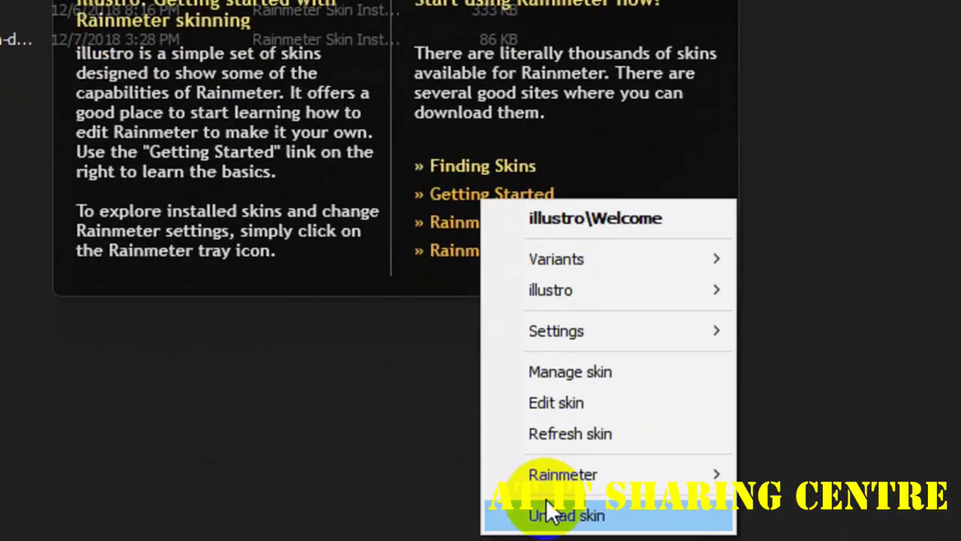
left_click(549, 450)
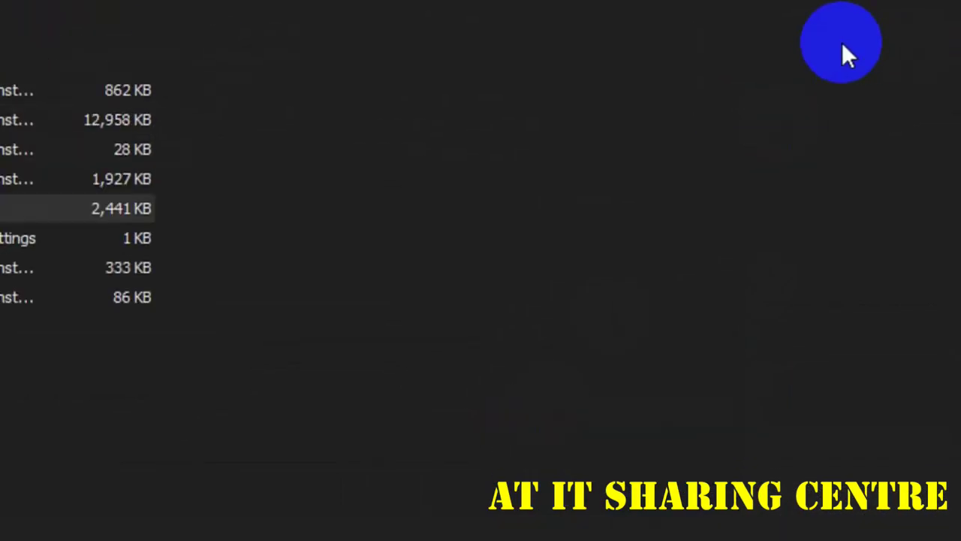
left_click(808, 21)
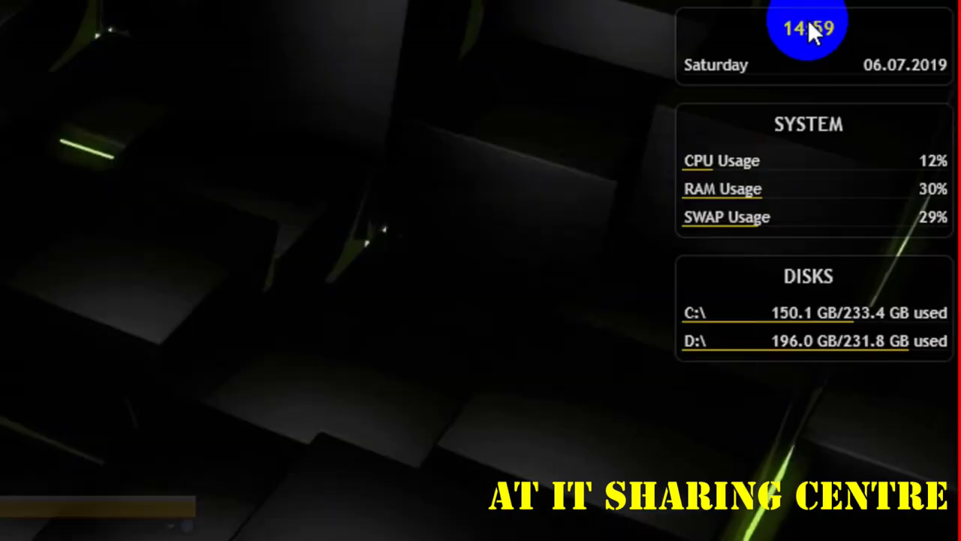
right_click(353, 304)
left_click(395, 393)
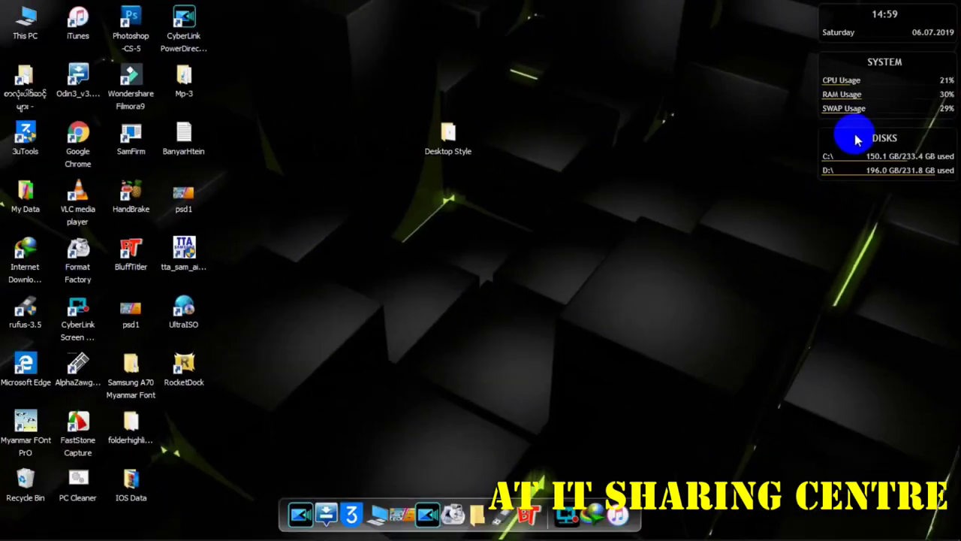
Step: Unload the illustro Disk and System skins from the desktop
right_click(751, 278)
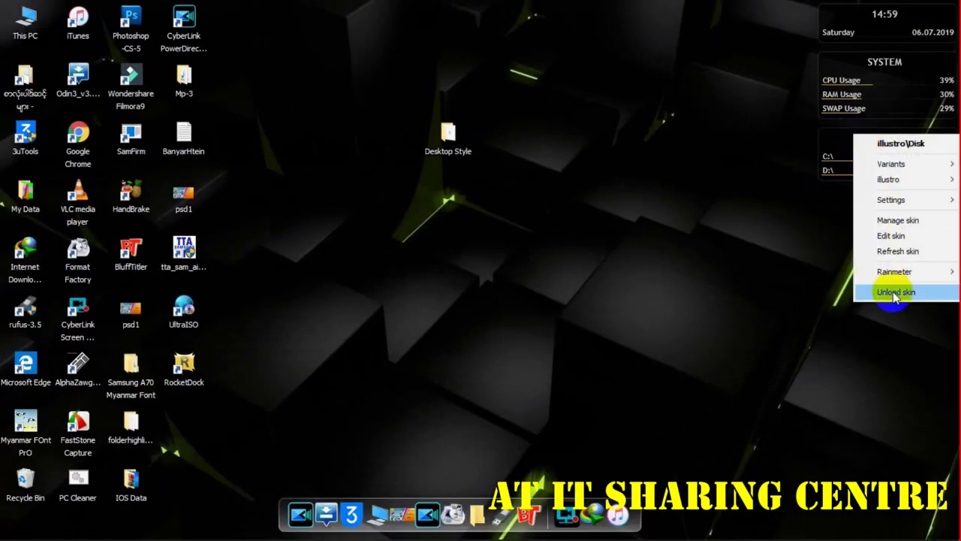
left_click(794, 282)
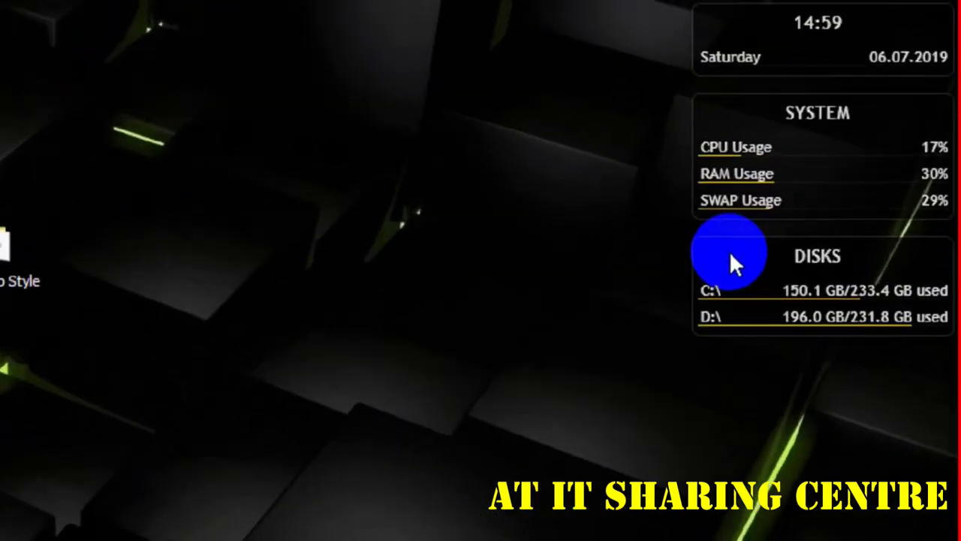
right_click(836, 140)
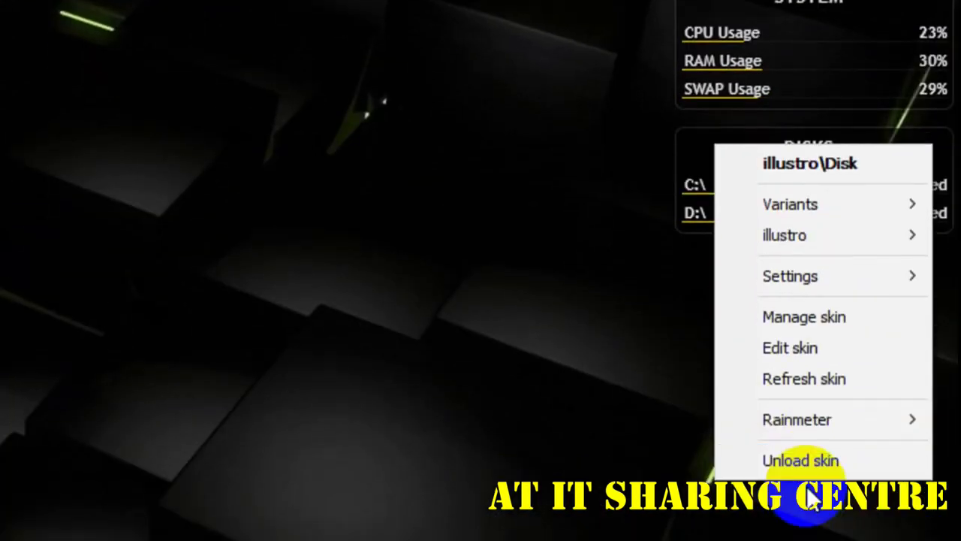
left_click(801, 460)
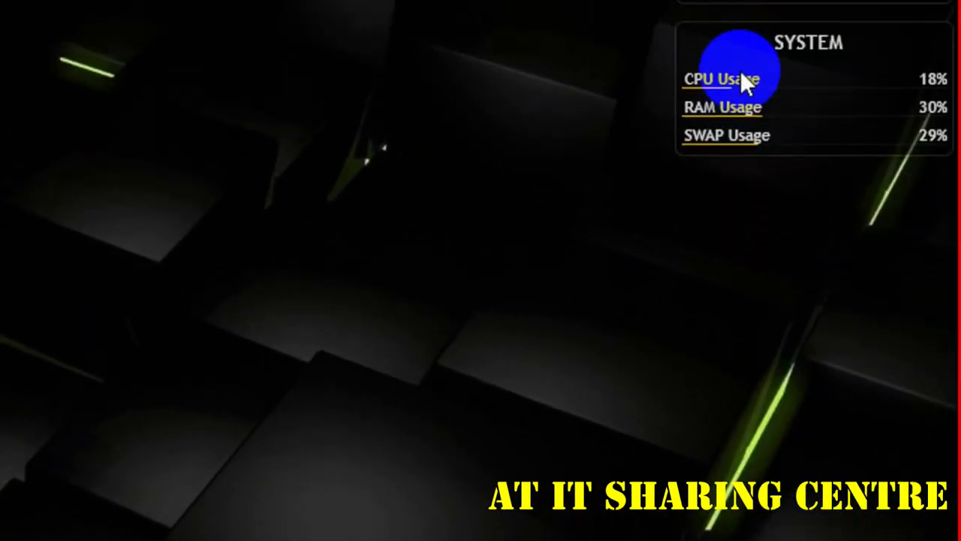
right_click(723, 32)
left_click(808, 427)
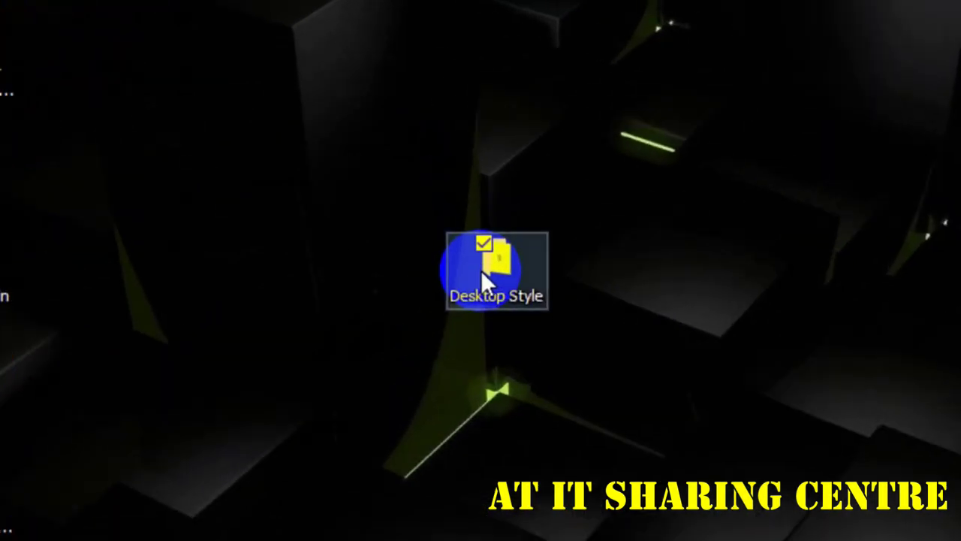
Step: Open the Beauty Desktop folder inside the Desktop Style folder again
double_click(445, 140)
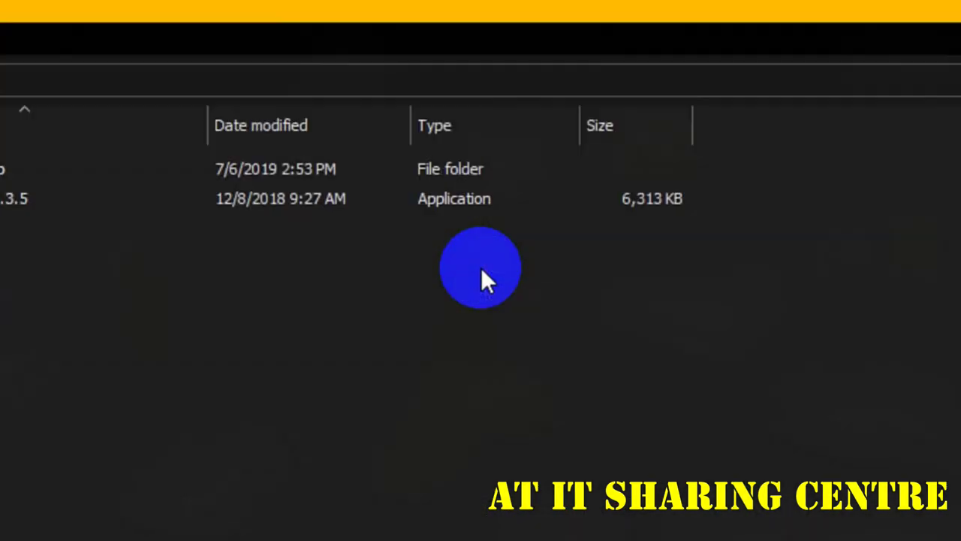
double_click(203, 172)
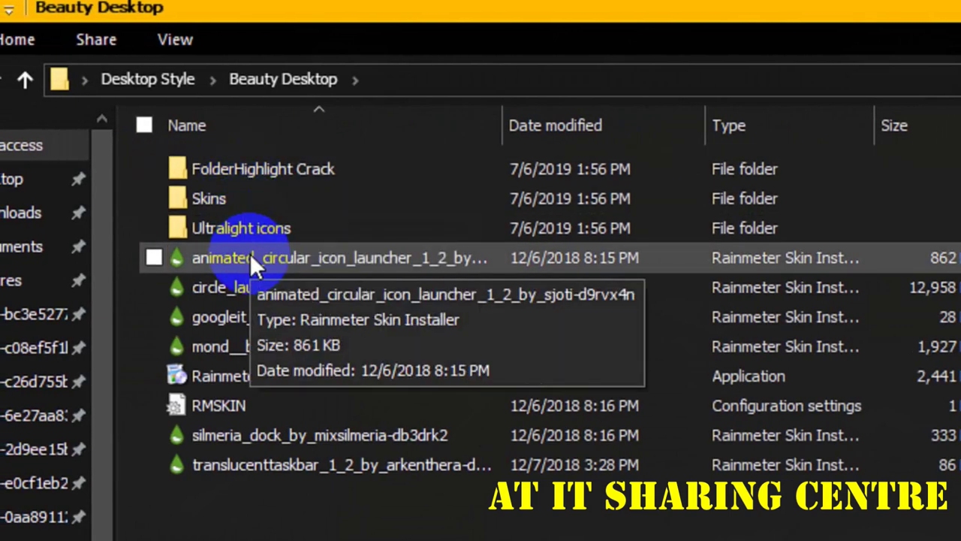
left_click(770, 259)
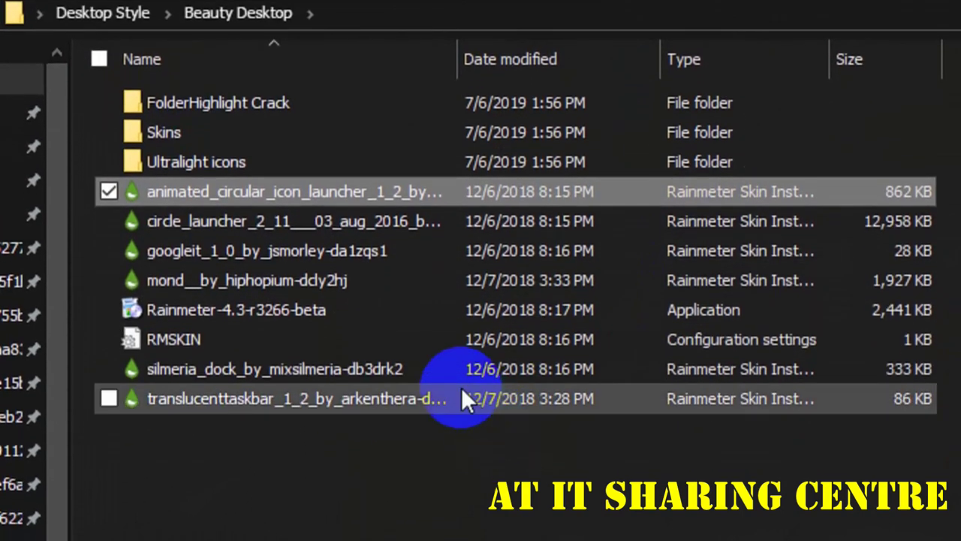
left_click(462, 389, "shift")
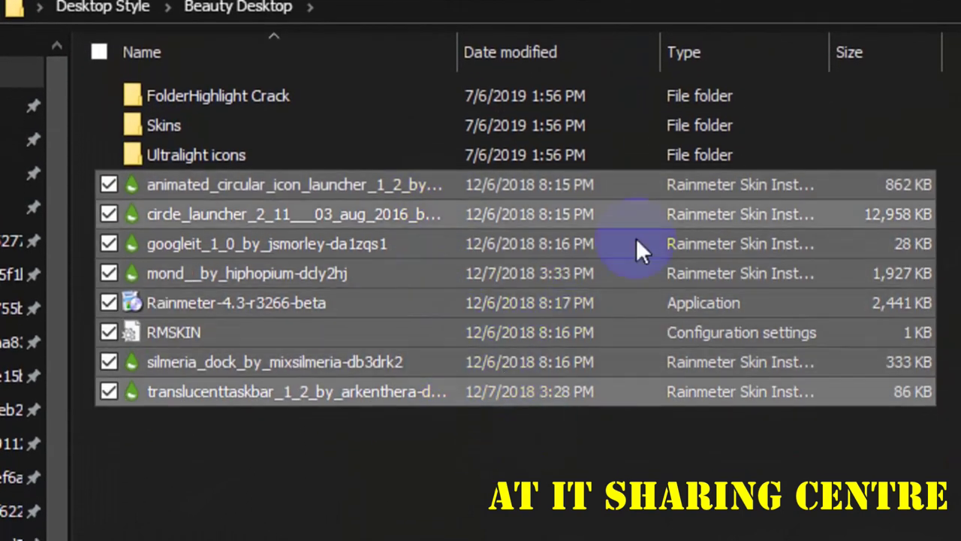
left_click(255, 292, "ctrl")
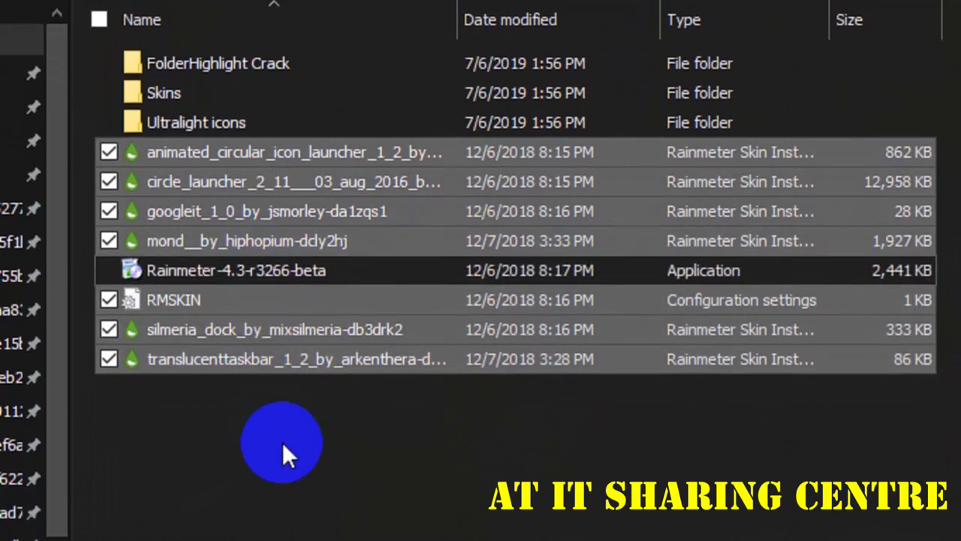
left_click(282, 451)
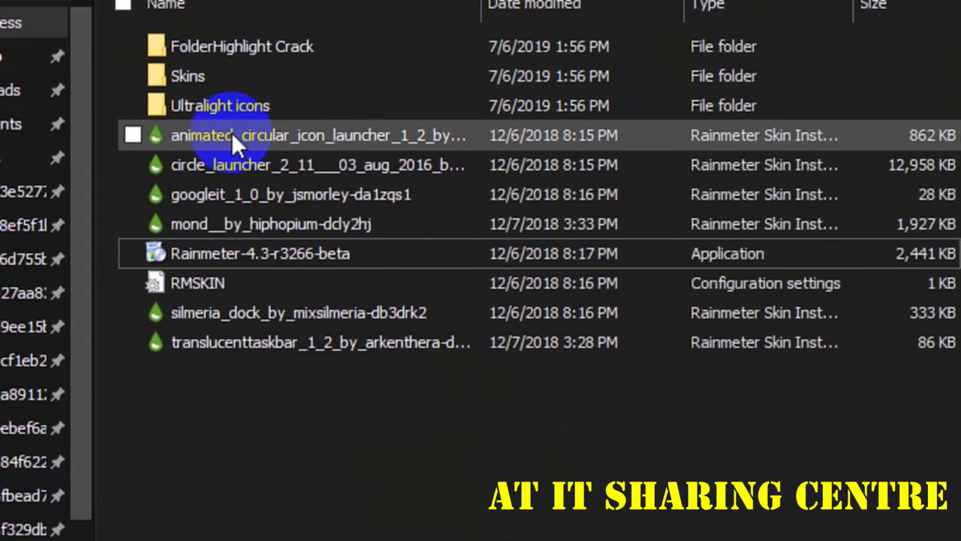
Step: Install the Circular Icon Launcher 1.2 skin with its included skins loaded, and the Circle Launcher 2.11 skin with its included layout applied
double_click(212, 127)
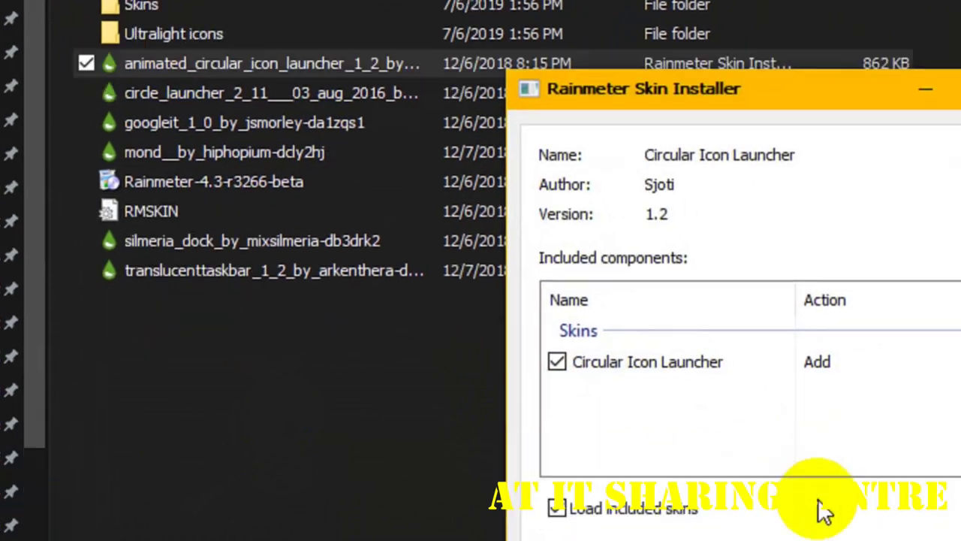
left_click(774, 450)
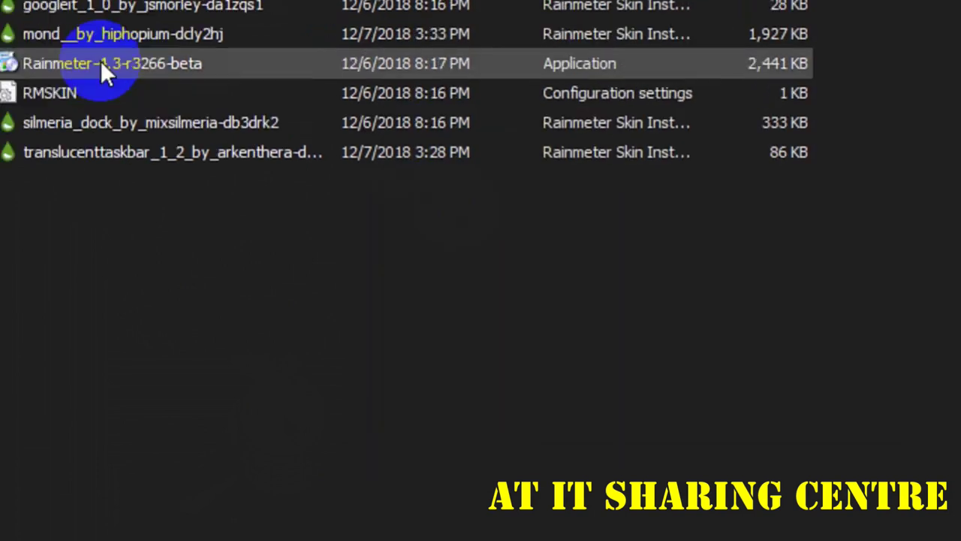
left_click(213, 118)
double_click(213, 116)
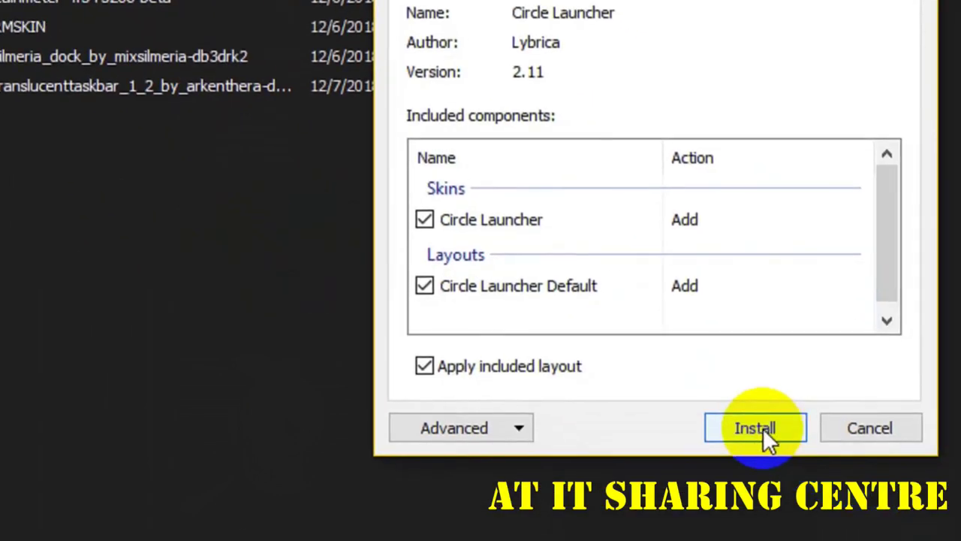
left_click(751, 426)
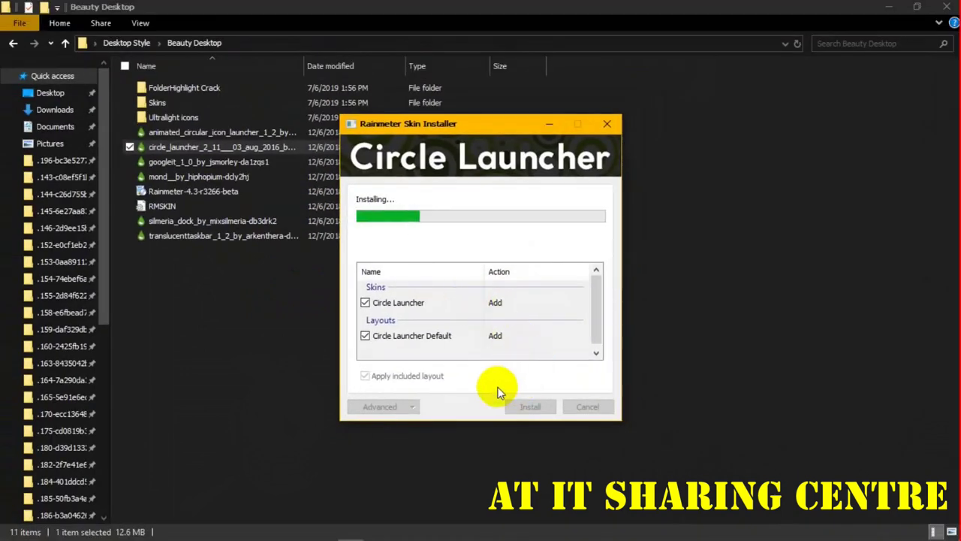
Step: Install the GoogleIt 1.0 skin with its included skins loaded, and the Mond skin with its included layout applied
double_click(176, 163)
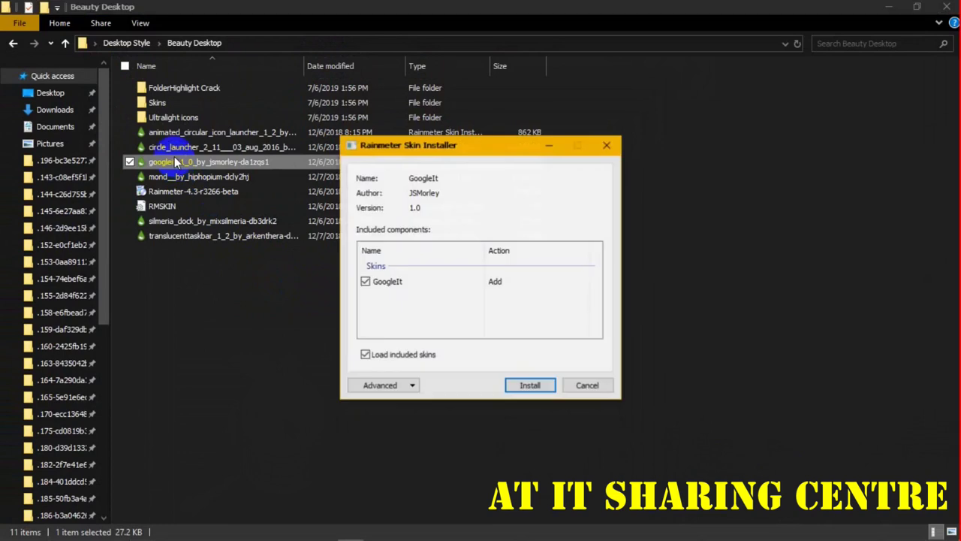
left_click(526, 389)
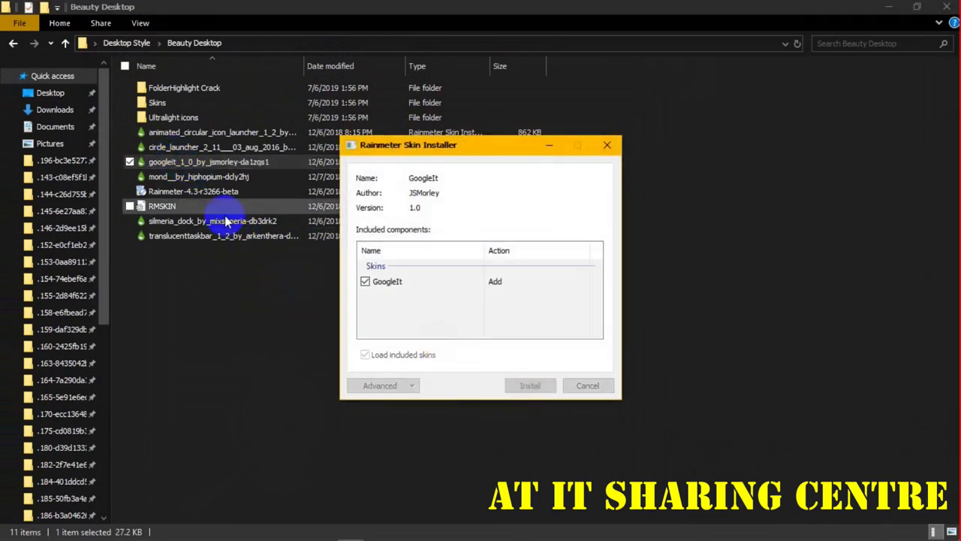
double_click(193, 175)
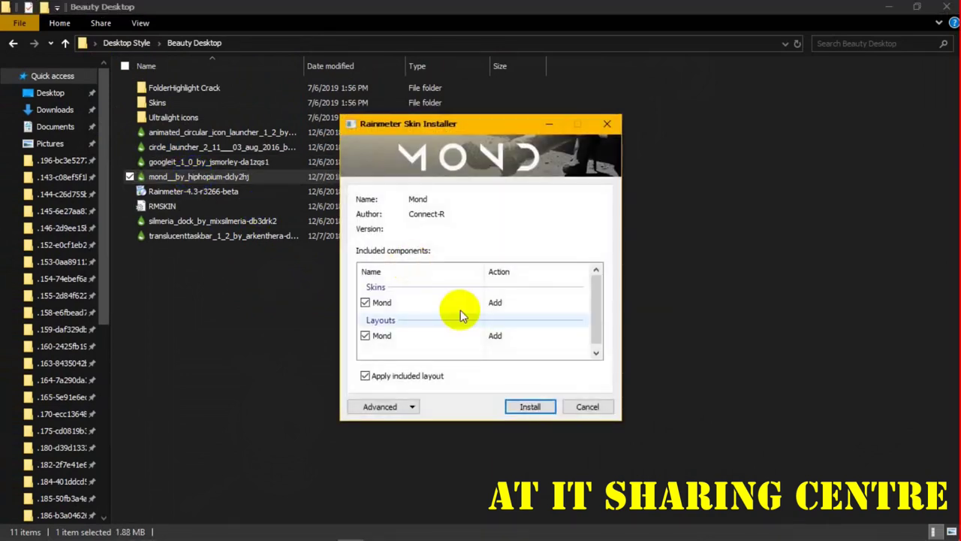
left_click(528, 409)
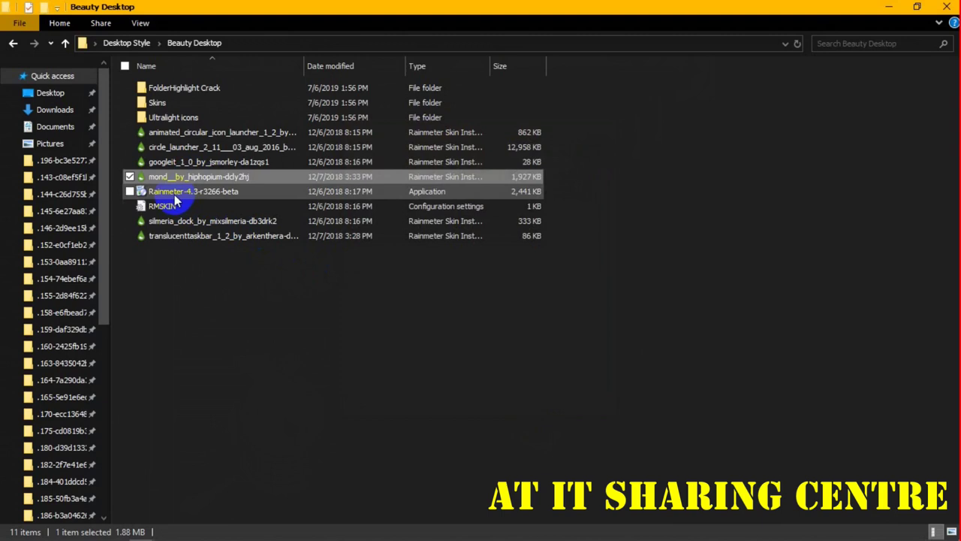
Step: Install the Silmeria Dock skin with its included skins loaded, and the TranslucentTaskbar 1.2.0 skin with its plugin
double_click(171, 226)
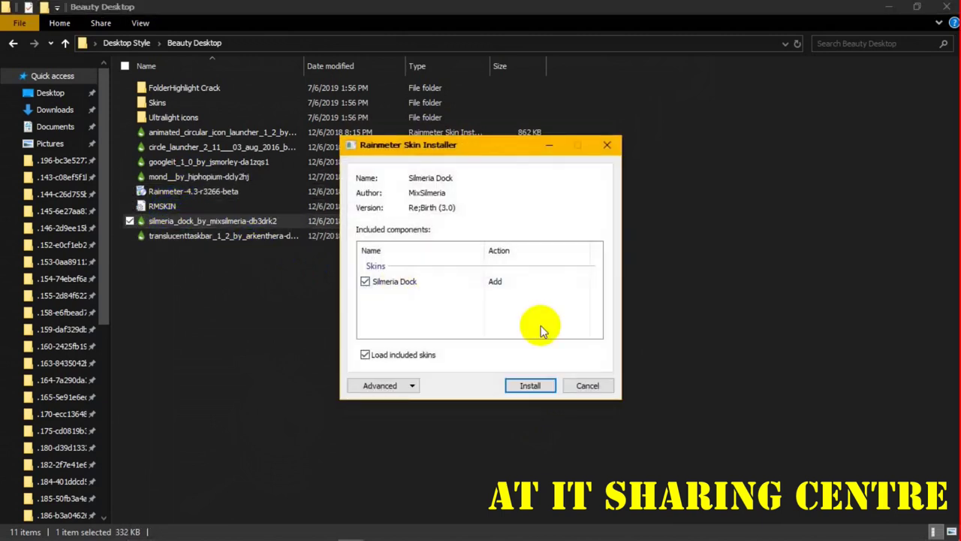
left_click(528, 385)
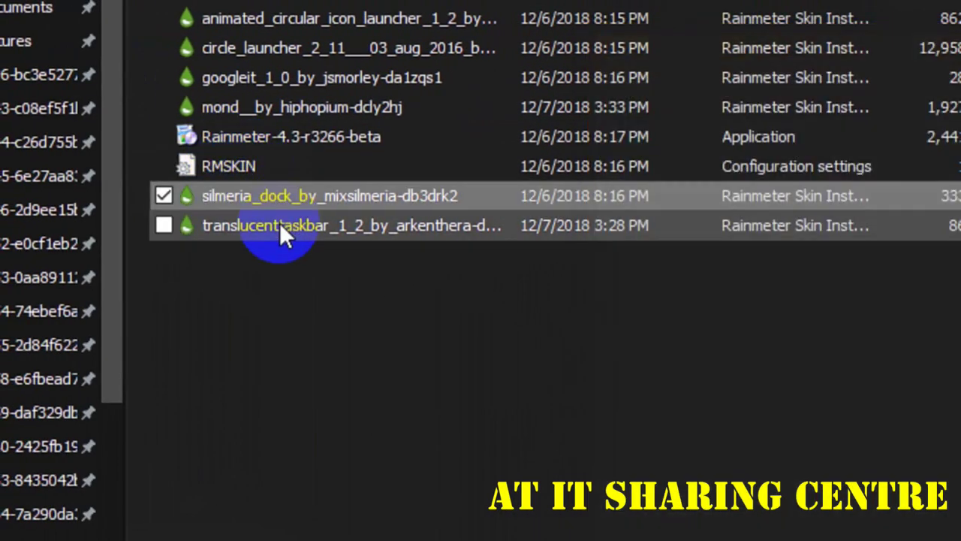
double_click(280, 222)
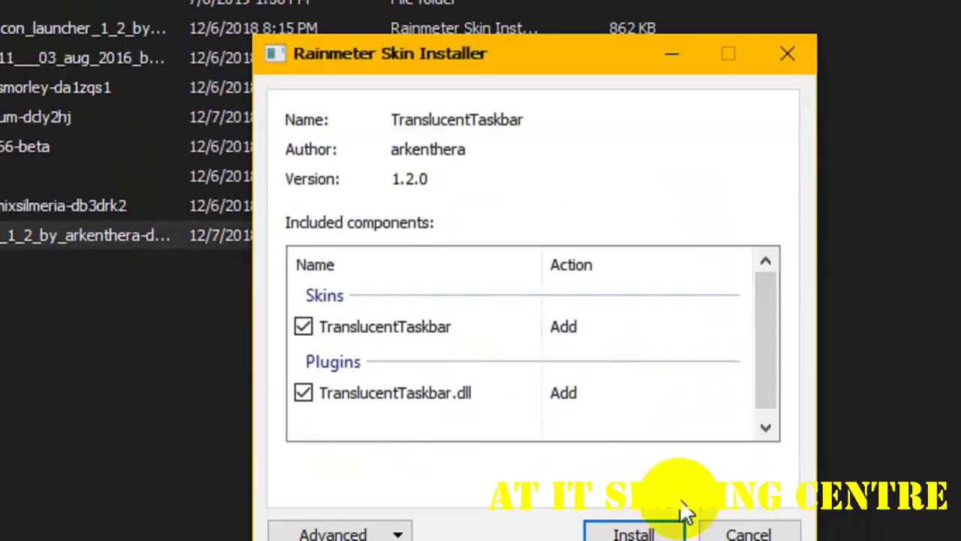
left_click(679, 443)
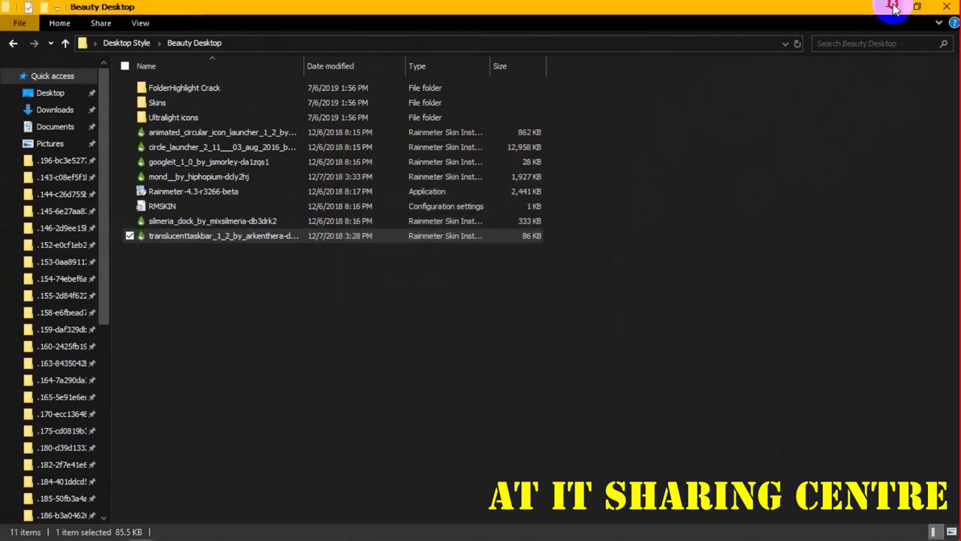
Step: Minimize the Beauty Desktop window and refresh the desktop
left_click(891, 8)
right_click(644, 191)
left_click(666, 214)
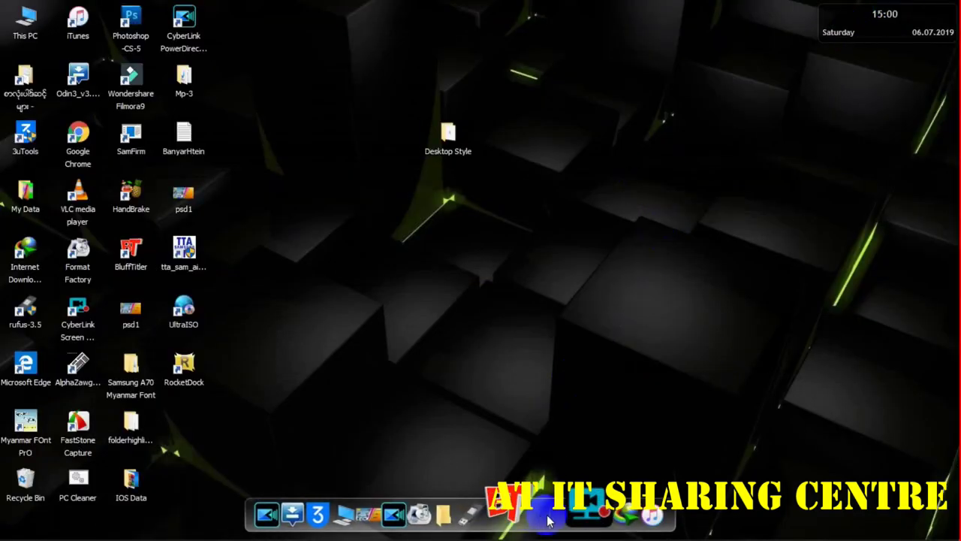
Step: In RocketDock's position settings, set the centering to -10% and the edge offset to 16 px
right_click(549, 520)
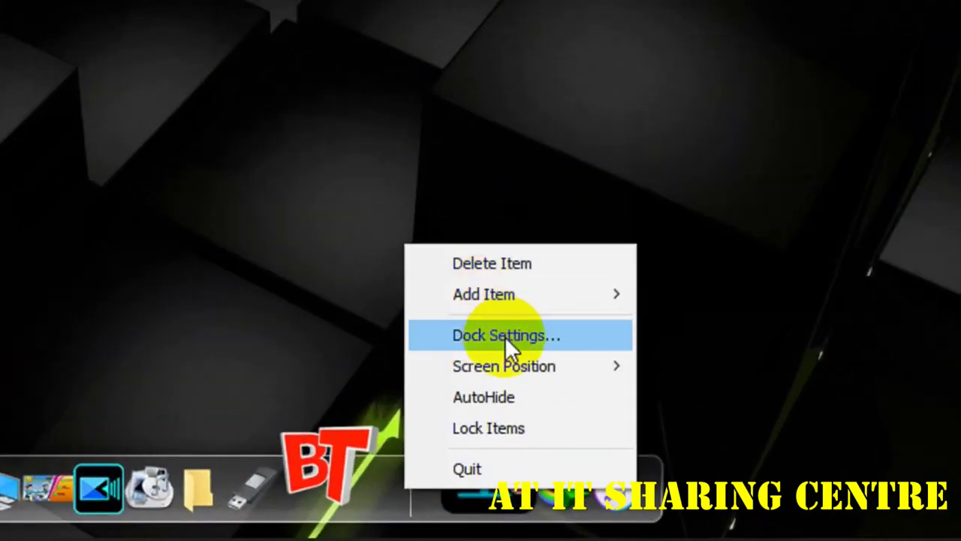
left_click(508, 338)
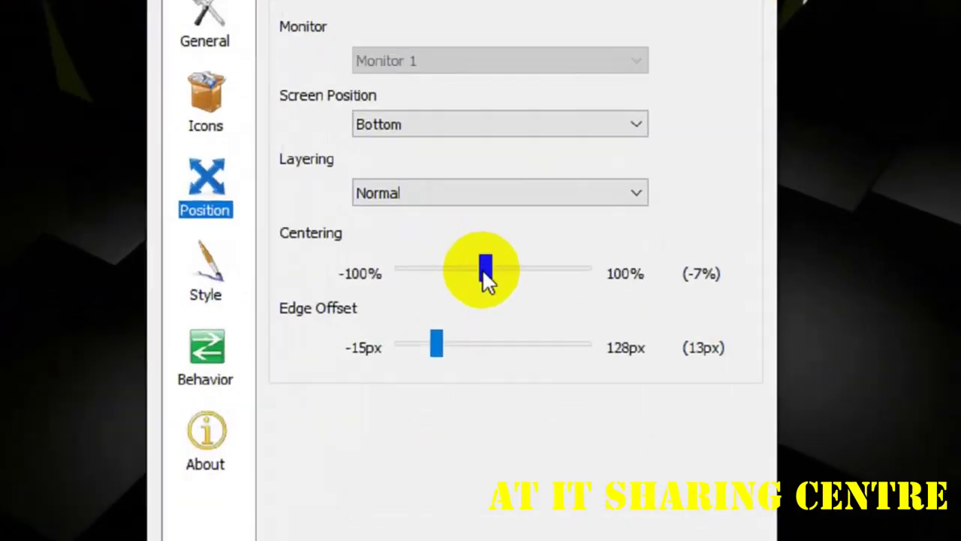
mouse_move(492, 265)
left_mouse_down()
mouse_move(468, 270)
mouse_move(492, 274)
left_mouse_up()
left_click_drag(469, 308, 472, 313)
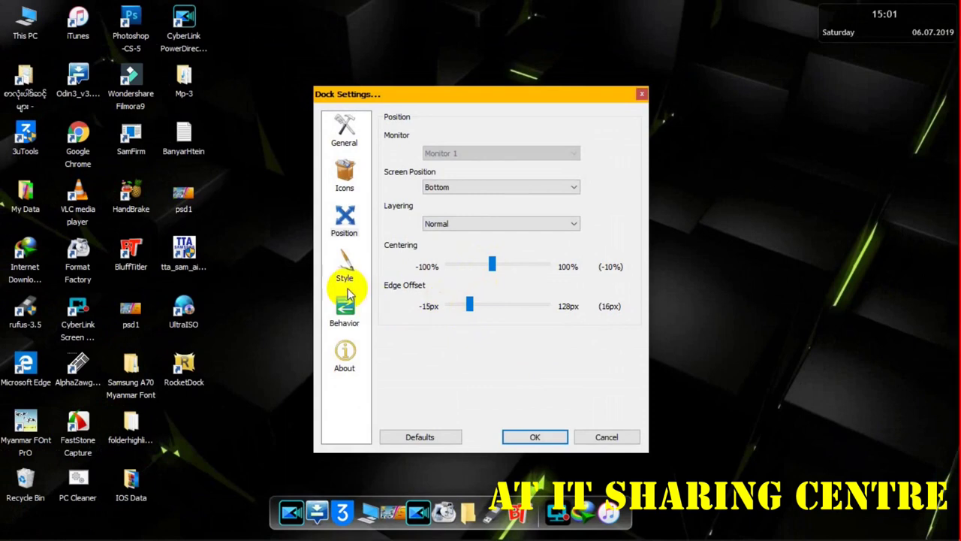
Step: In the dock's style settings, set the opacity to 26%, the outline opacity to 33% and the shadow opacity to 16%
left_click(342, 269)
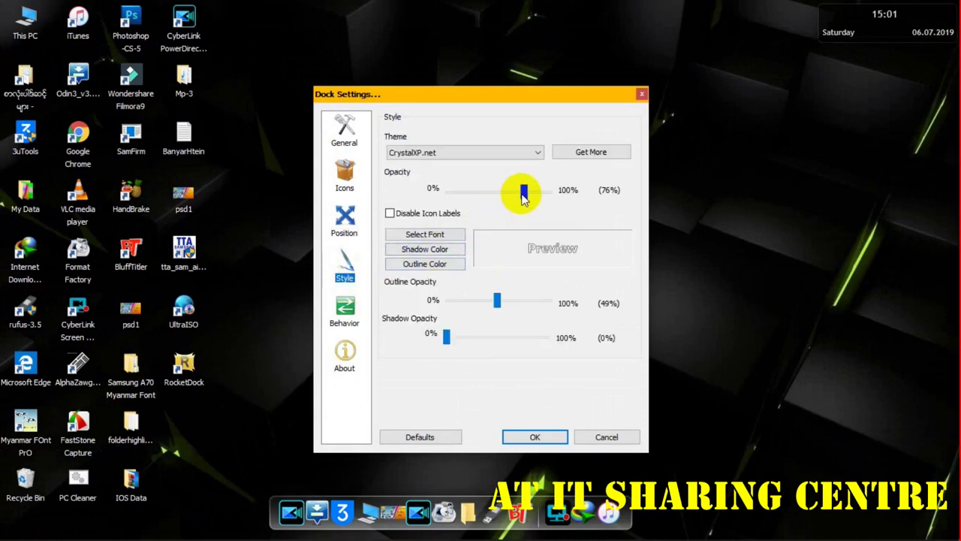
left_click_drag(521, 193, 473, 225)
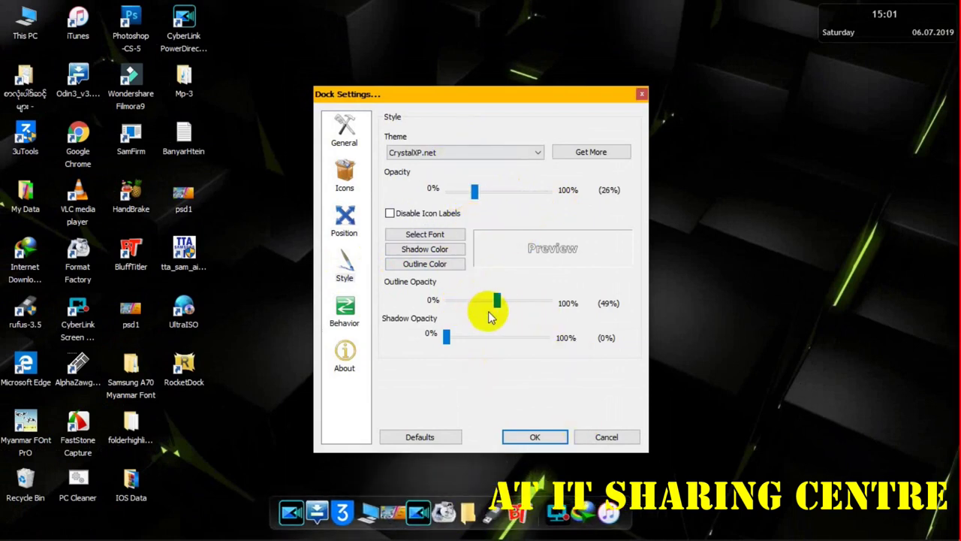
left_click_drag(461, 306, 481, 303)
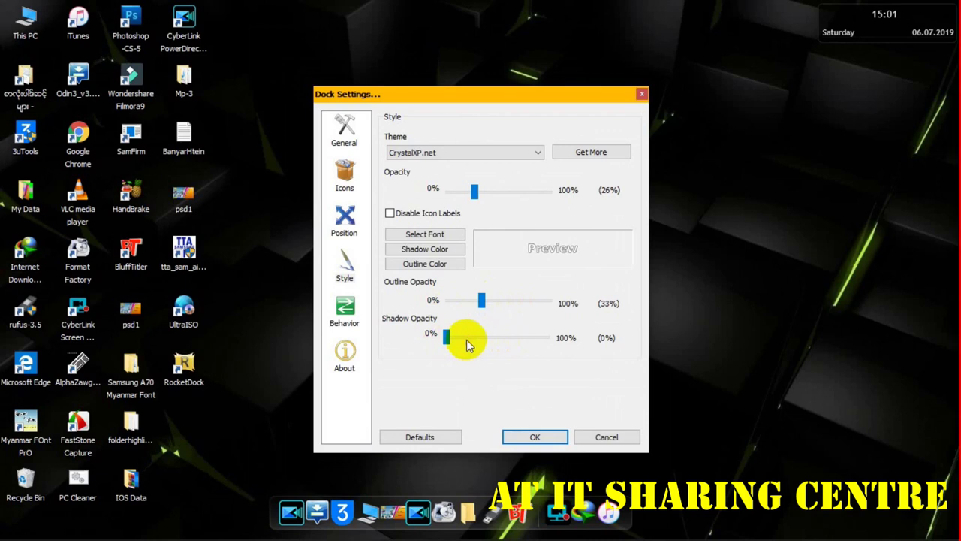
mouse_move(443, 340)
left_mouse_down()
mouse_move(509, 339)
mouse_move(462, 337)
left_mouse_up()
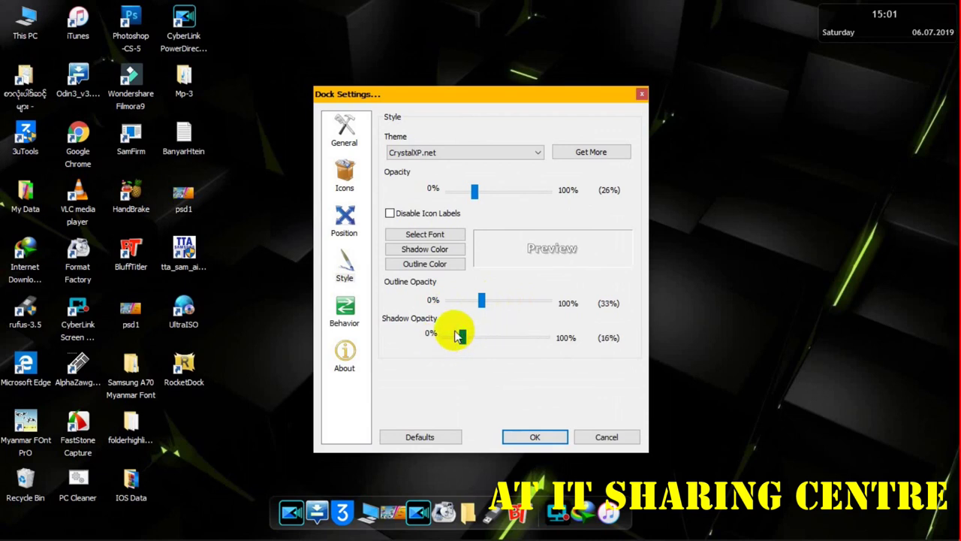
Step: Try the Top screen position for the dock and return it to Bottom
left_click(346, 217)
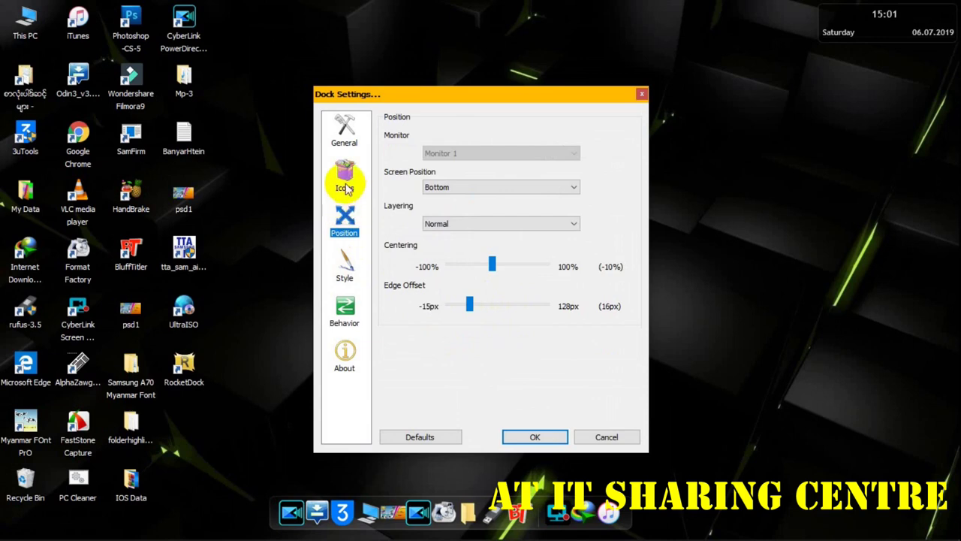
left_click(463, 189)
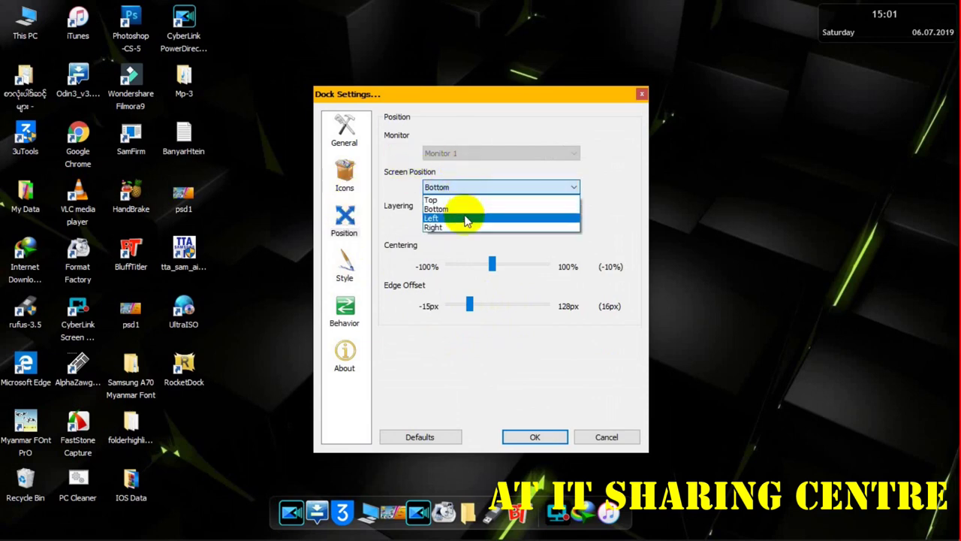
left_click(457, 200)
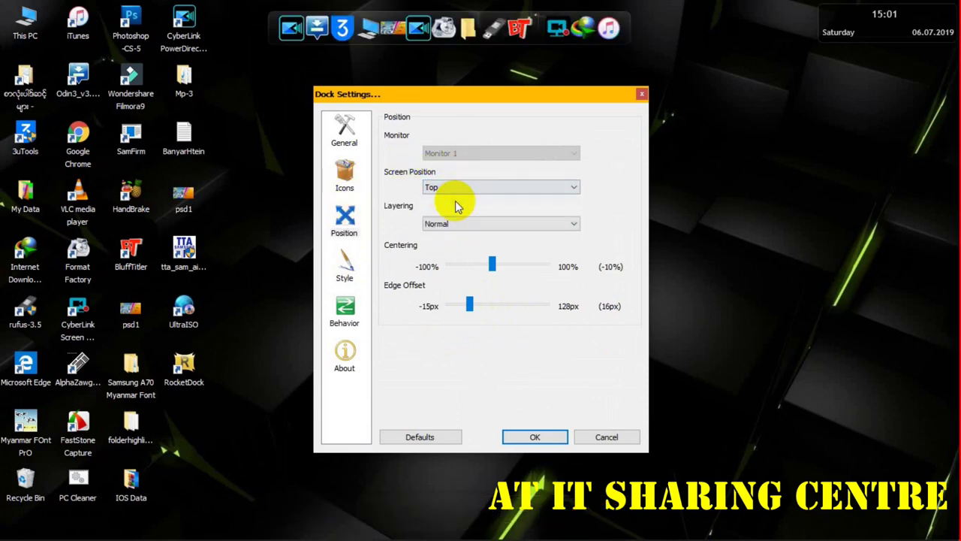
left_click(461, 188)
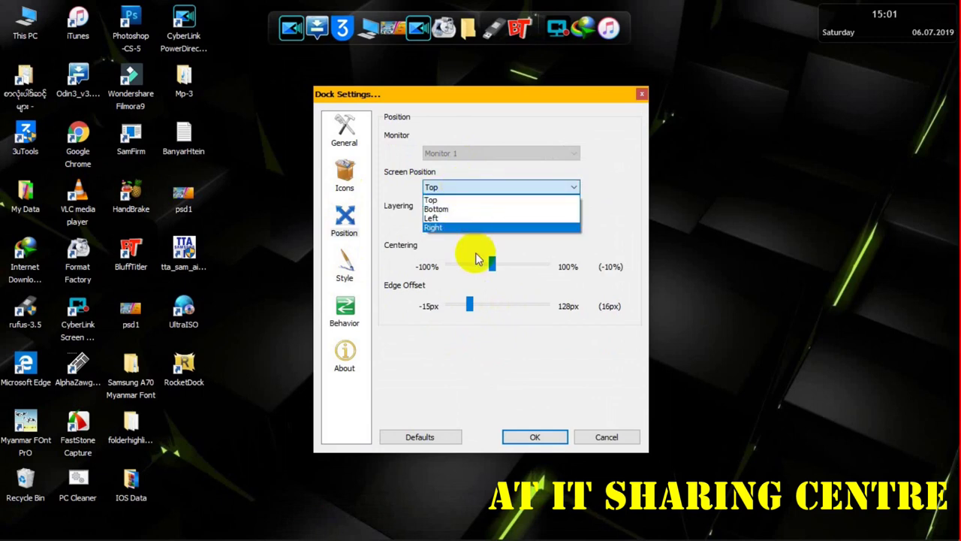
left_click(460, 209)
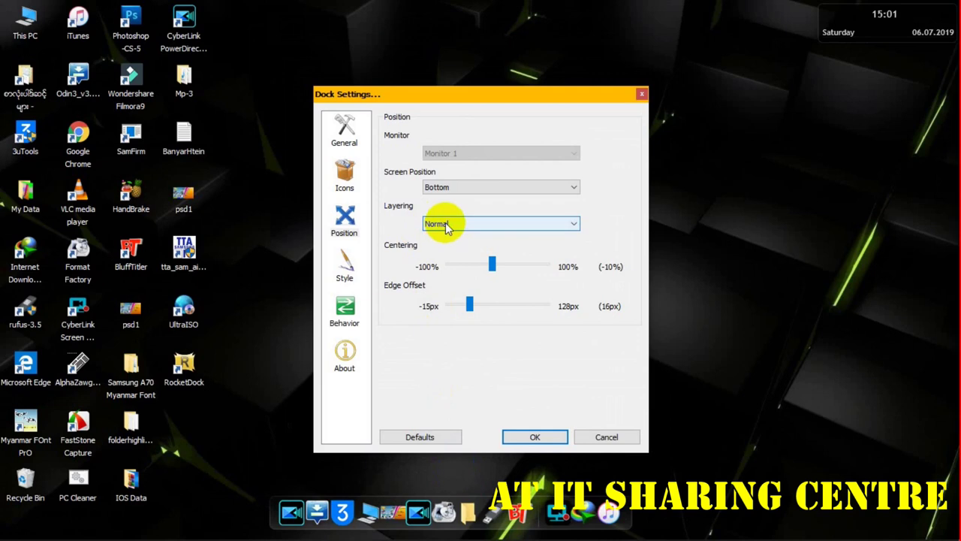
Step: Set the dock style's outline opacity to 18% and its shadow opacity to 26%
left_click(345, 270)
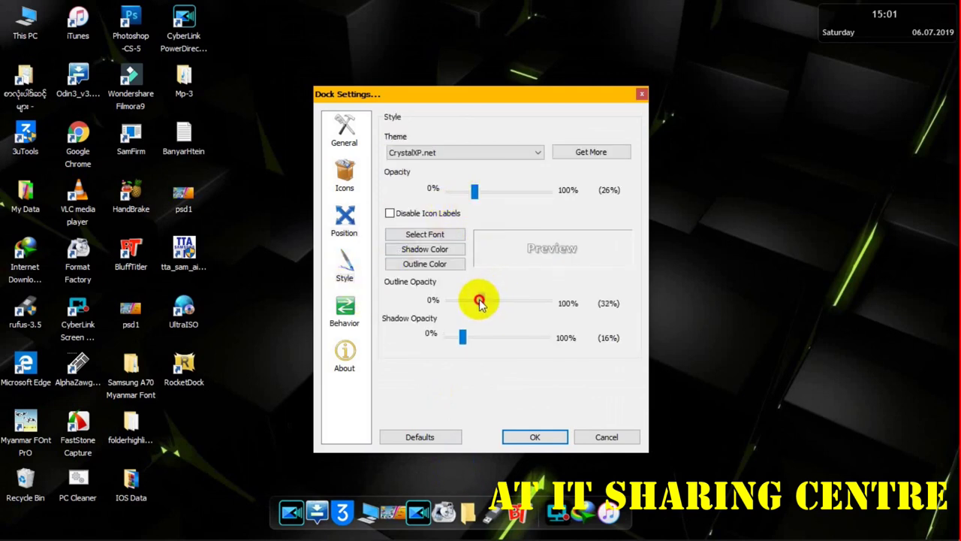
left_click_drag(492, 303, 482, 302)
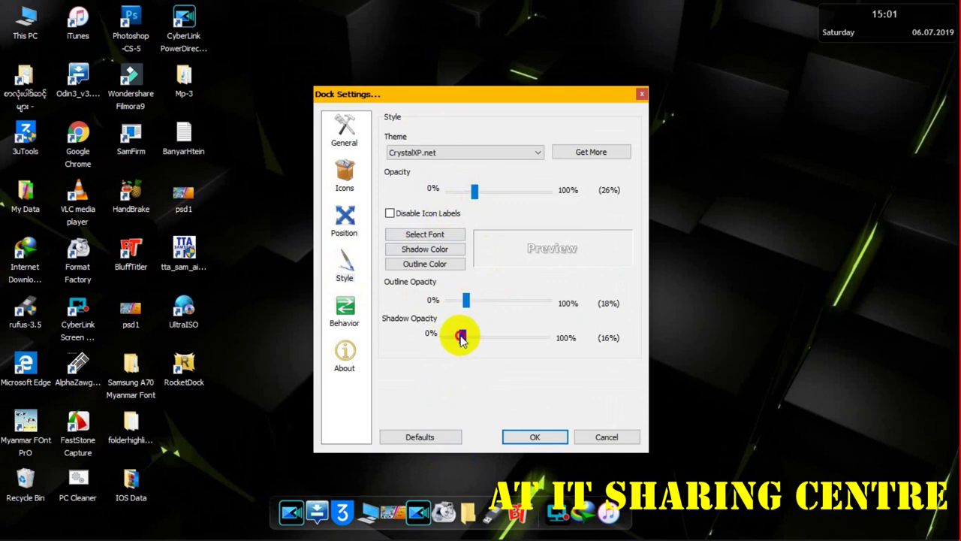
left_click_drag(478, 341, 464, 341)
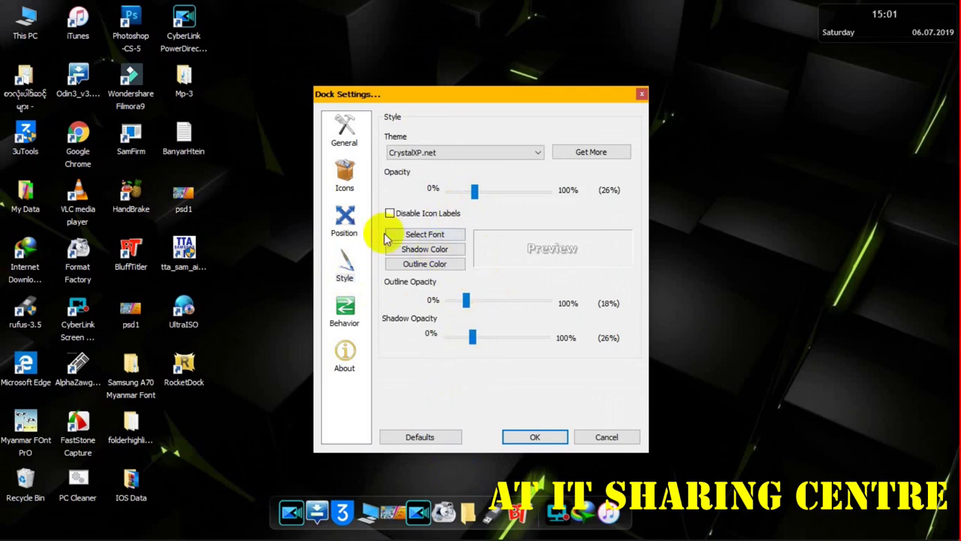
Step: Set the dock icons' zoom width to 4 and zoom duration to 196 ms
left_click(344, 221)
left_click(345, 144)
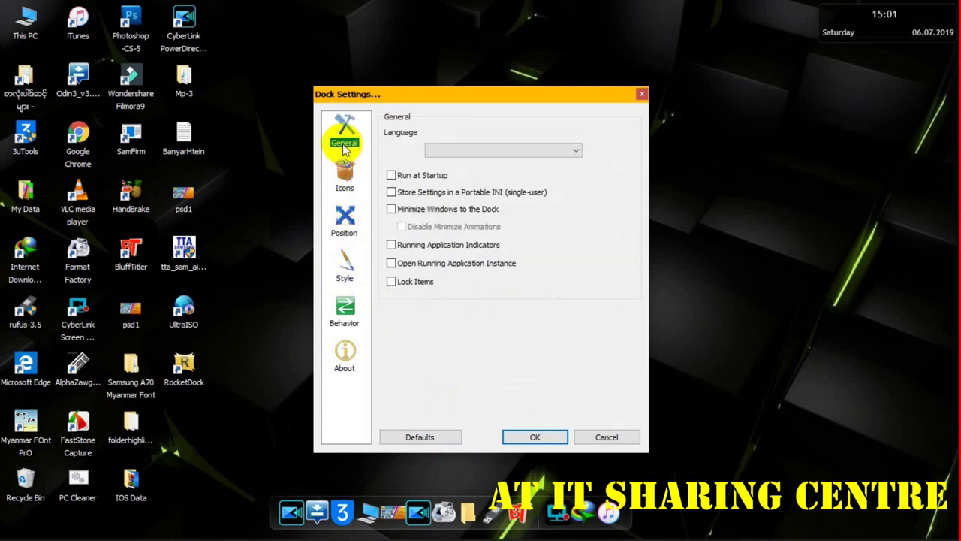
left_click(343, 178)
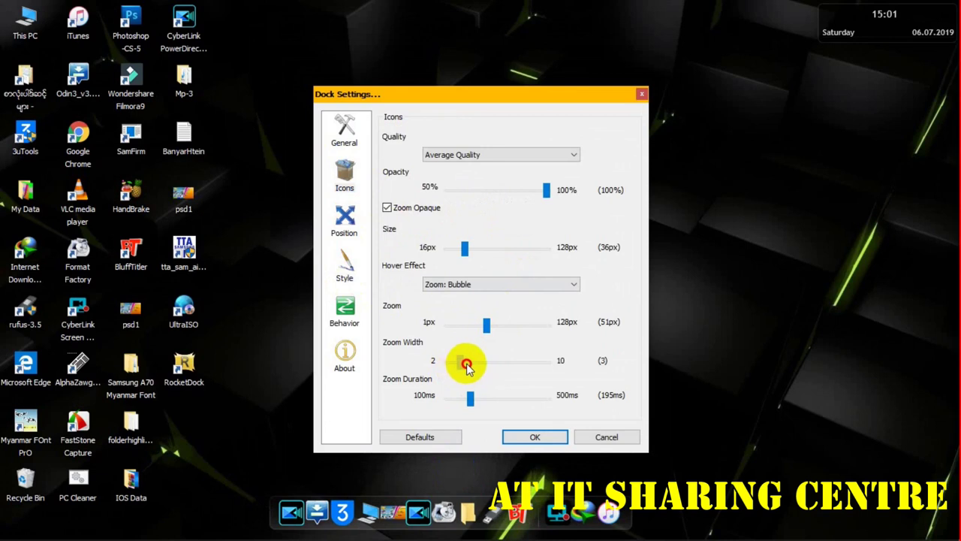
left_click_drag(460, 364, 468, 368)
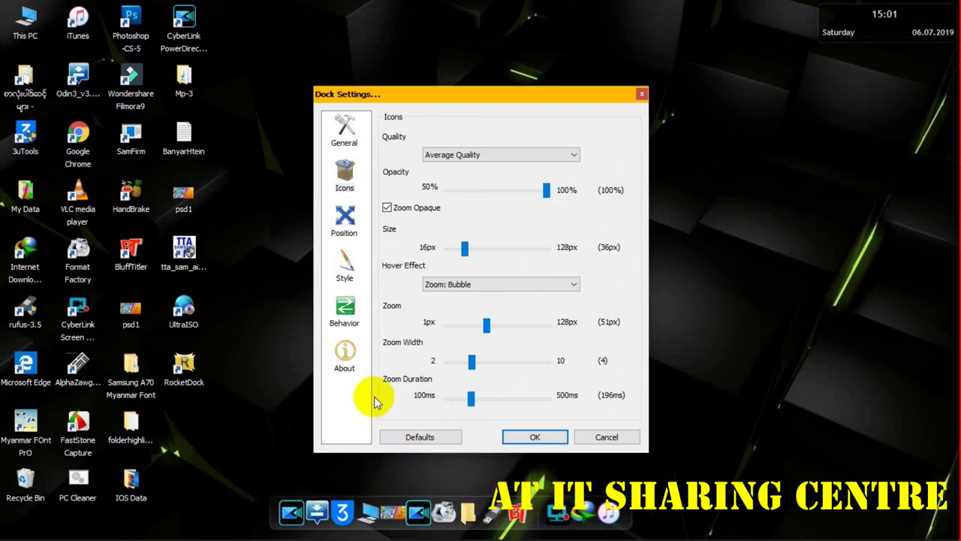
Step: Keep Bounce as the icon attention effect with AutoHide off, and apply the dock settings
left_click(339, 317)
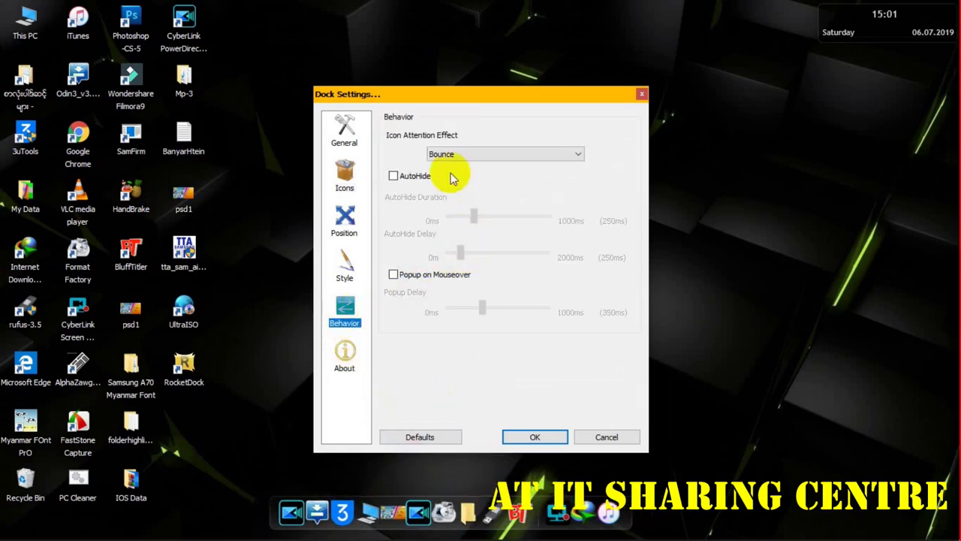
left_click(445, 160)
left_click(439, 185)
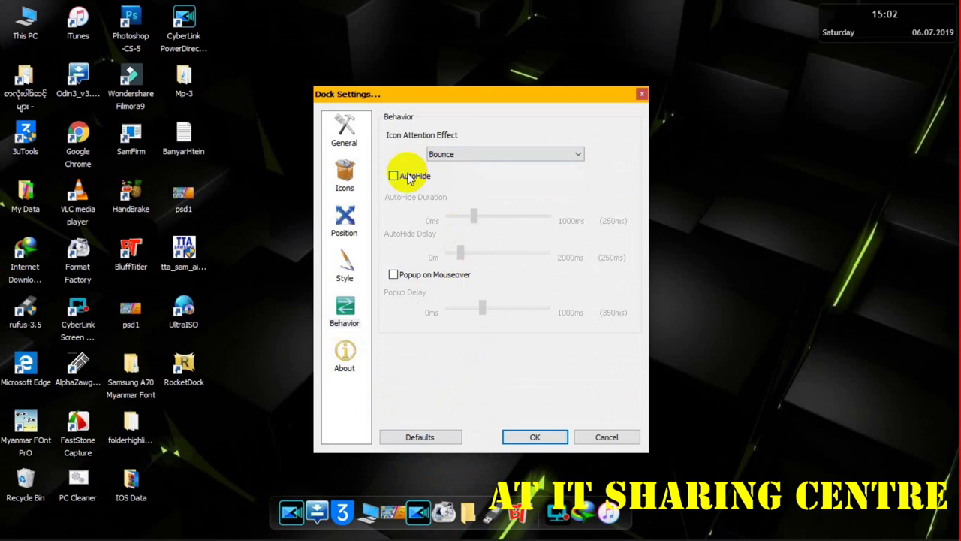
left_click(530, 438)
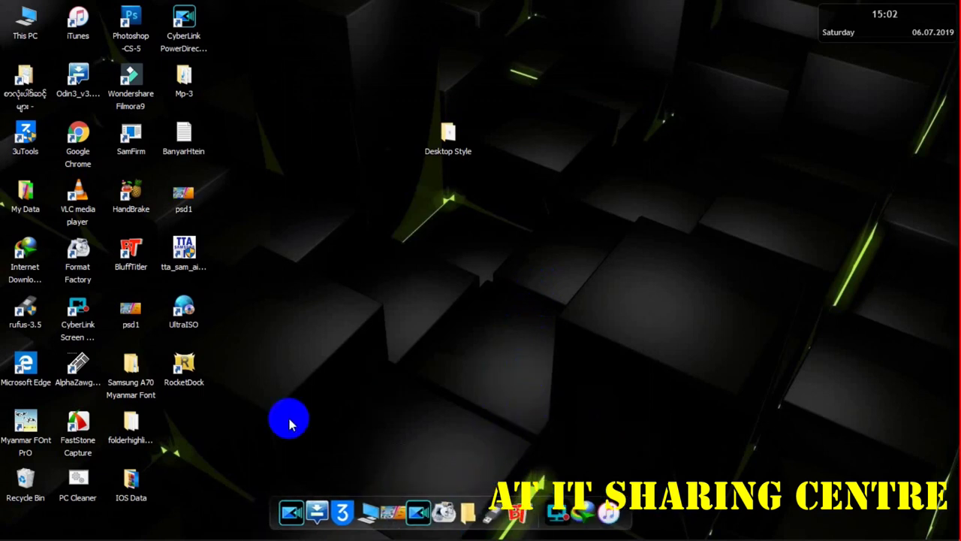
Step: Launch Rainmeter and unload the illustro Clock skin from the desktop
mouse_move(61, 522)
left_click(12, 530)
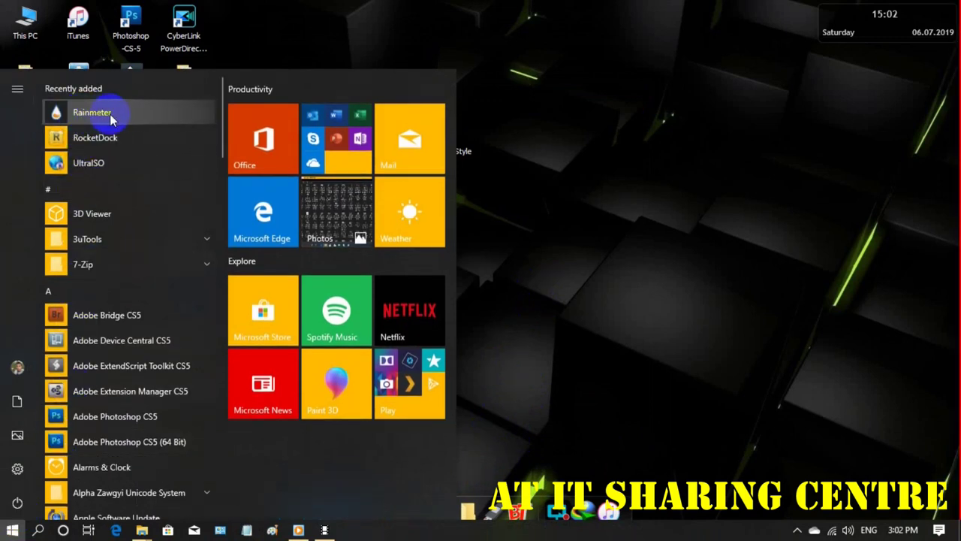
left_click(109, 114)
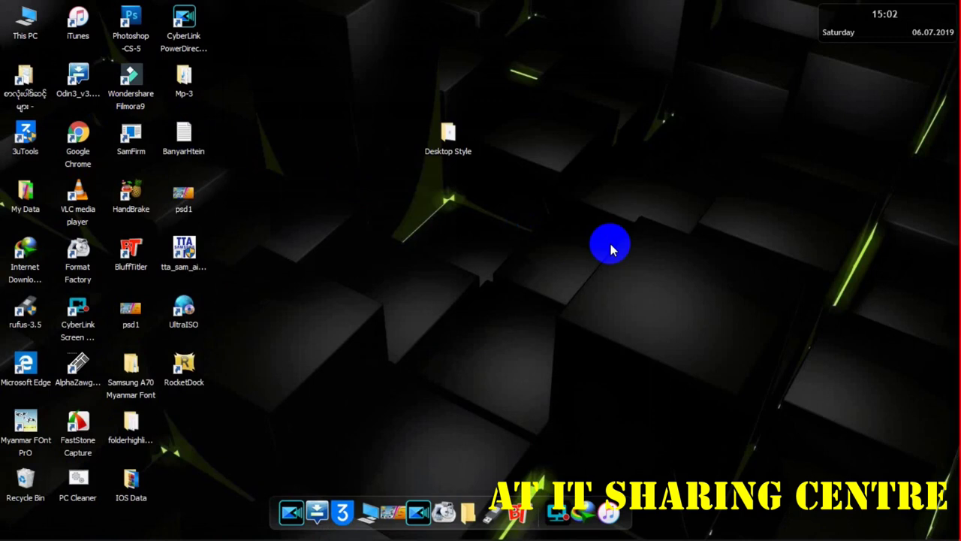
right_click(882, 30)
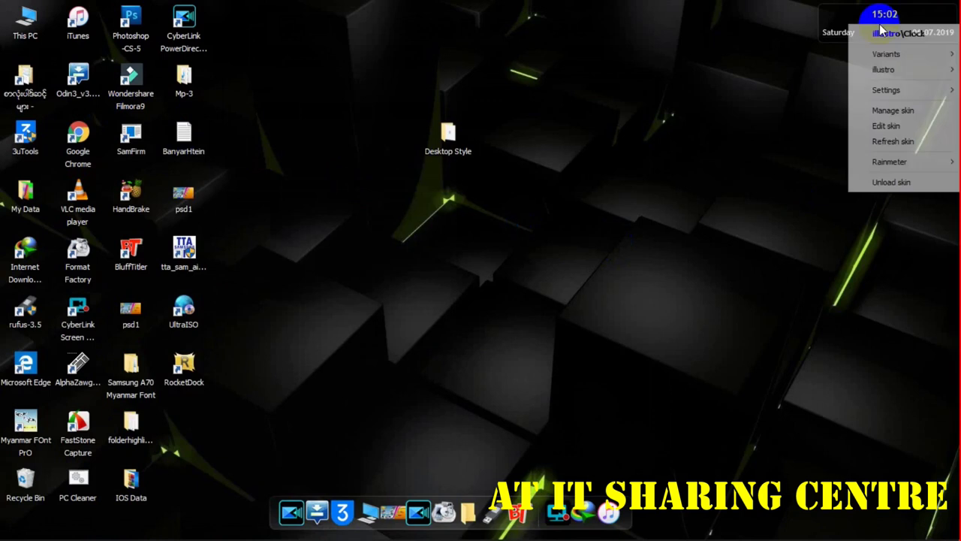
left_click(886, 181)
Step: Open the Manage Rainmeter window and refresh the desktop
key("super")
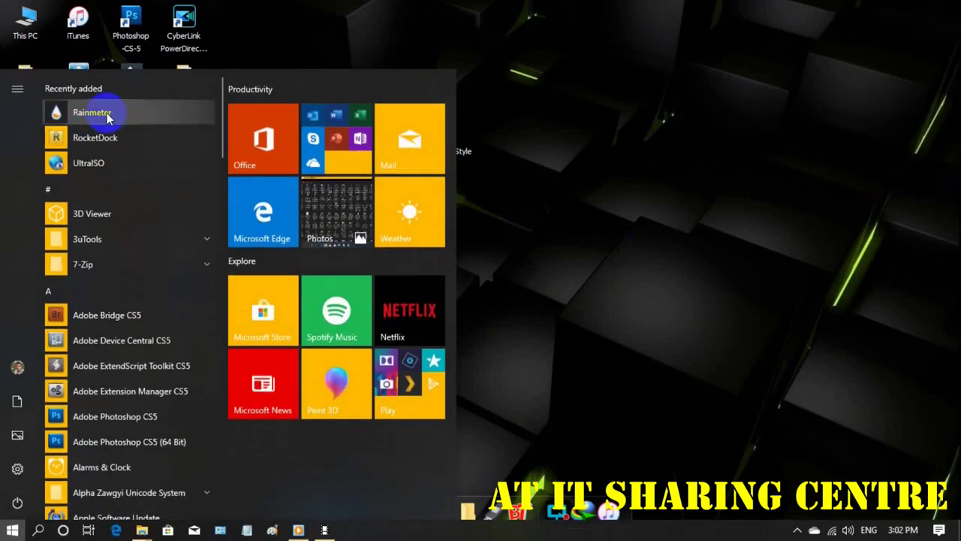
left_click(94, 113)
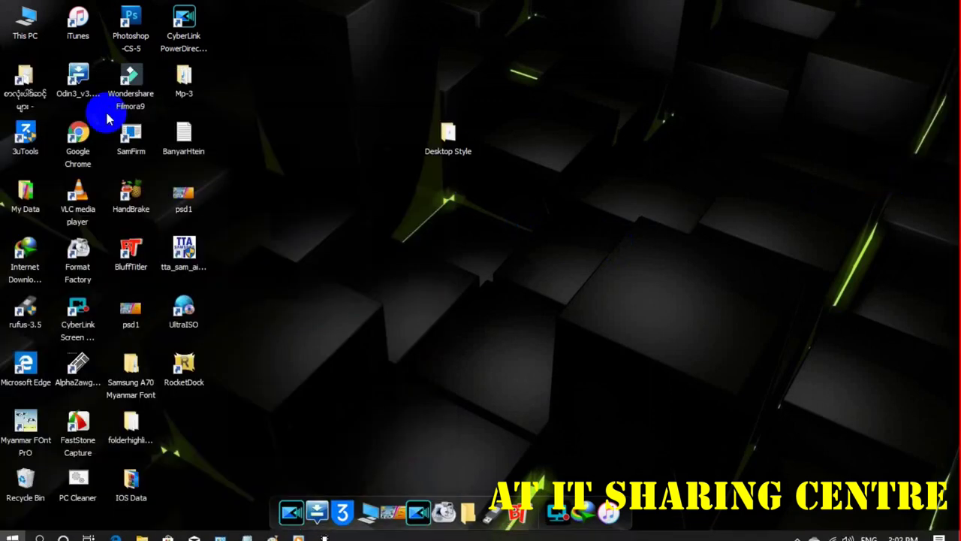
mouse_move(764, 534)
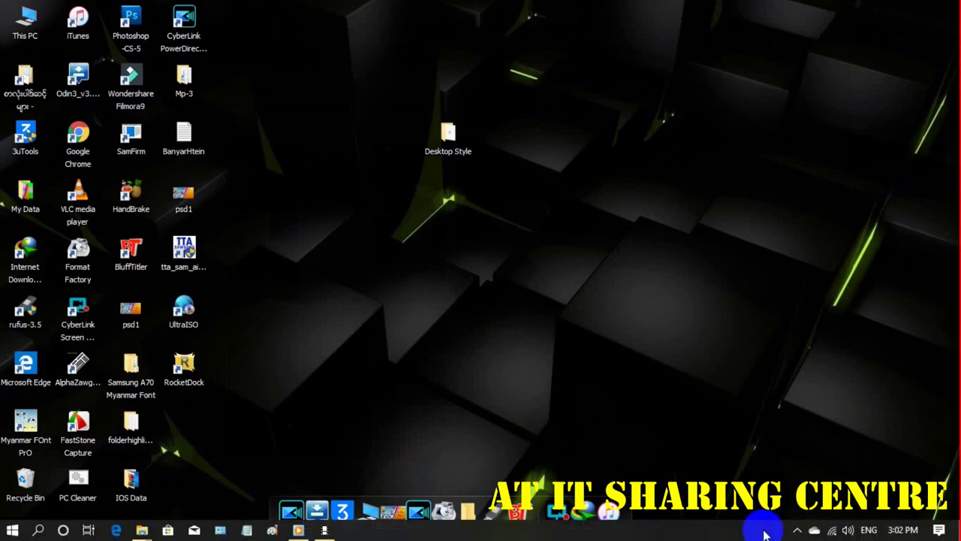
left_click(796, 531)
left_click(825, 512)
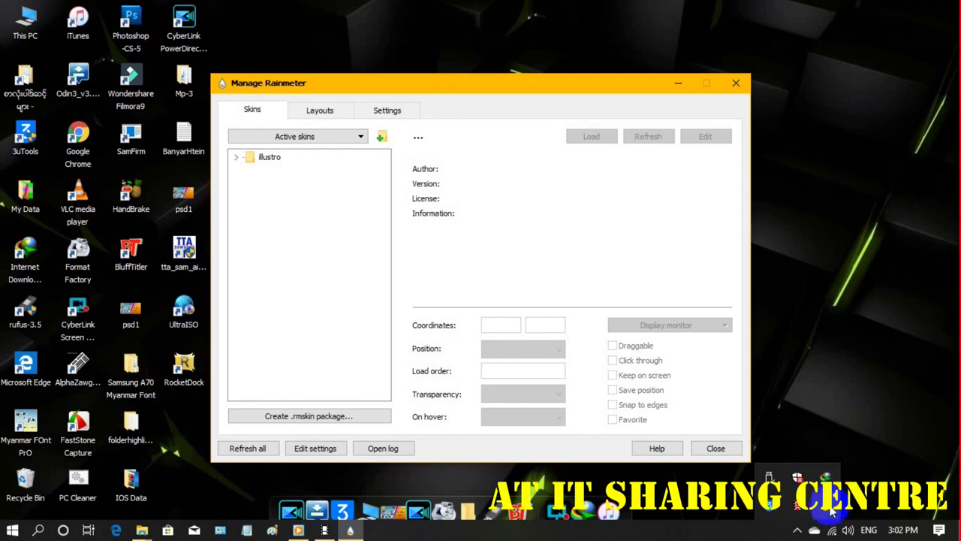
left_click(823, 383)
right_click(824, 383)
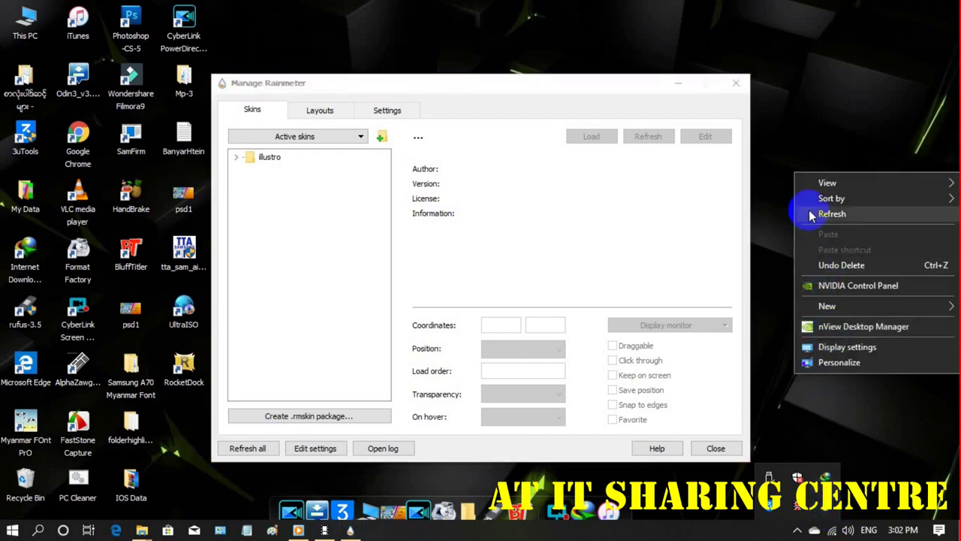
left_click(812, 216)
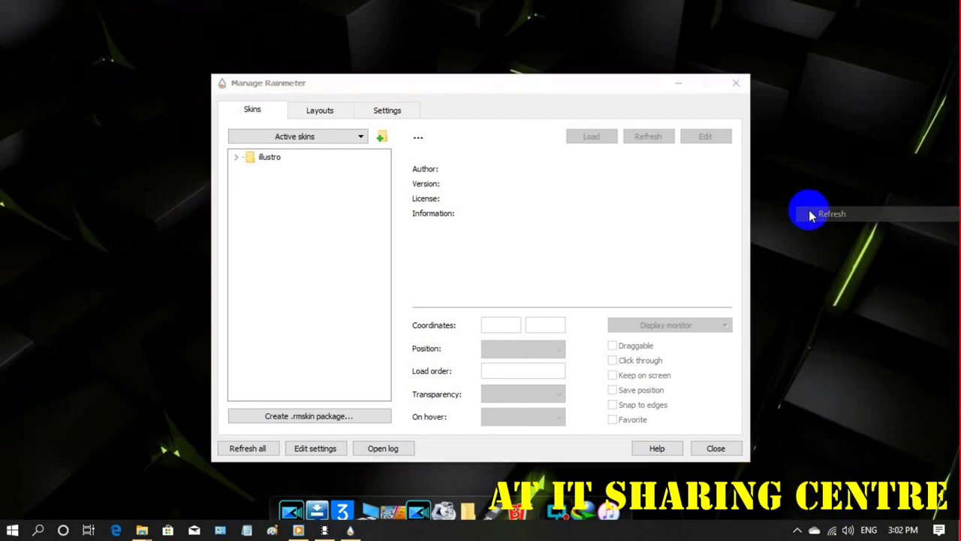
Step: Load Clock.ini from the illustro skins and move the clock on the desktop to about coordinates 1094, 147
left_click(236, 159)
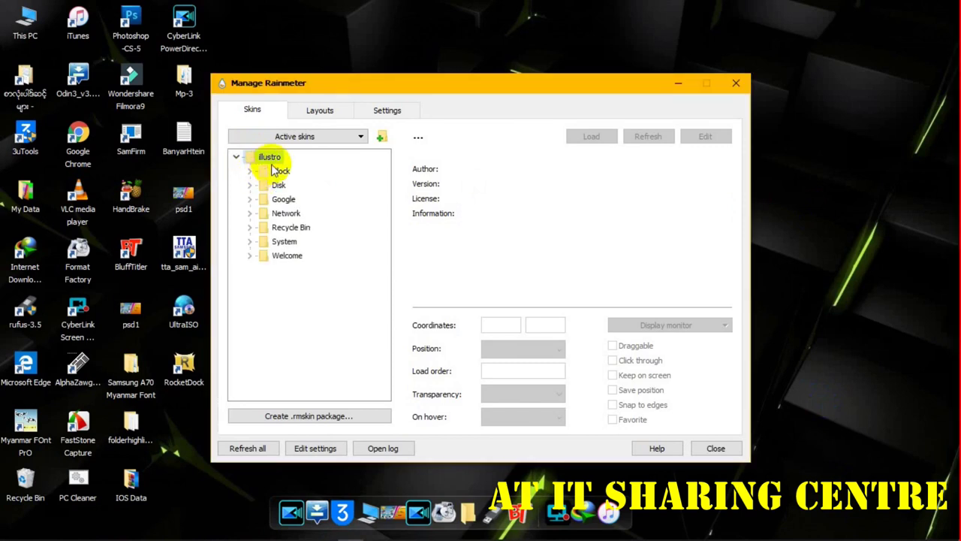
left_click(236, 159)
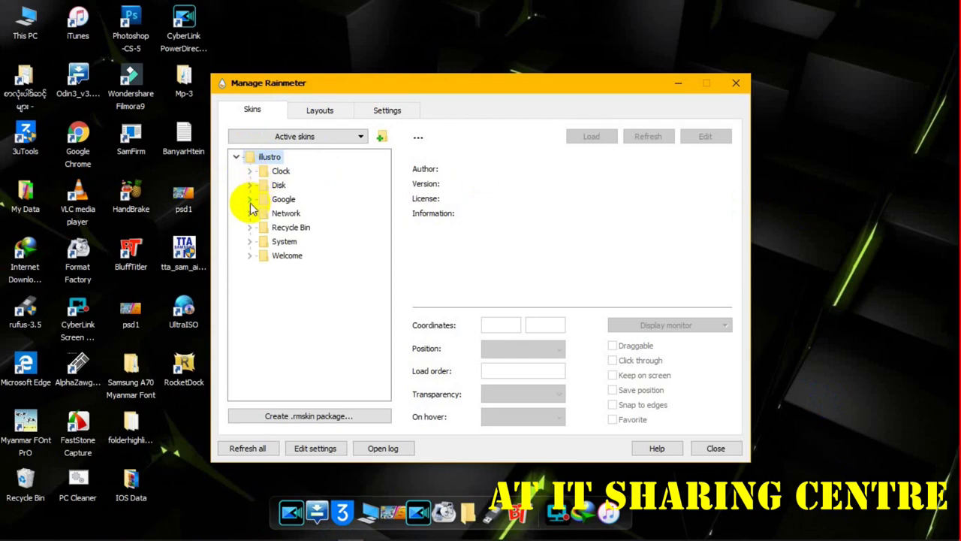
left_click(251, 172)
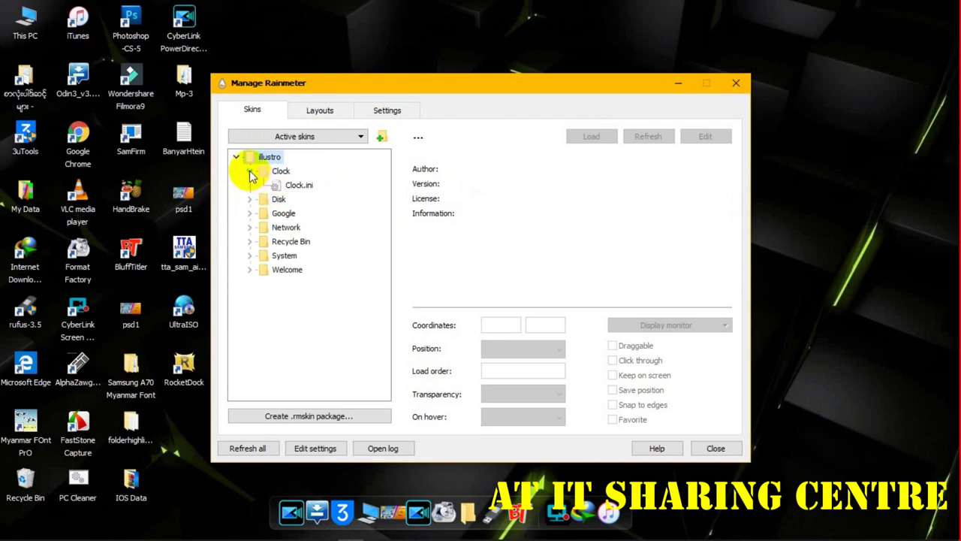
left_click(280, 185)
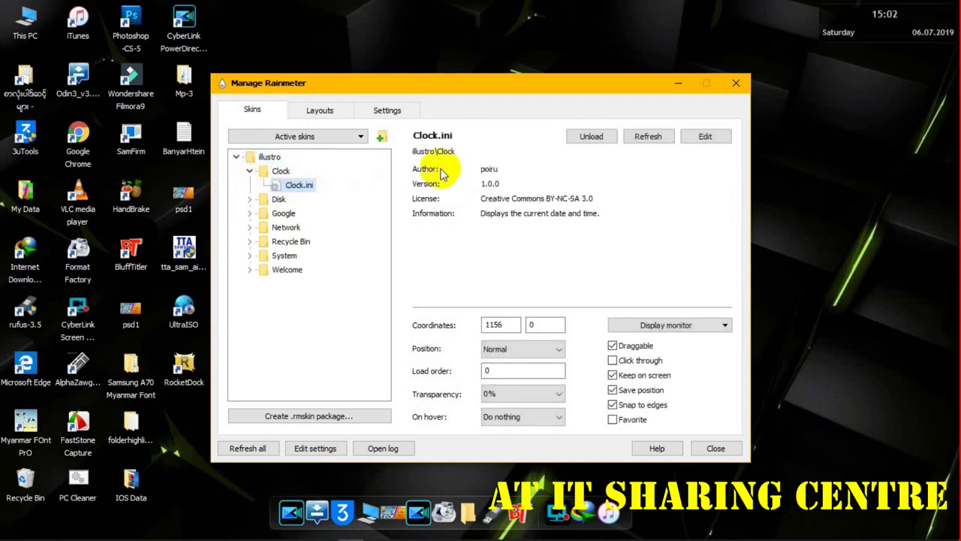
left_click_drag(894, 22, 841, 118)
Step: Toggle the Clock skin off and on, leave it unloaded, and collapse its folder
left_click(589, 138)
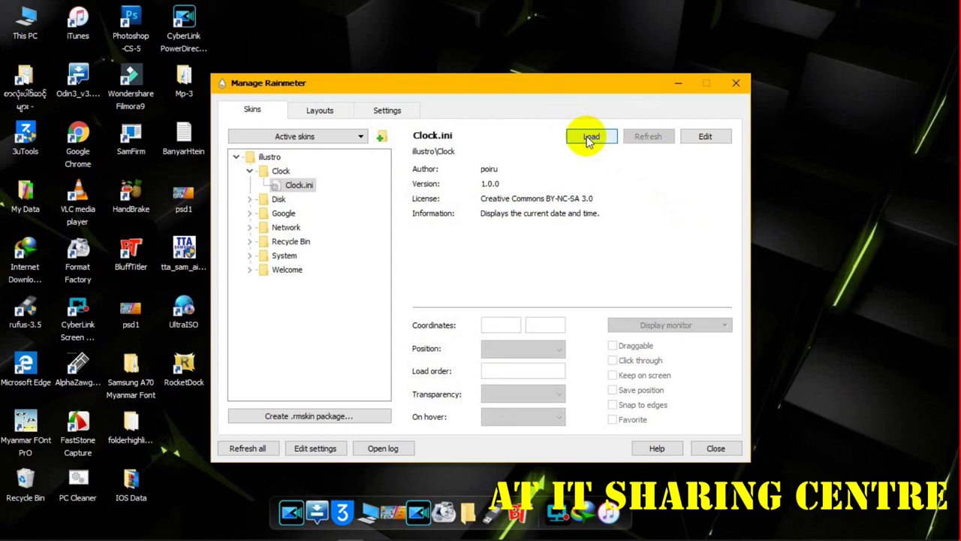
left_click(589, 138)
left_click(590, 138)
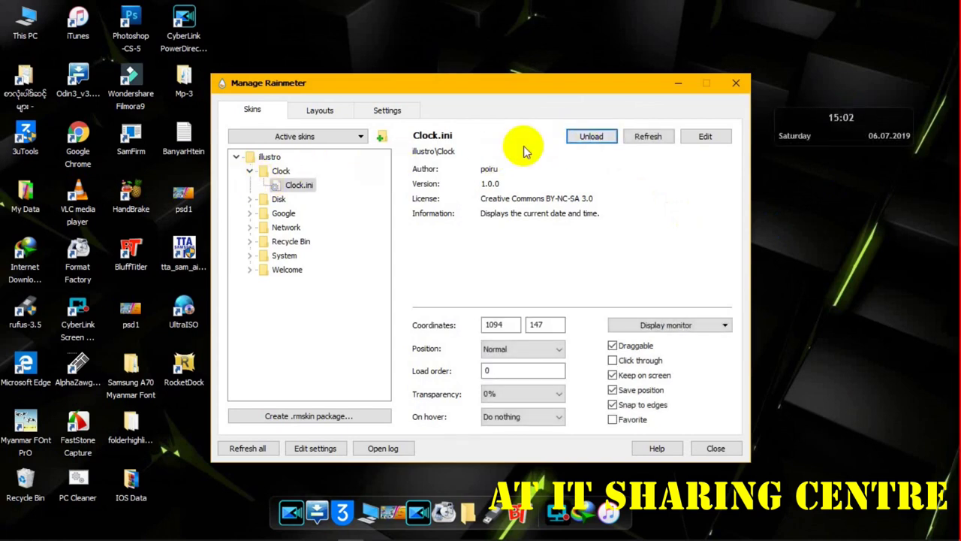
left_click(591, 139)
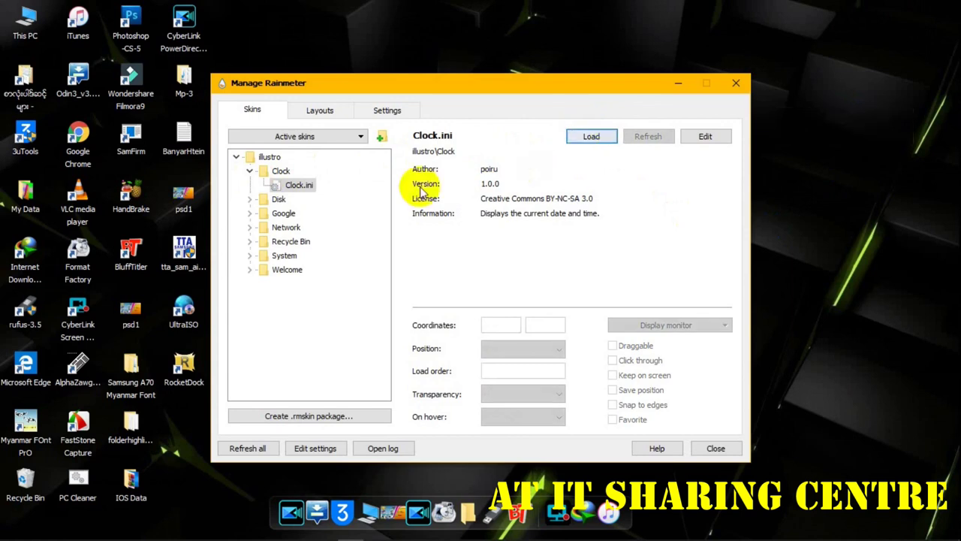
left_click(250, 172)
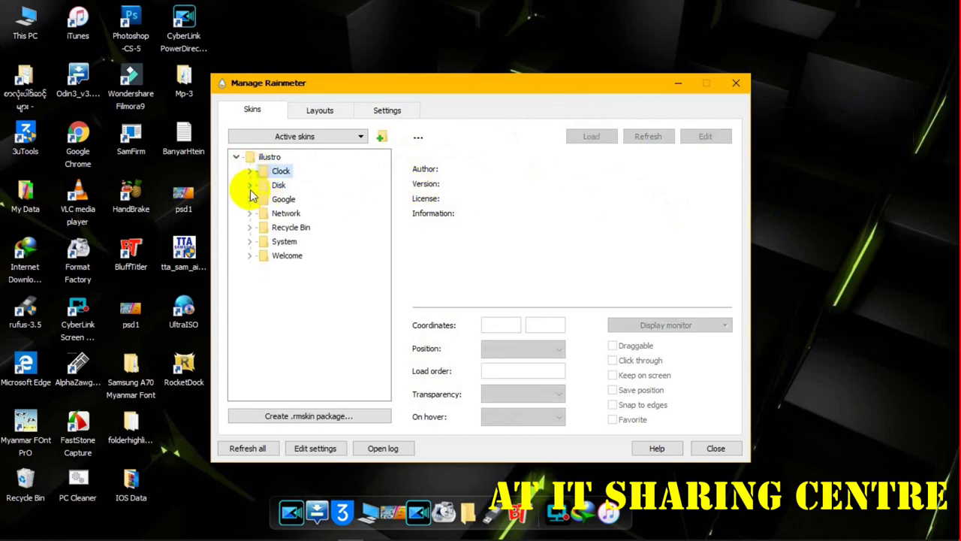
Step: Try the 1 Disk.ini skin from the illustro Disk folder at about coordinates 819, 312, and unload it
left_click(298, 201)
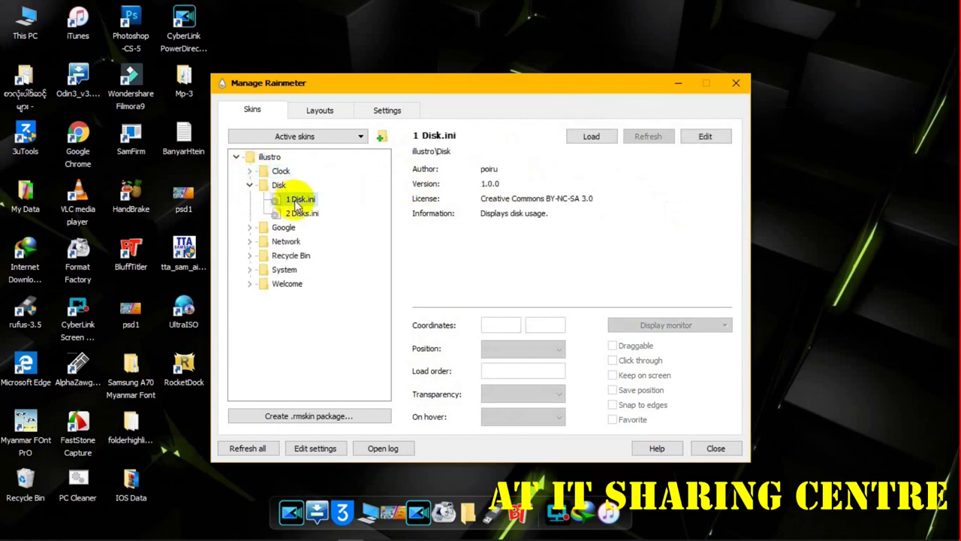
left_click(591, 136)
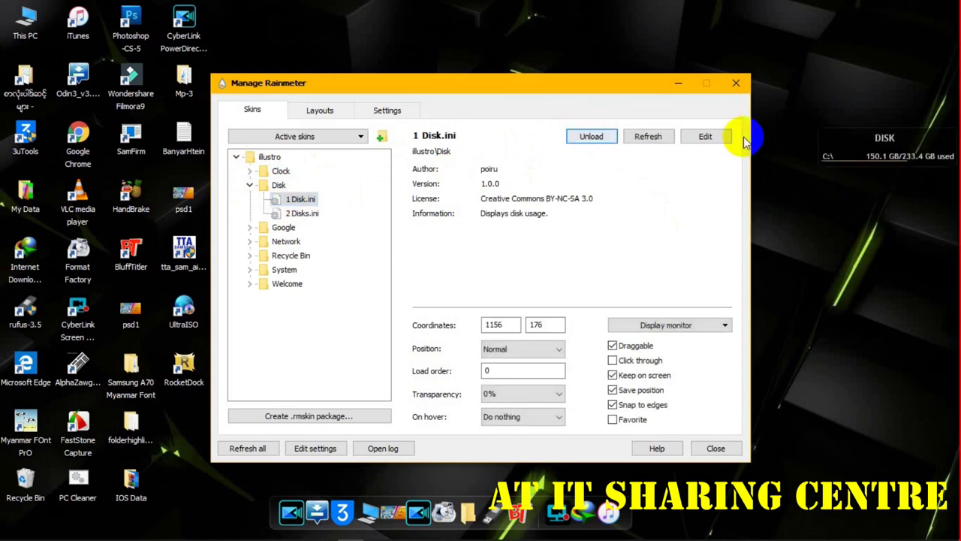
left_click(922, 148)
left_click_drag(922, 149, 669, 250)
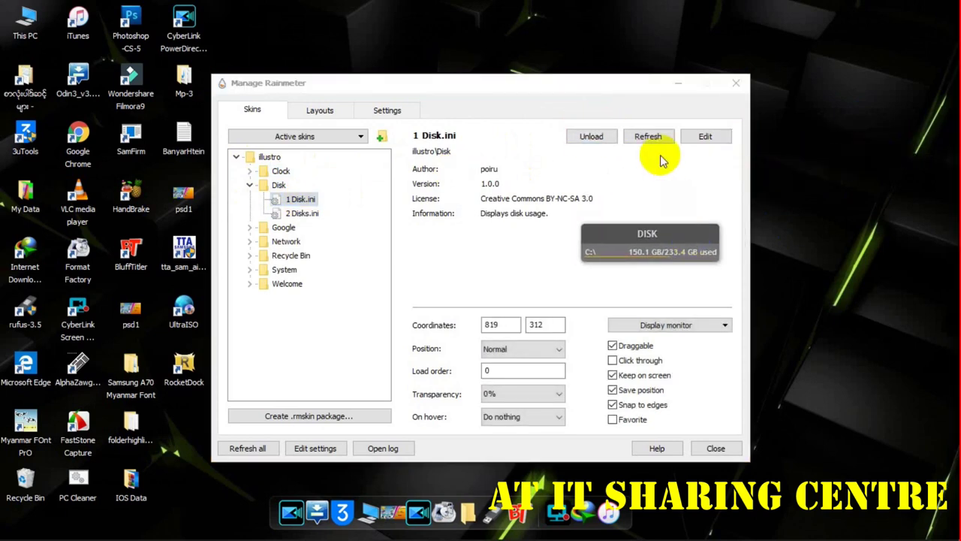
left_click(592, 140)
left_click(591, 137)
left_click(591, 138)
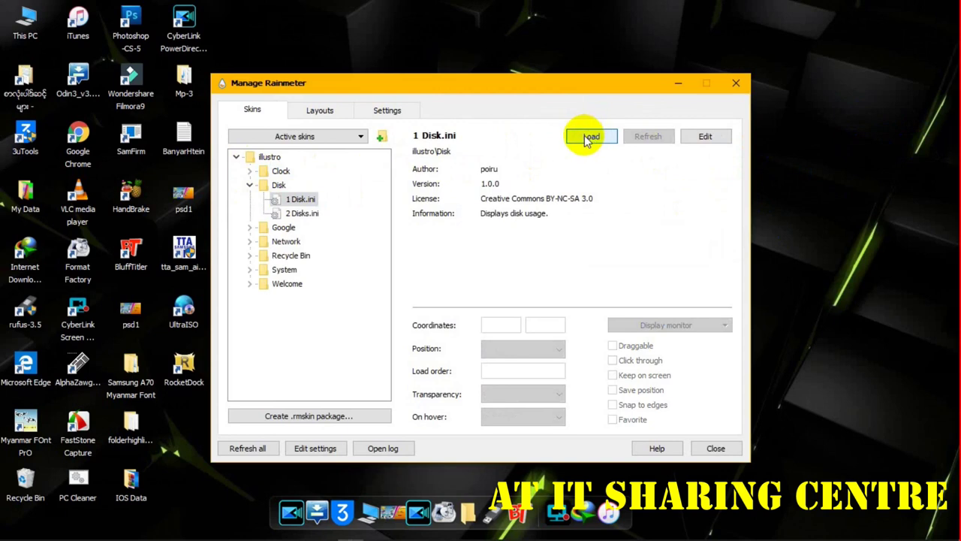
Step: Try the 2 Disks.ini skin on the desktop, unload it, and collapse the Disk folder
left_click(296, 213)
left_click(591, 137)
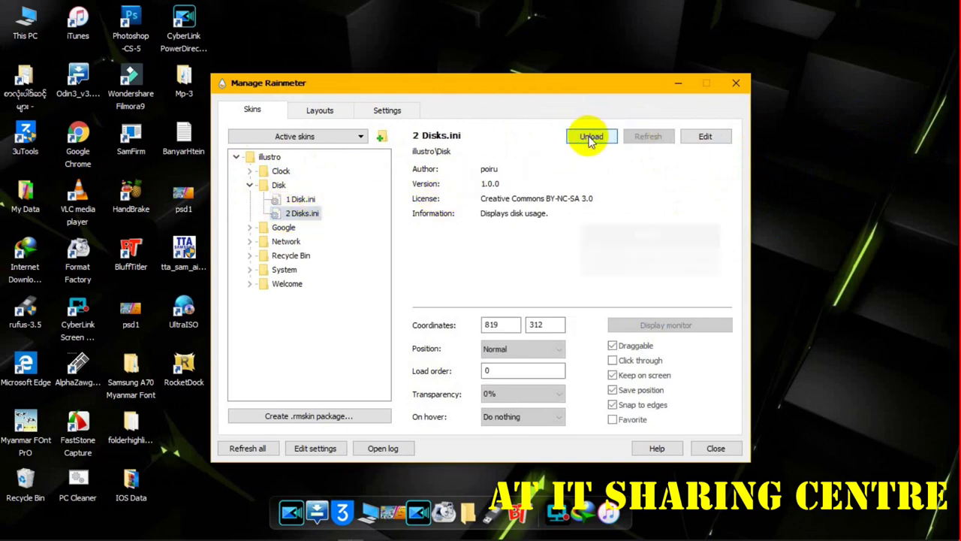
left_click(591, 138)
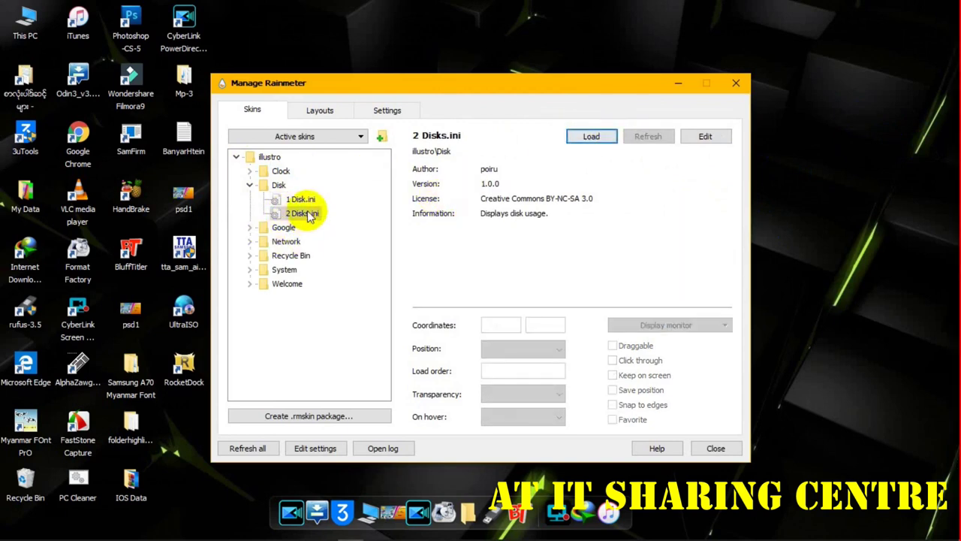
left_click(250, 187)
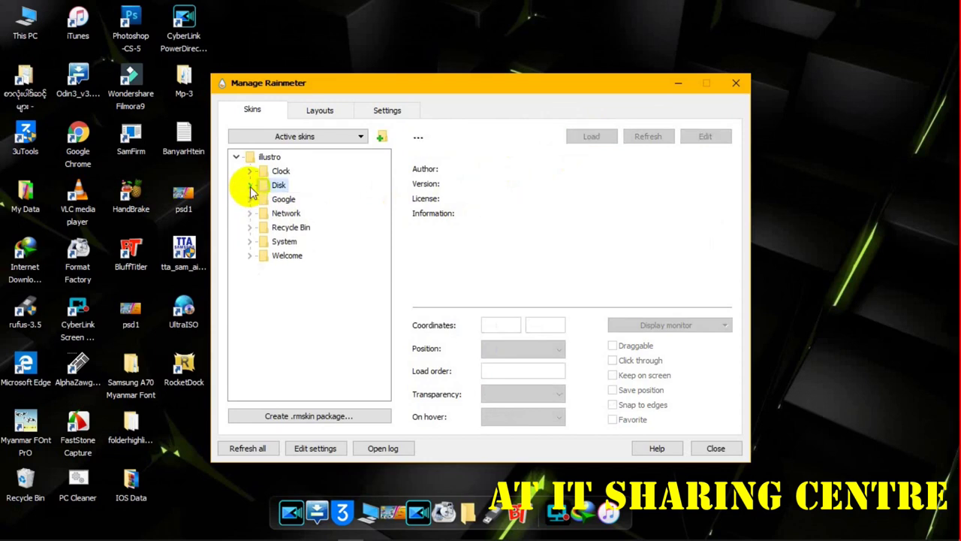
Step: Try the Google.ini search skin at about coordinates 786, 330, unload it, and collapse the Google folder
left_click(299, 216)
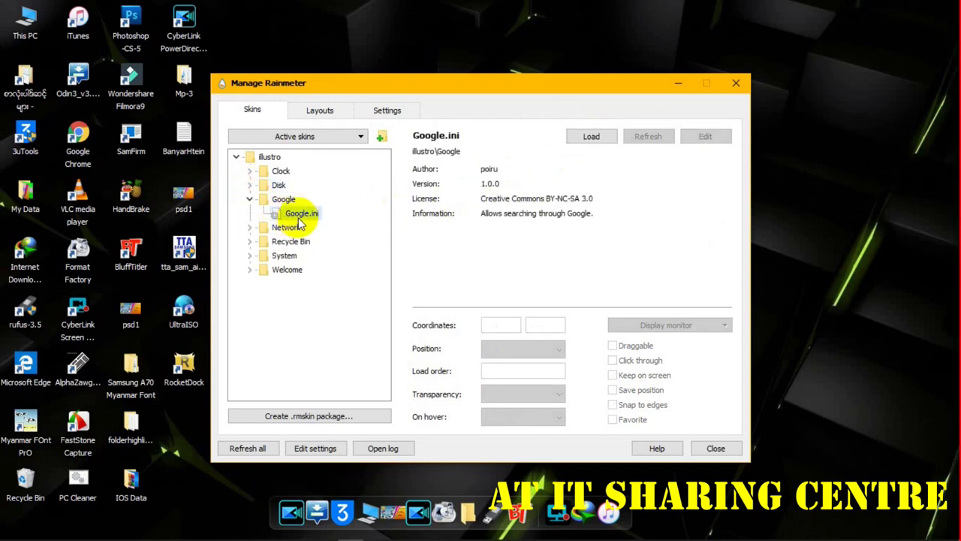
left_click(582, 143)
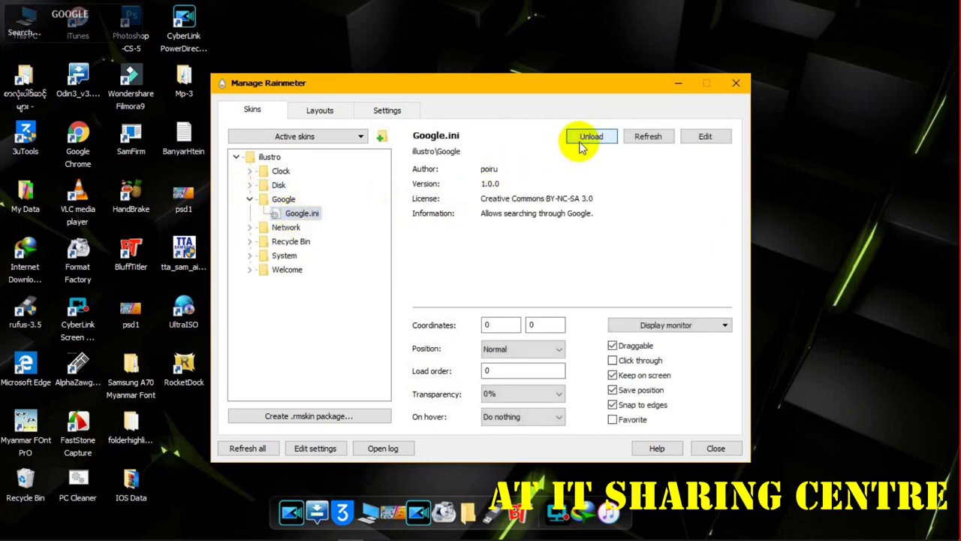
left_click_drag(70, 19, 622, 252)
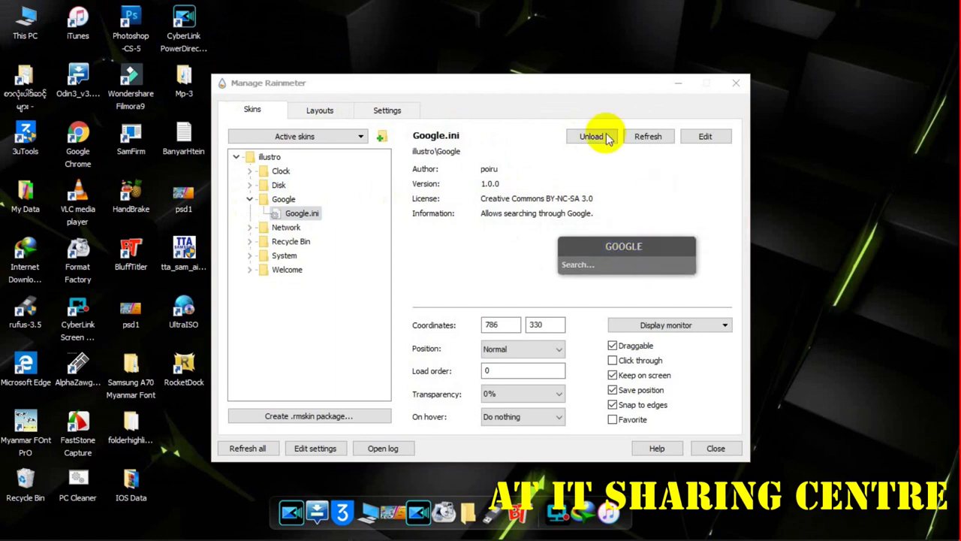
left_click(592, 138)
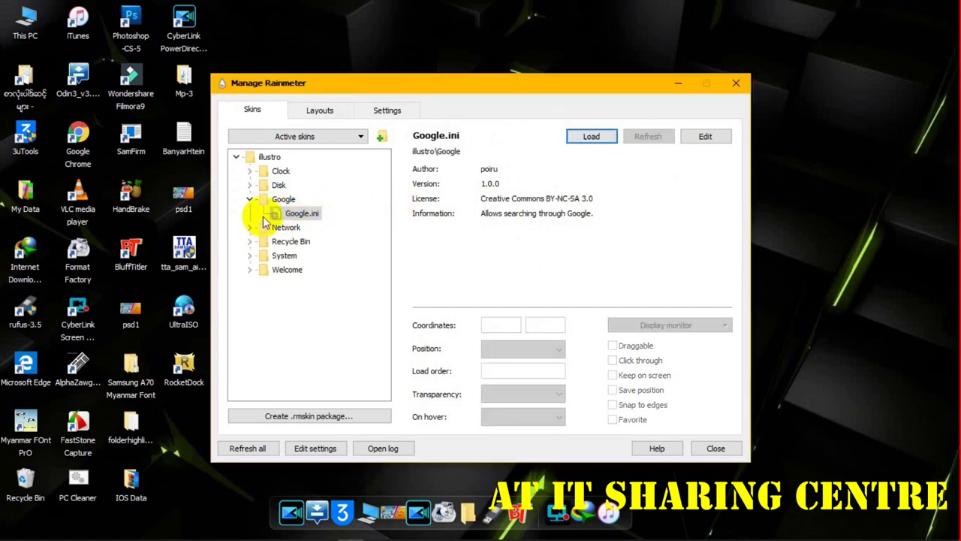
left_click(250, 200)
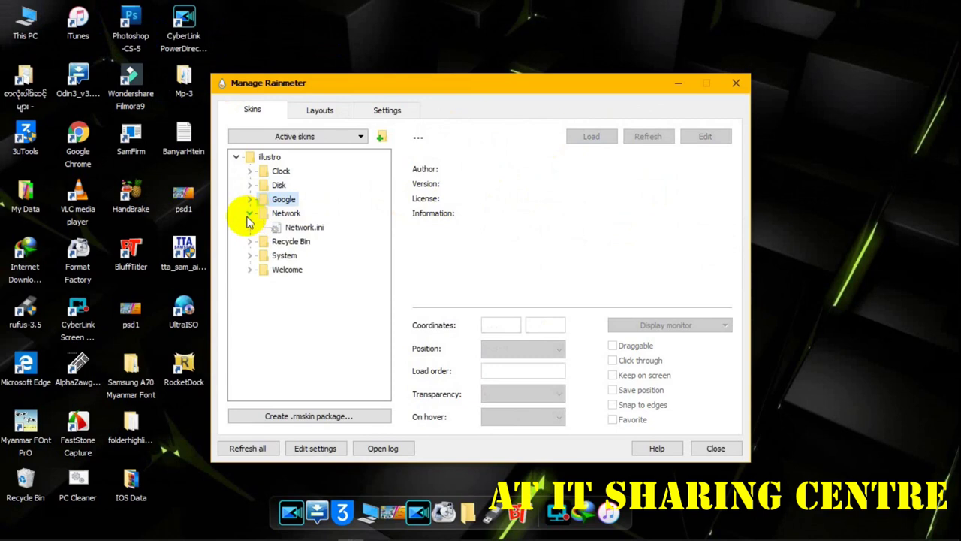
Step: Try the Network.ini skin at about coordinates 851, 306, unload it, and collapse the Network folder
left_click(302, 227)
left_click(591, 138)
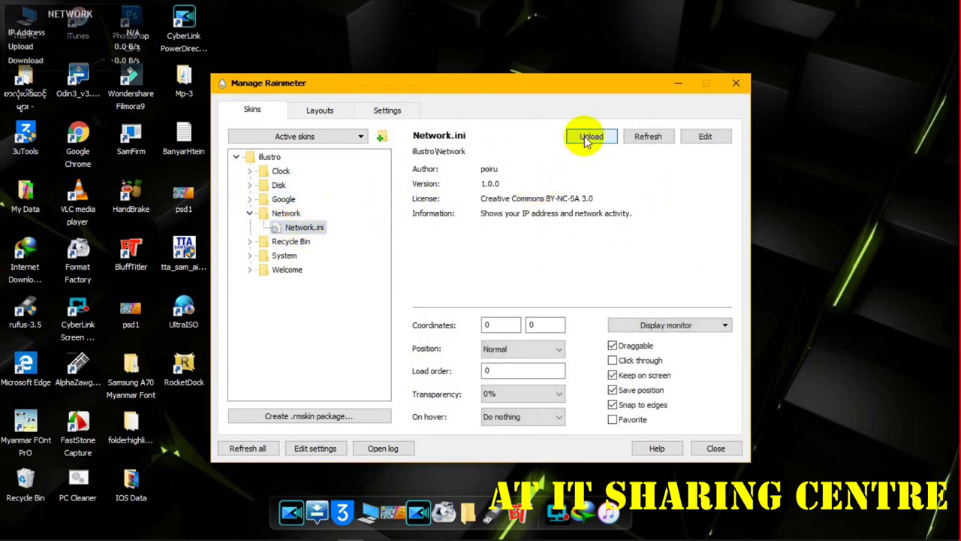
left_click(588, 140)
left_click(583, 140)
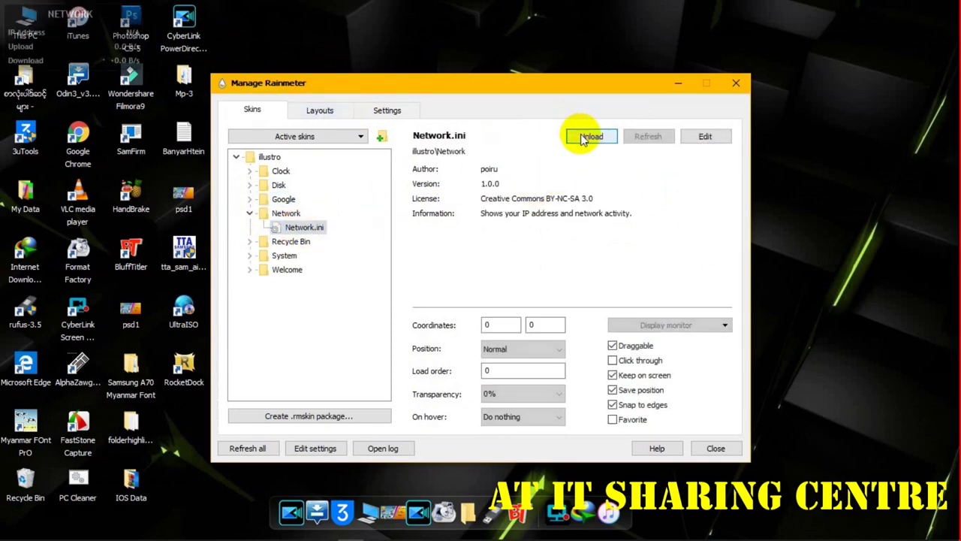
left_click_drag(51, 15, 655, 235)
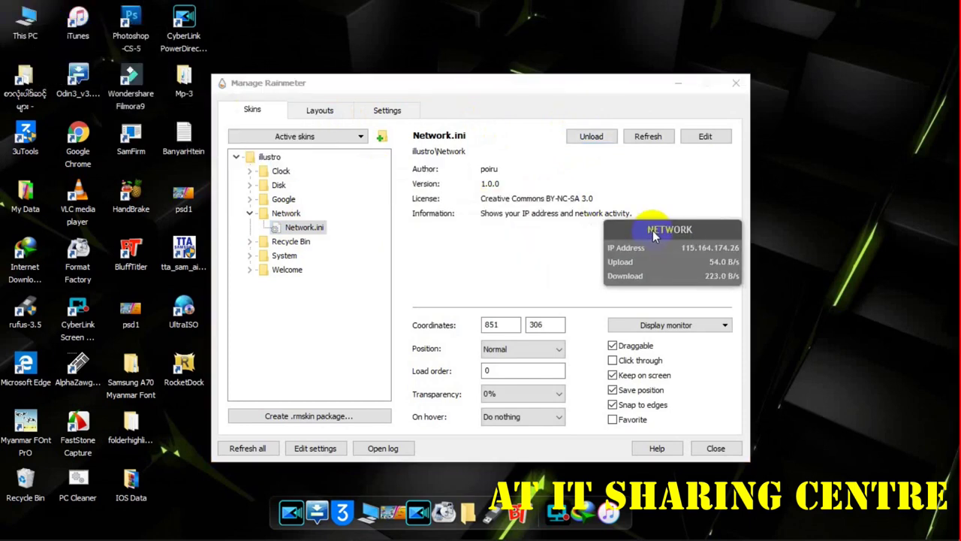
left_click(592, 139)
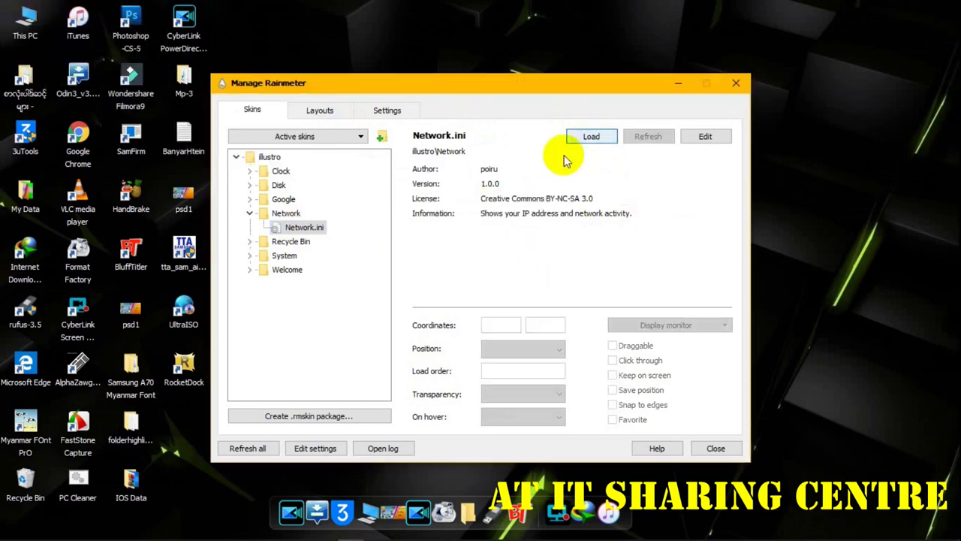
left_click(249, 214)
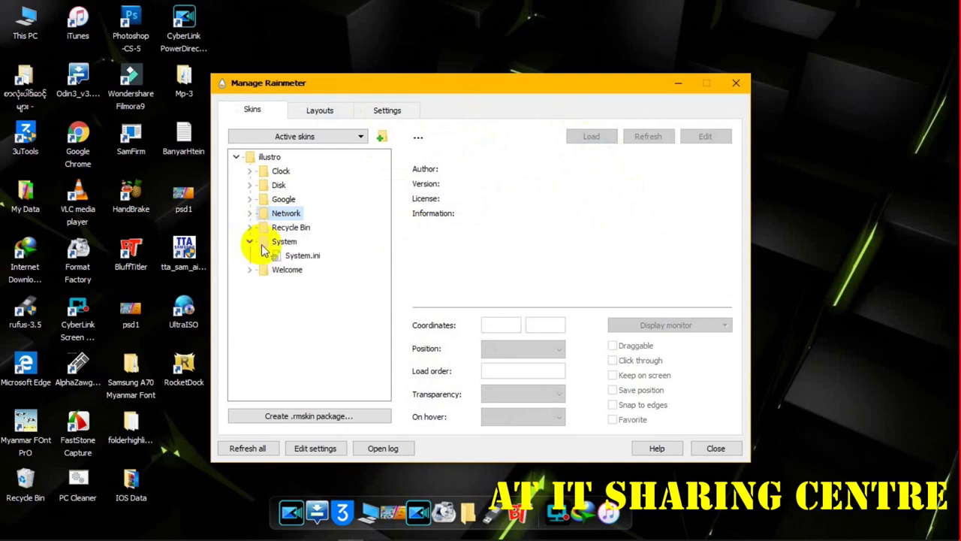
Step: Try the System.ini skin on the desktop at about coordinates 1086, 80, and unload it
left_click(281, 255)
left_click(590, 136)
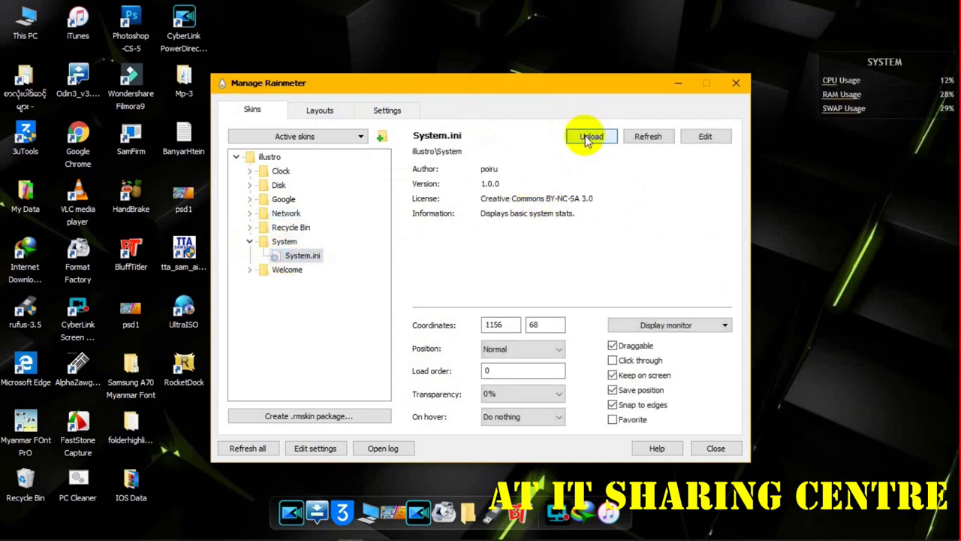
left_click_drag(886, 63, 852, 82)
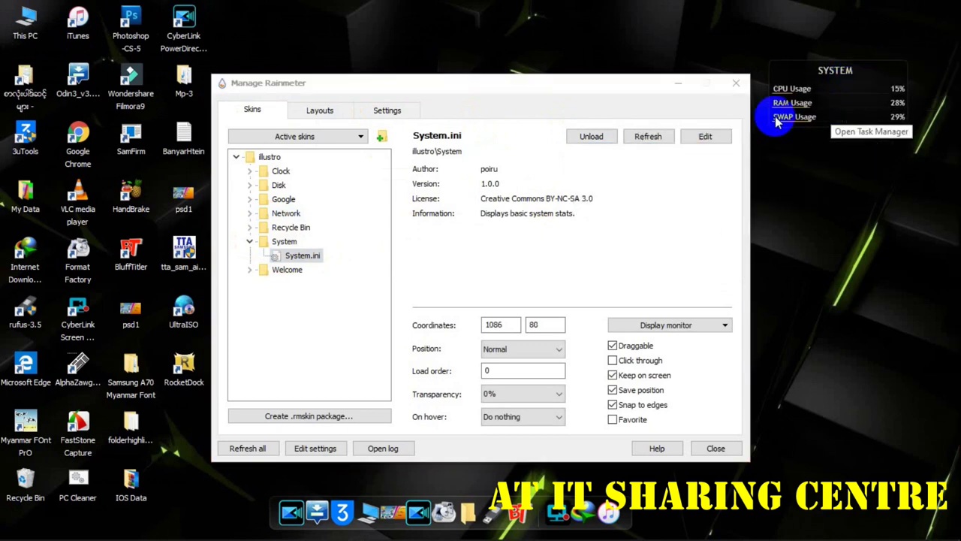
left_click(250, 243)
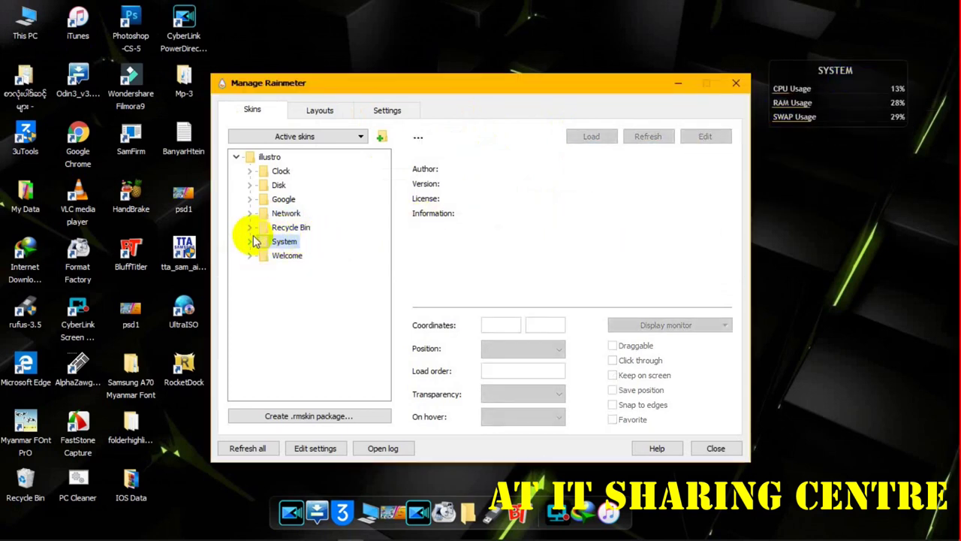
left_click(311, 255)
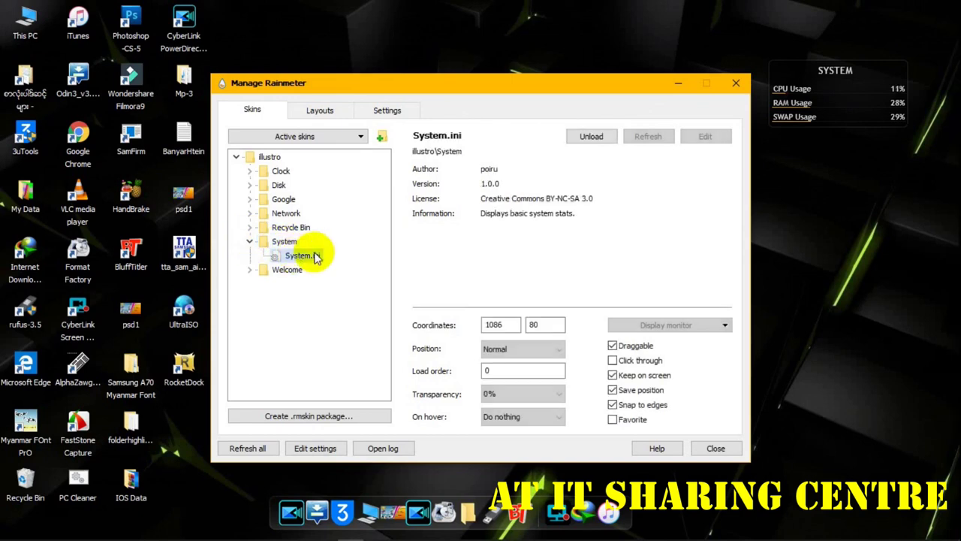
left_click(583, 140)
Step: Examine Rainmeter's layouts, general settings and options for creating a new skin, with the illustro folder collapsed
left_click(250, 270)
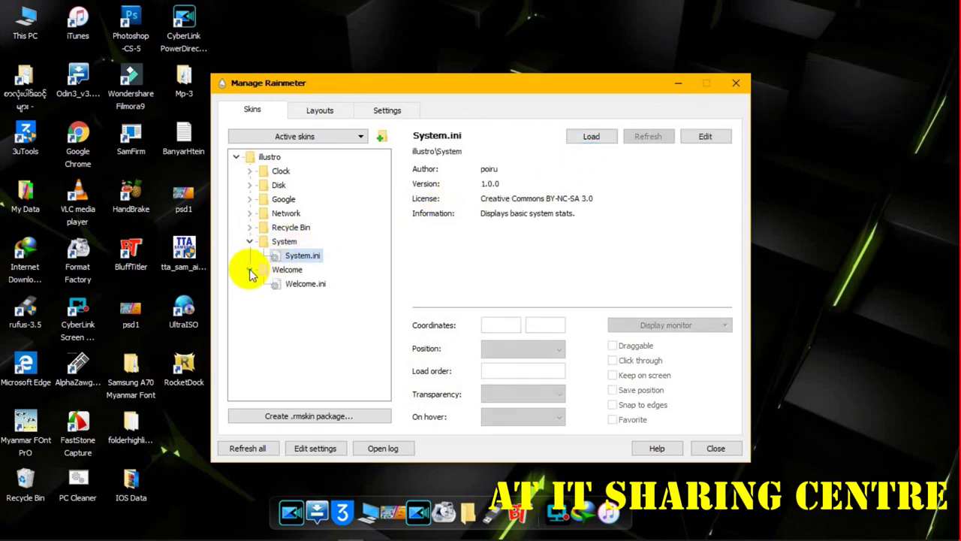
left_click(323, 115)
left_click(384, 111)
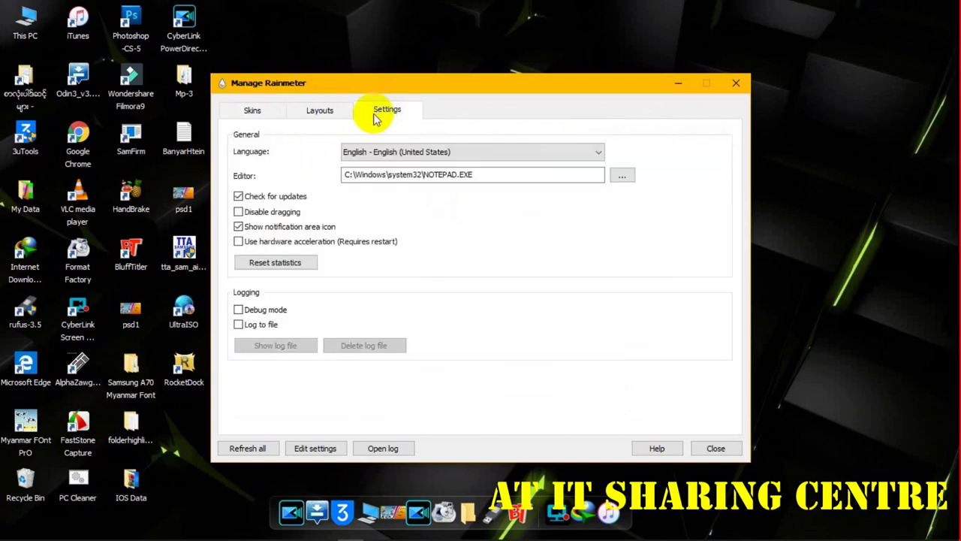
left_click(250, 113)
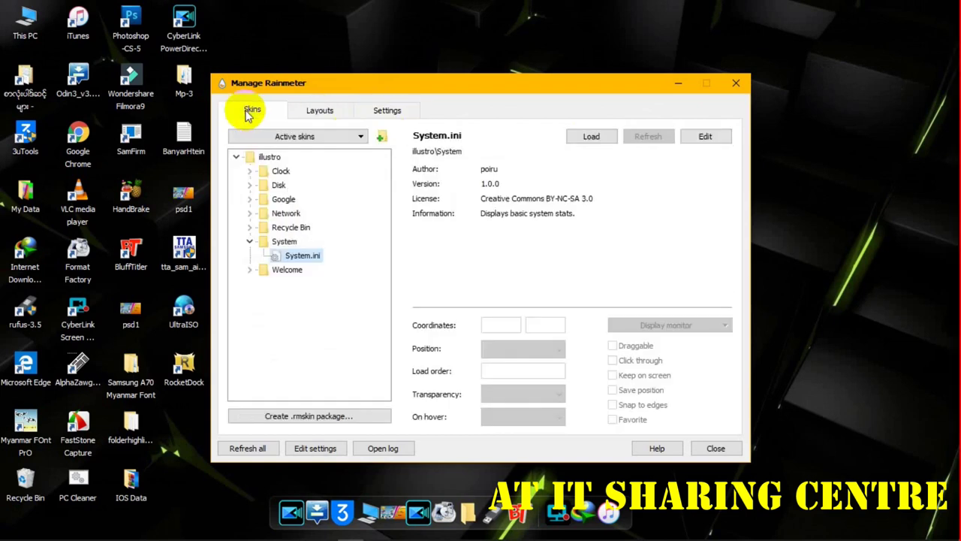
left_click(237, 159)
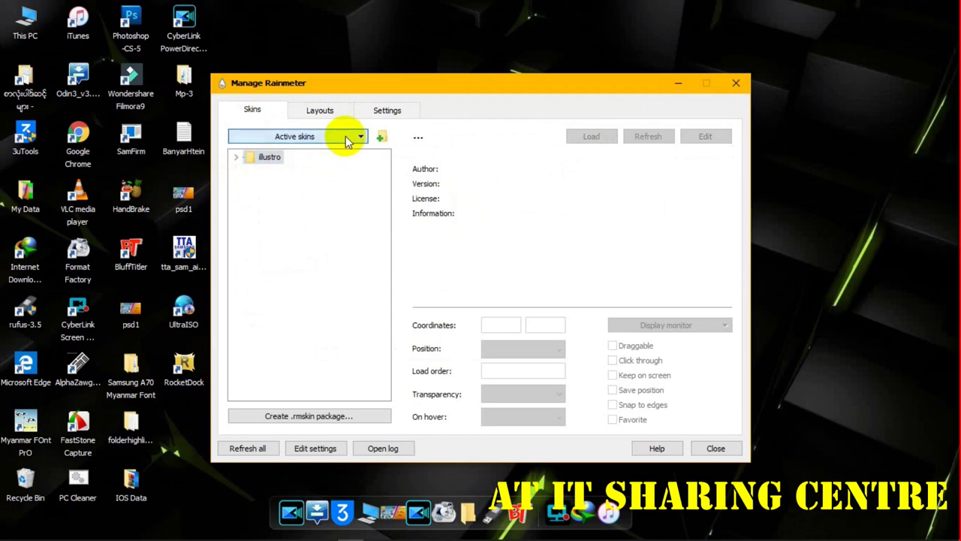
left_click(381, 137)
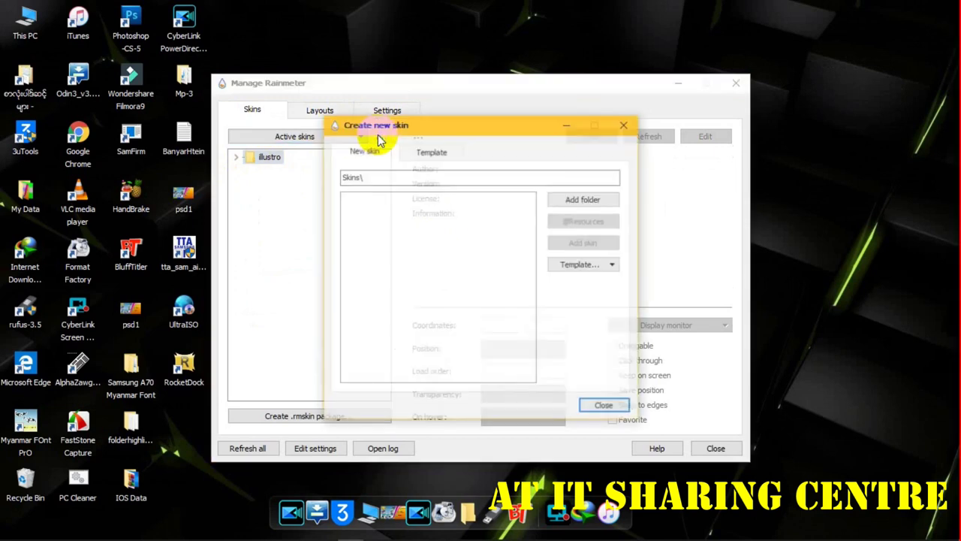
left_click(626, 126)
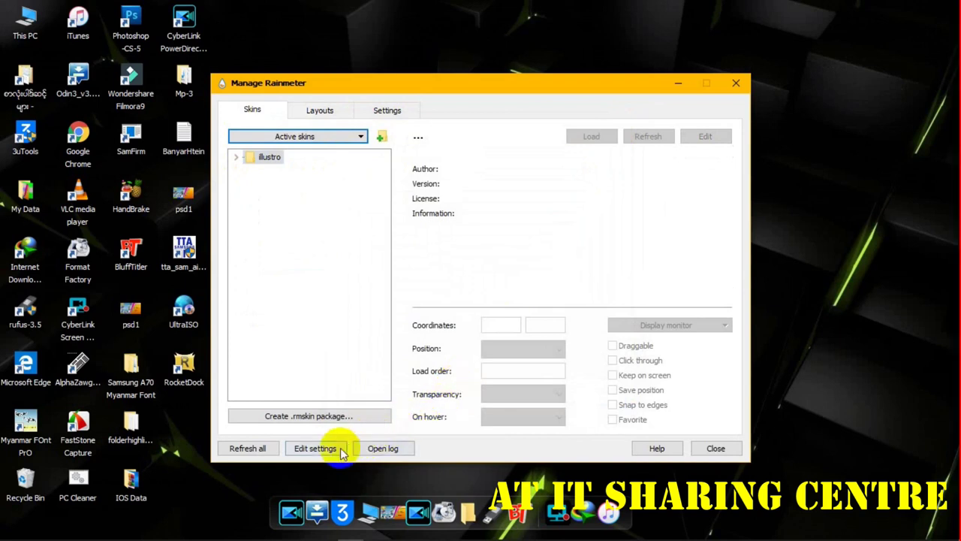
left_click_drag(543, 85, 518, 176)
Step: Open the Beauty Desktop folder inside Desktop Style and look through its Ultralight icons folder
double_click(476, 145)
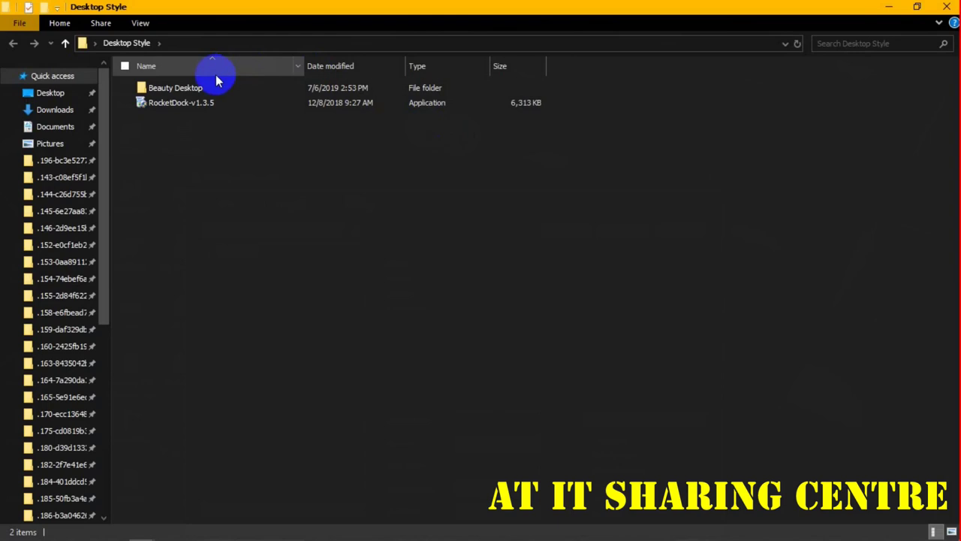
double_click(204, 88)
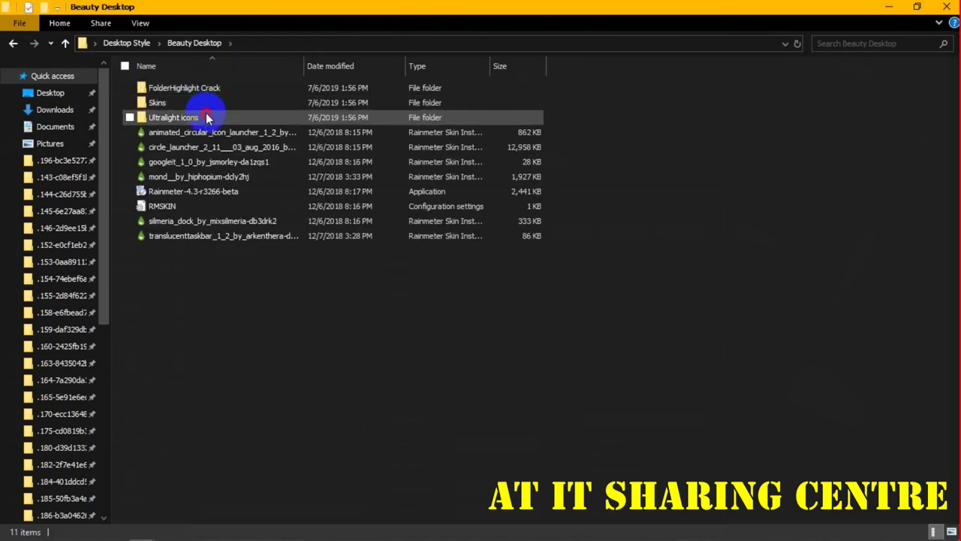
double_click(207, 117)
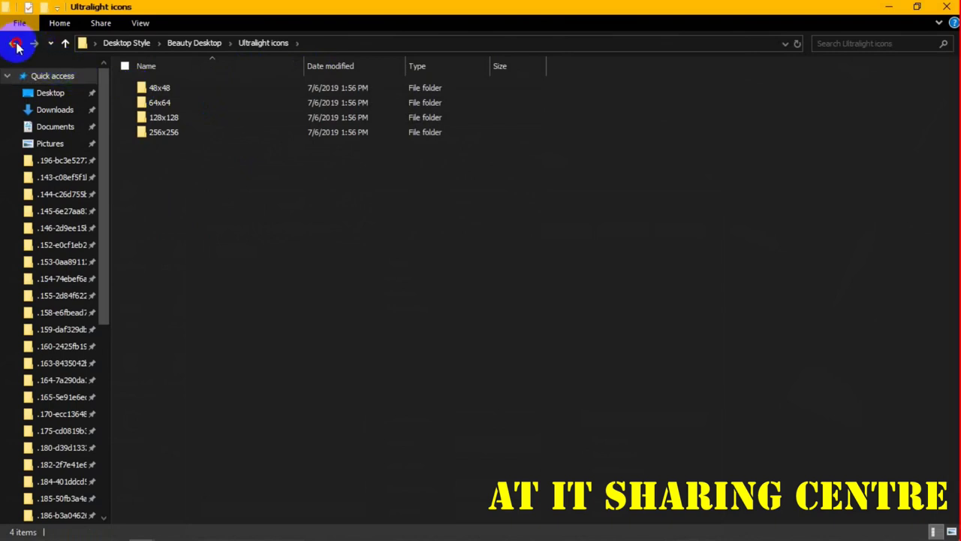
left_click(13, 43)
double_click(200, 102)
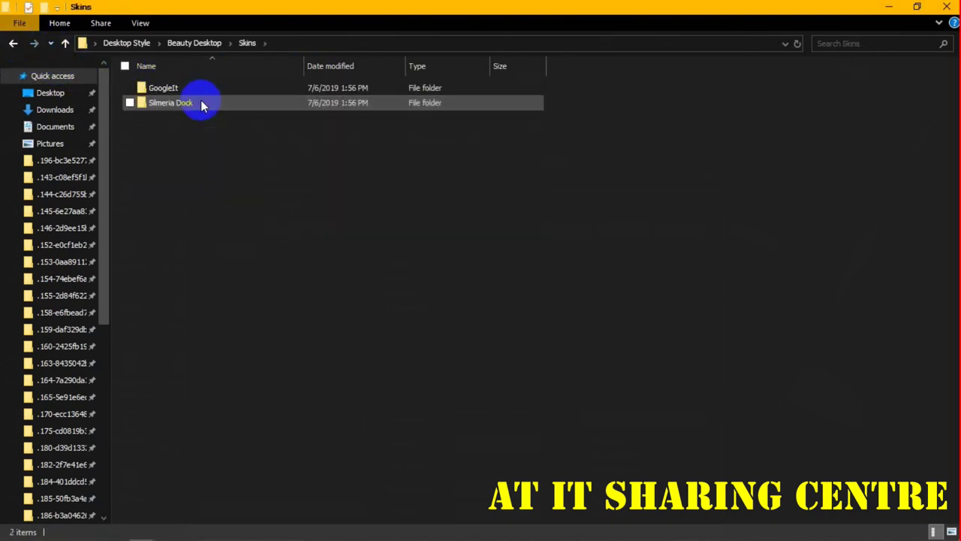
double_click(190, 90)
double_click(190, 91)
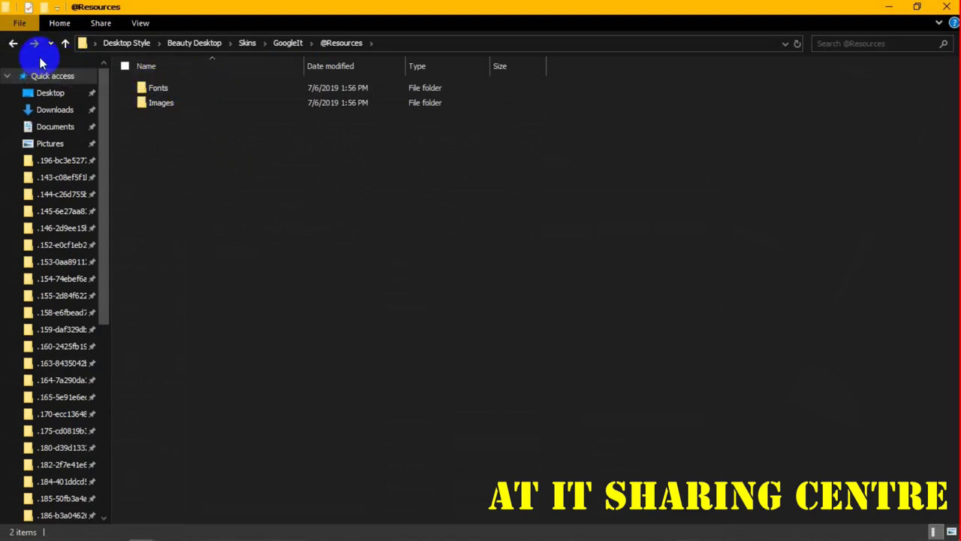
left_click(12, 43)
double_click(217, 105)
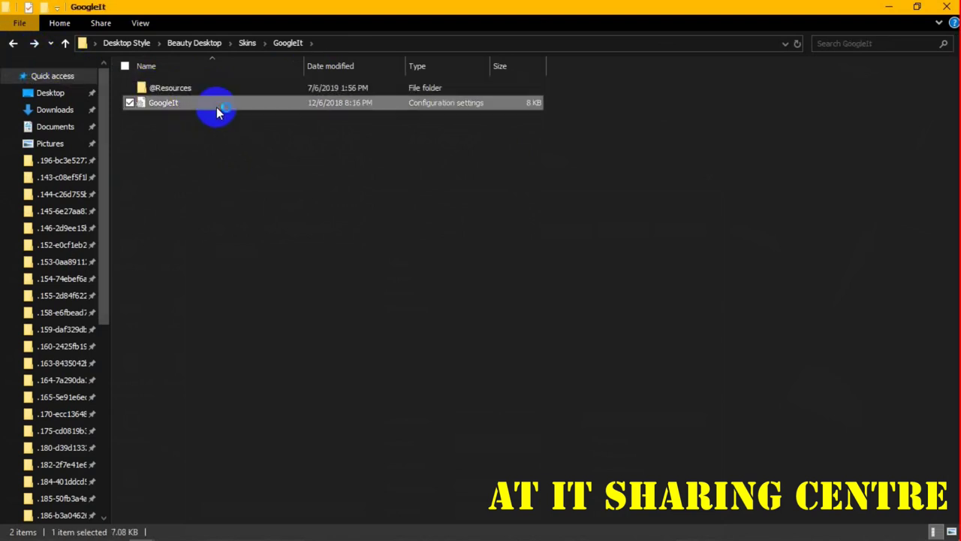
left_click(932, 21)
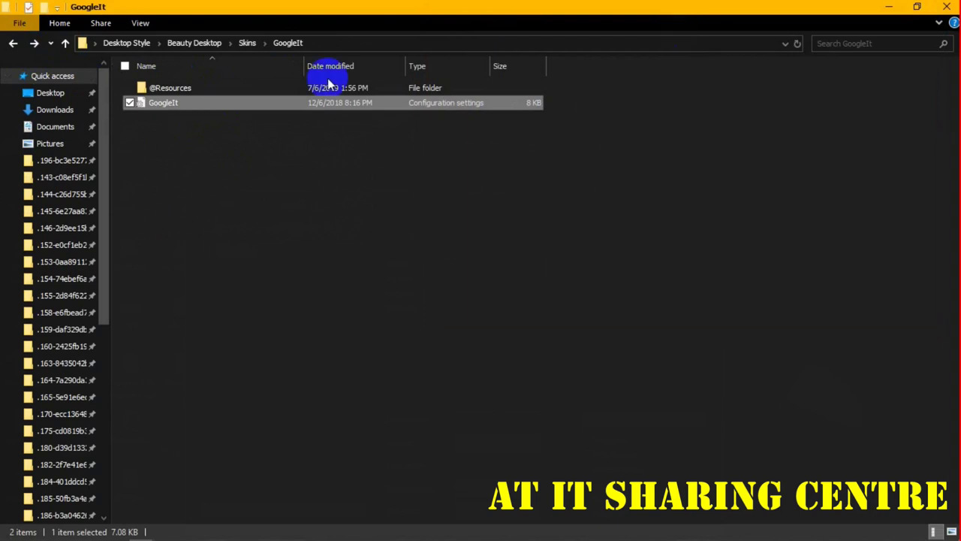
left_click(12, 42)
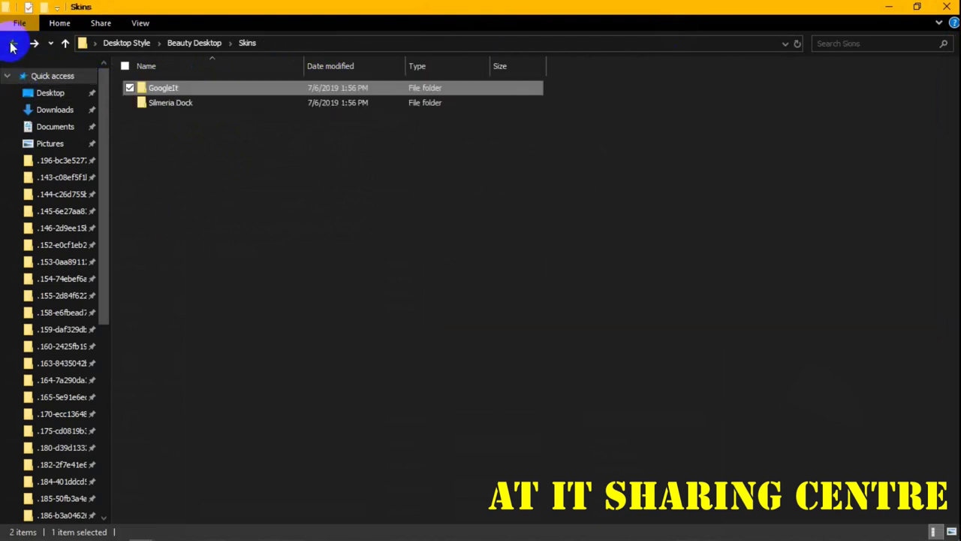
Step: Look inside the Silmeria Dock folder, and select both the GoogleIt and Silmeria Dock folders in Beauty Desktop's Skins folder
double_click(154, 107)
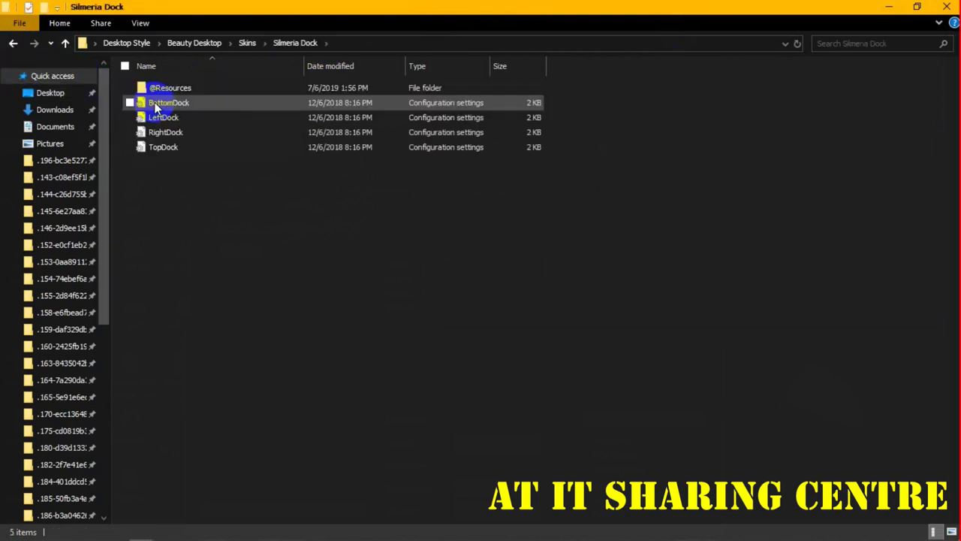
left_click(13, 43)
left_click_drag(225, 167, 203, 90)
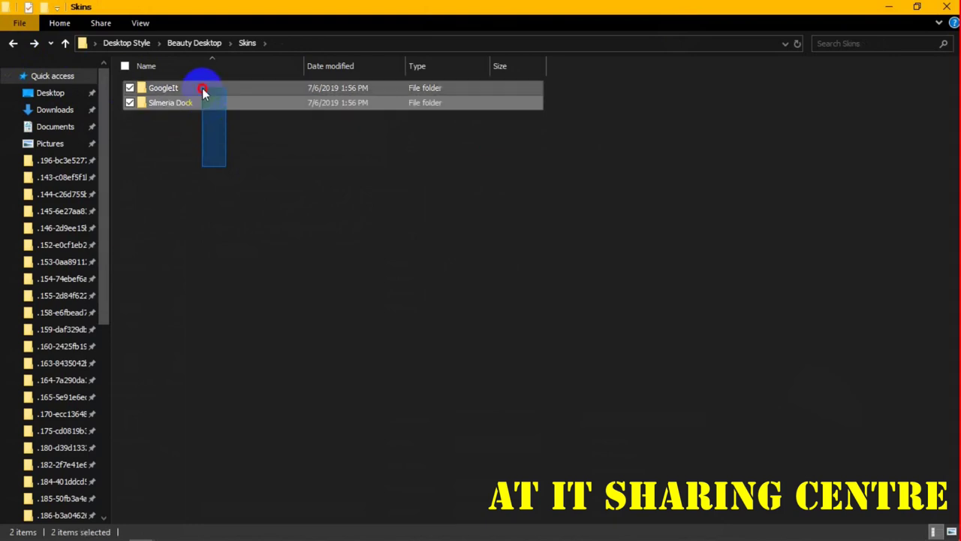
left_click(914, 7)
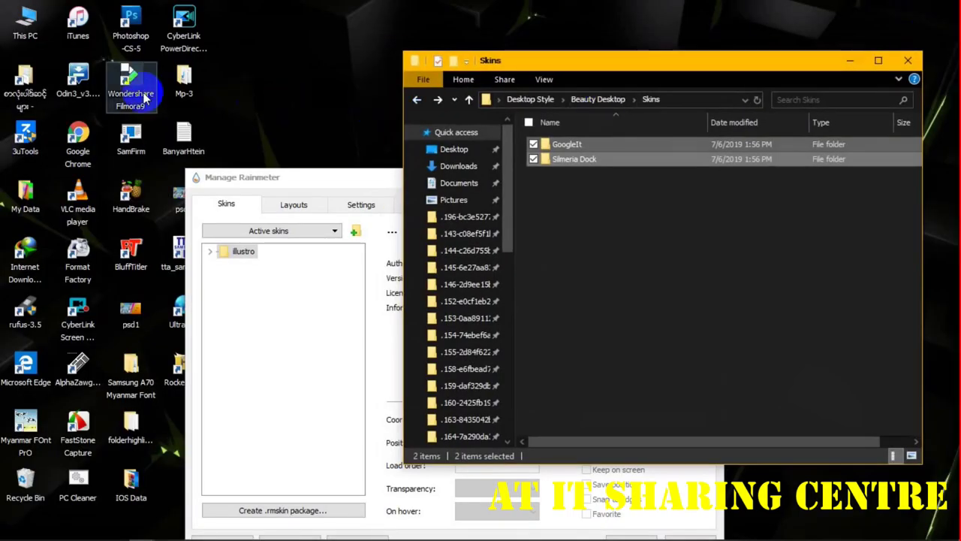
Step: Open Local Disk (C:), look for the Rainmeter folder in Program Files, and return to the drive's root
left_click(30, 29)
double_click(30, 29)
double_click(258, 198)
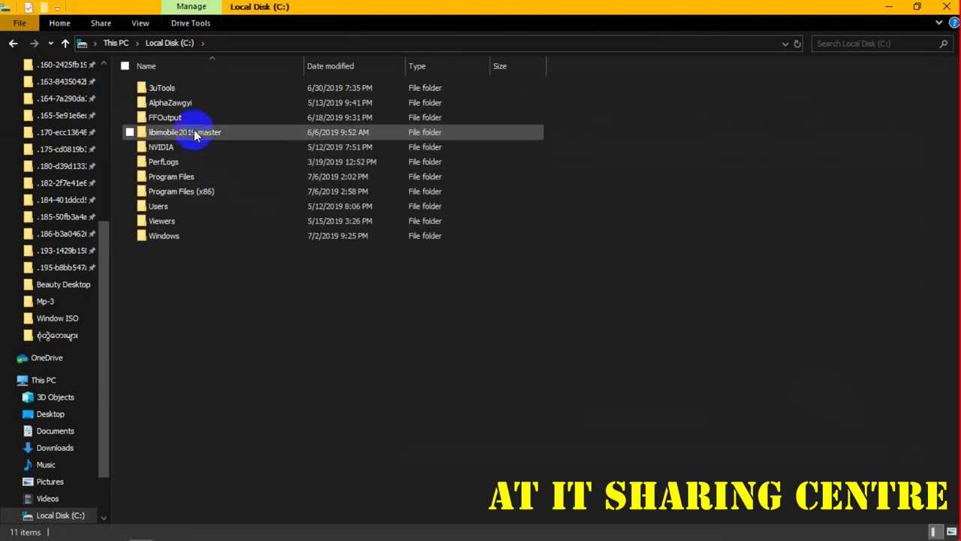
double_click(184, 178)
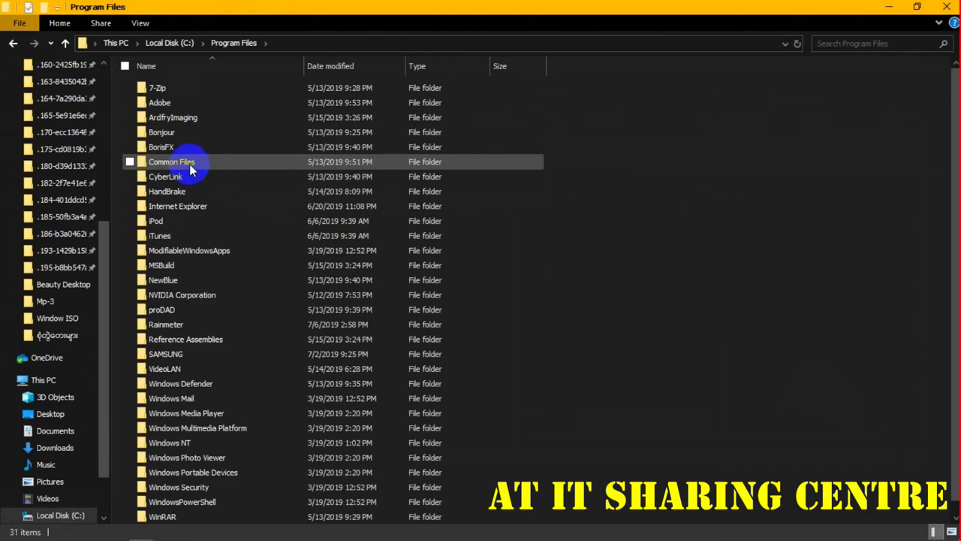
scroll(192, 170, "down", 1)
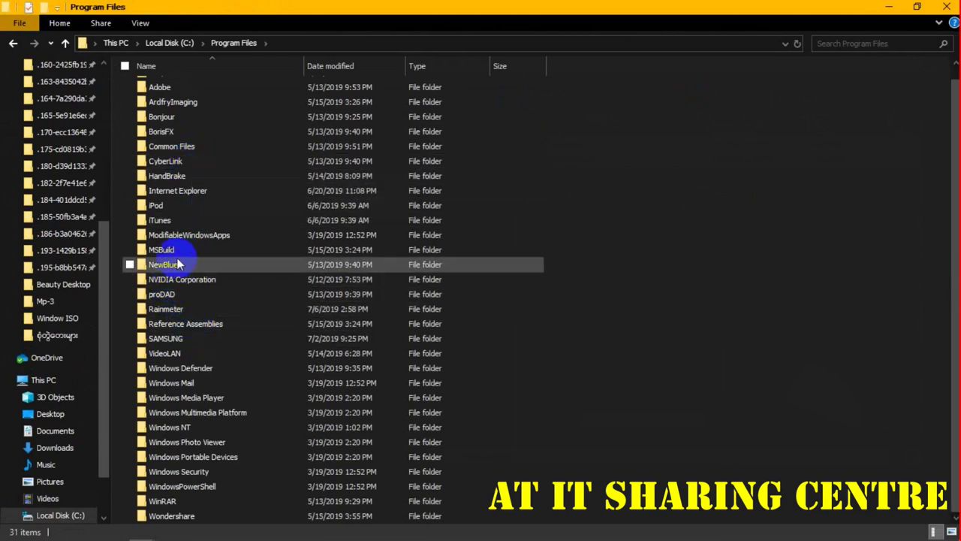
mouse_move(178, 264)
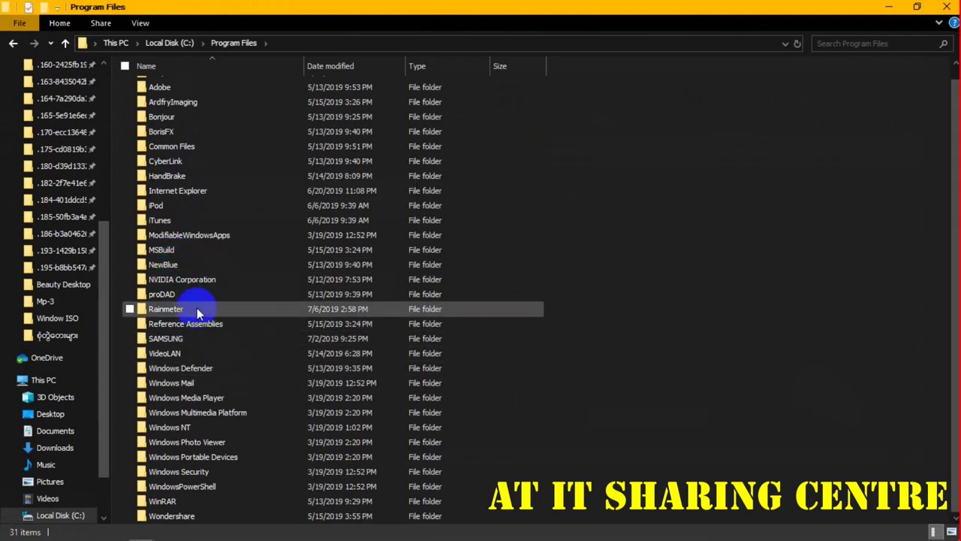
mouse_move(186, 310)
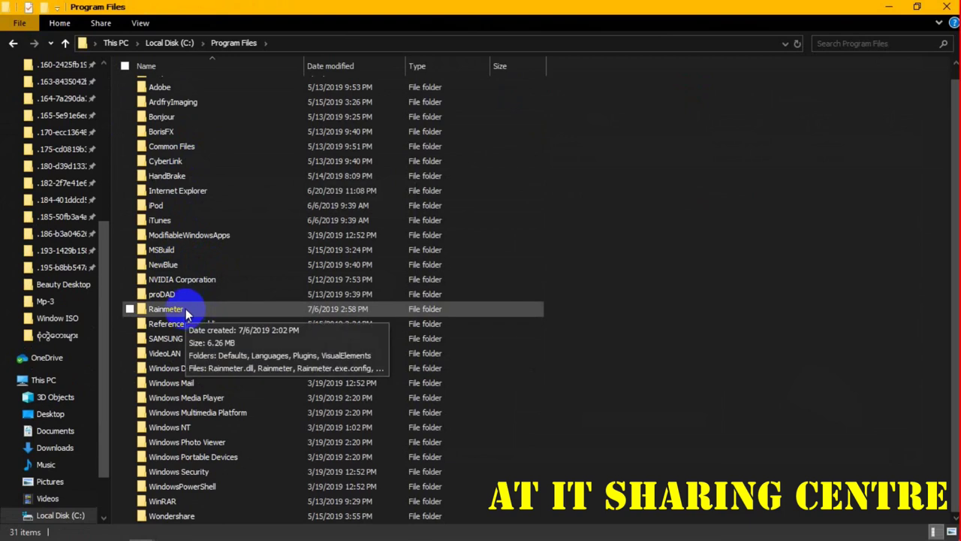
scroll(186, 314, "up", 1)
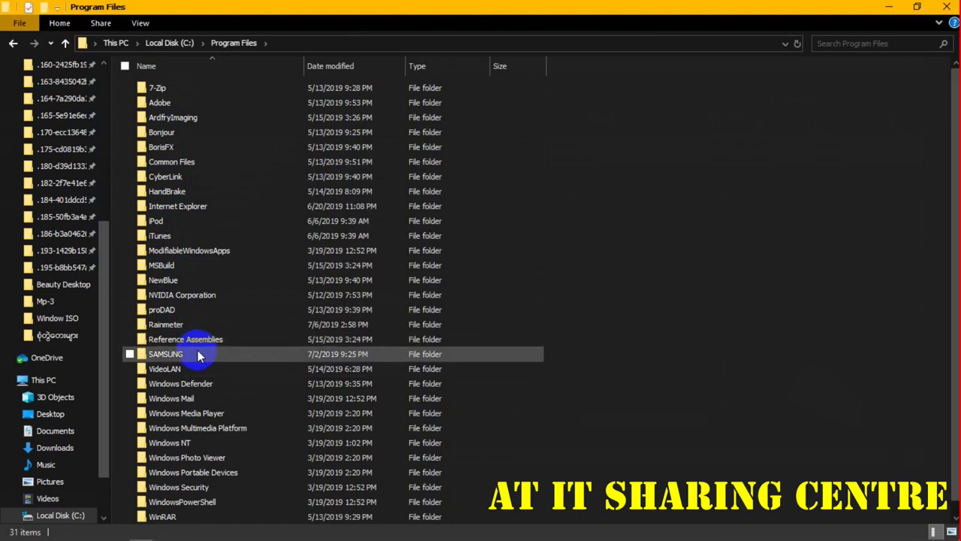
left_click(15, 42)
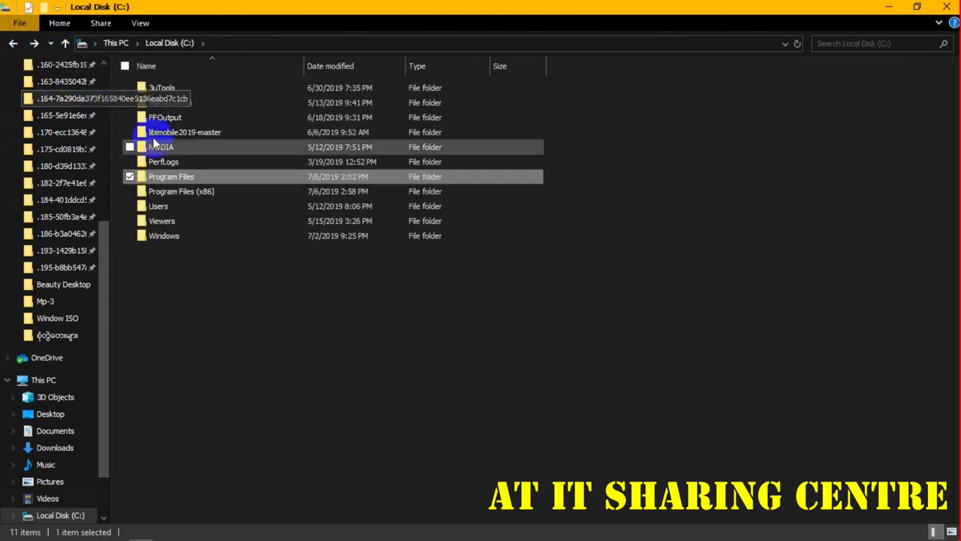
Step: Open the Skins folder of RocketDock in Program Files (x86) and restore its window to a smaller size
double_click(185, 199)
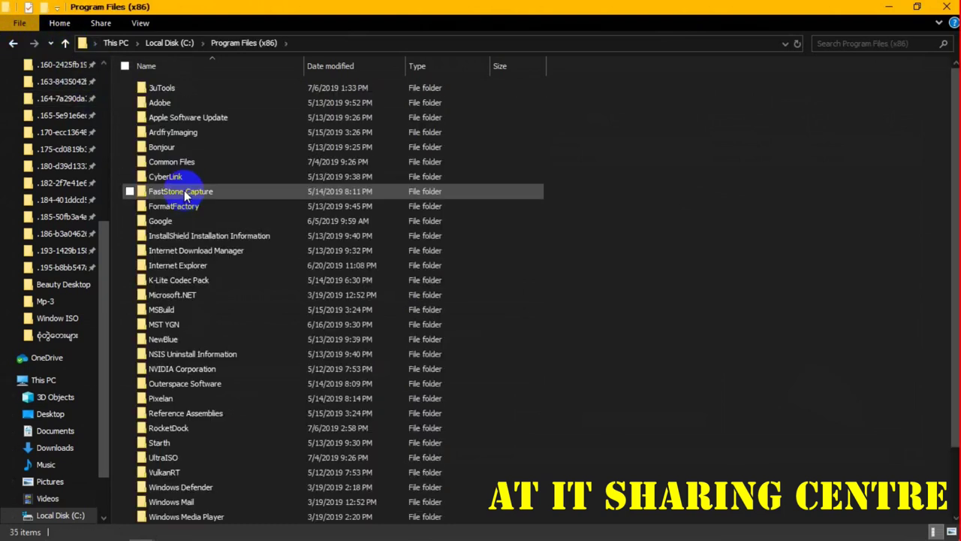
scroll(185, 195, "down", 2)
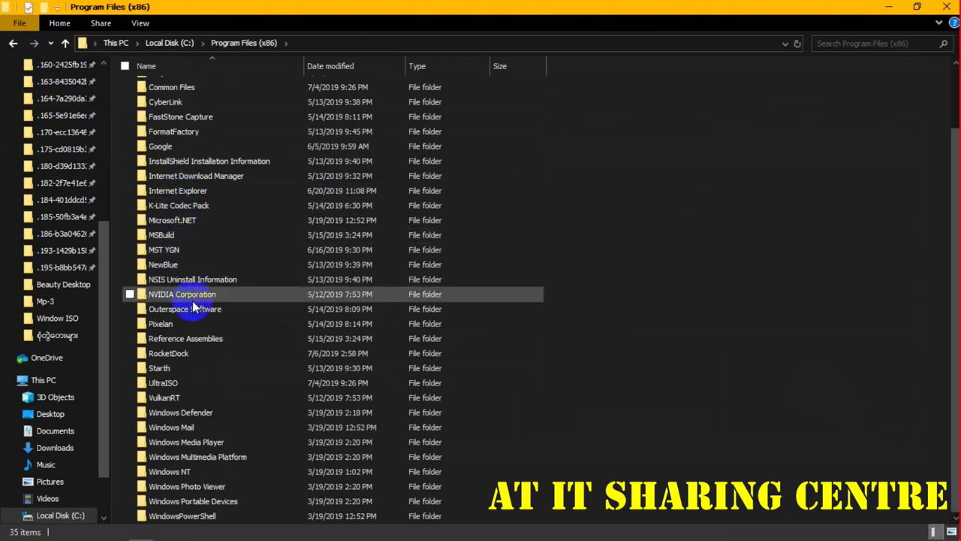
double_click(180, 354)
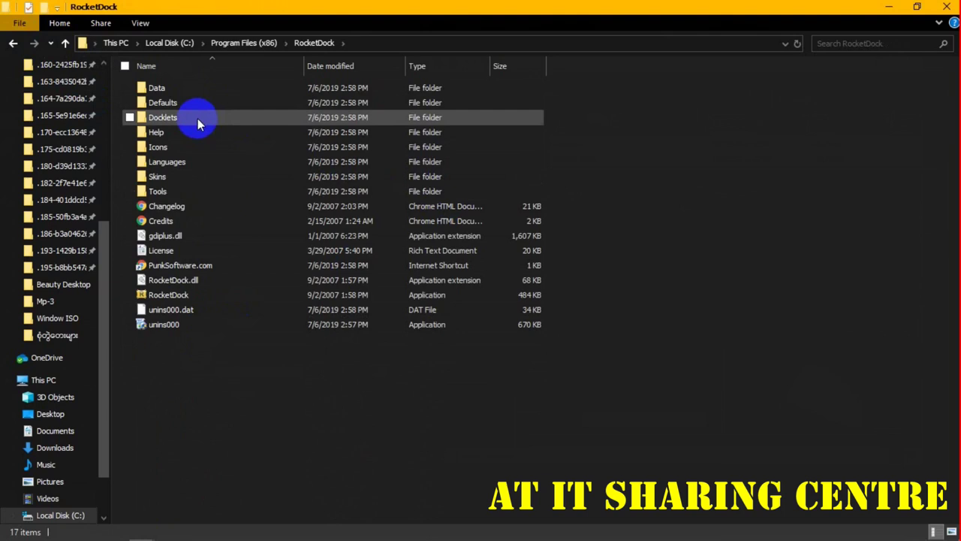
double_click(195, 177)
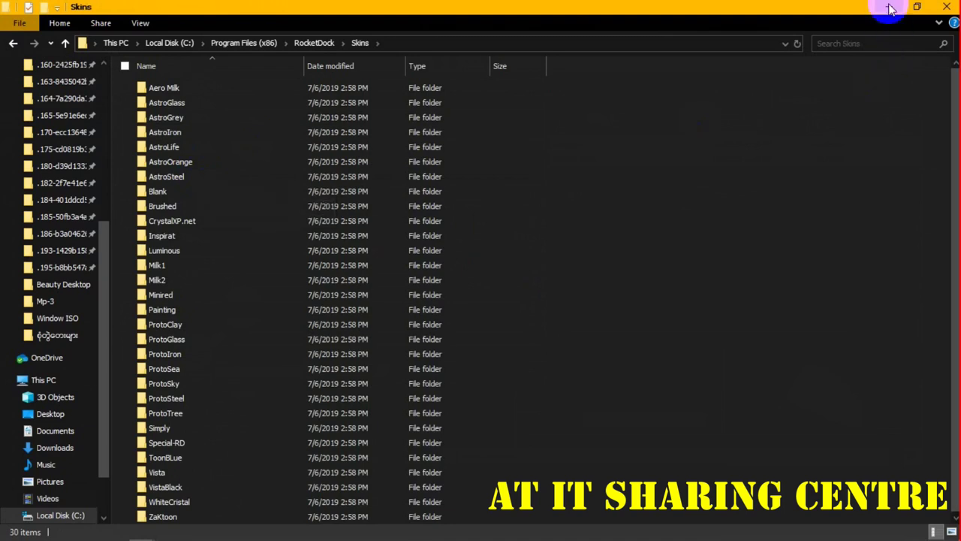
left_click(917, 7)
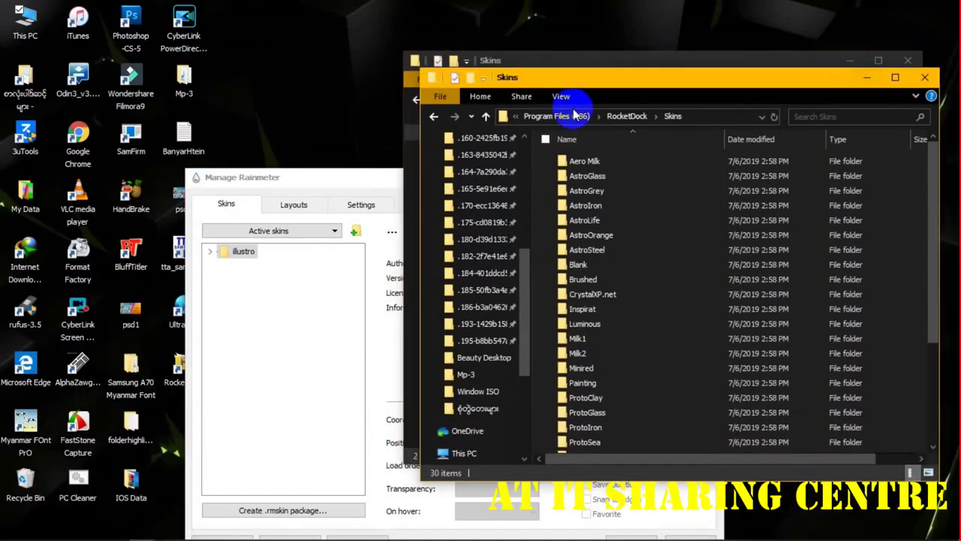
Step: Place the RocketDock Skins window beside the Beauty Desktop one and try to move the selected skin folders into it
left_click_drag(556, 87, 133, 95)
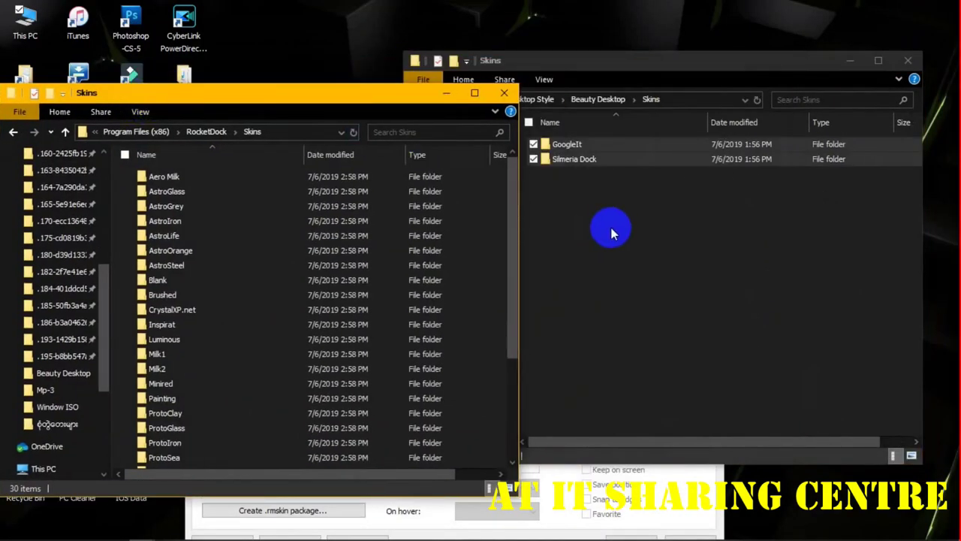
left_click_drag(618, 155, 259, 323)
left_click(609, 206)
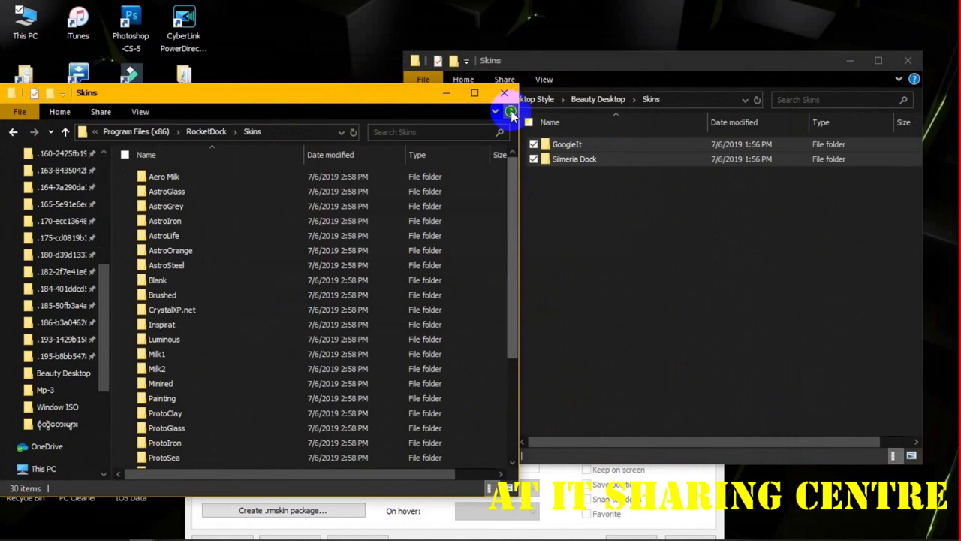
Step: Widen the RocketDock Skins window and snap both Skins windows side by side across the screen
left_click_drag(523, 211, 790, 227)
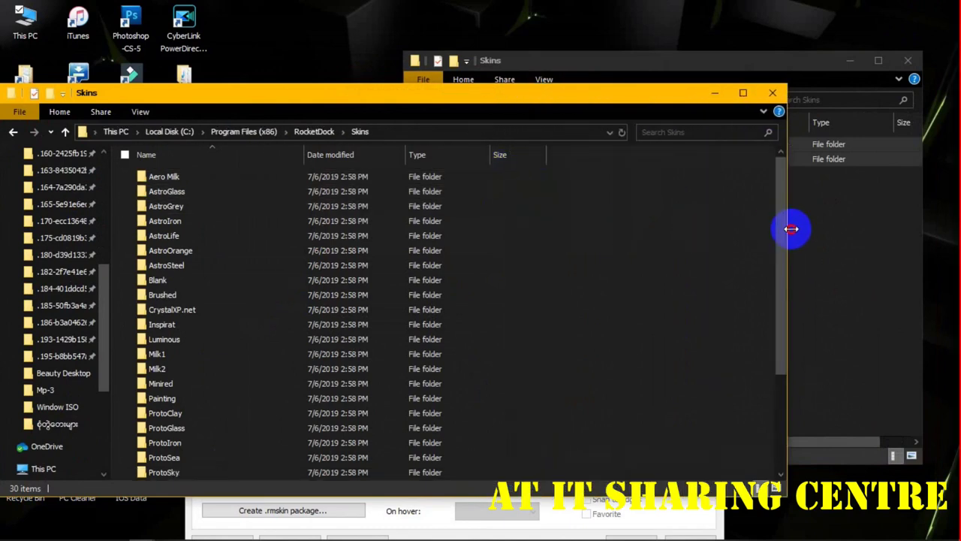
left_click(768, 62)
left_click_drag(767, 62, 960, 76)
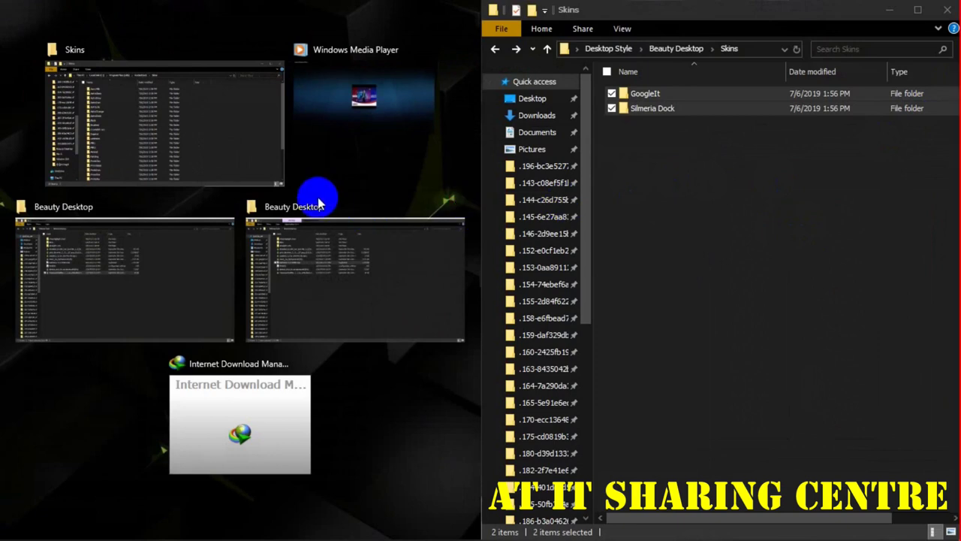
left_click(167, 154)
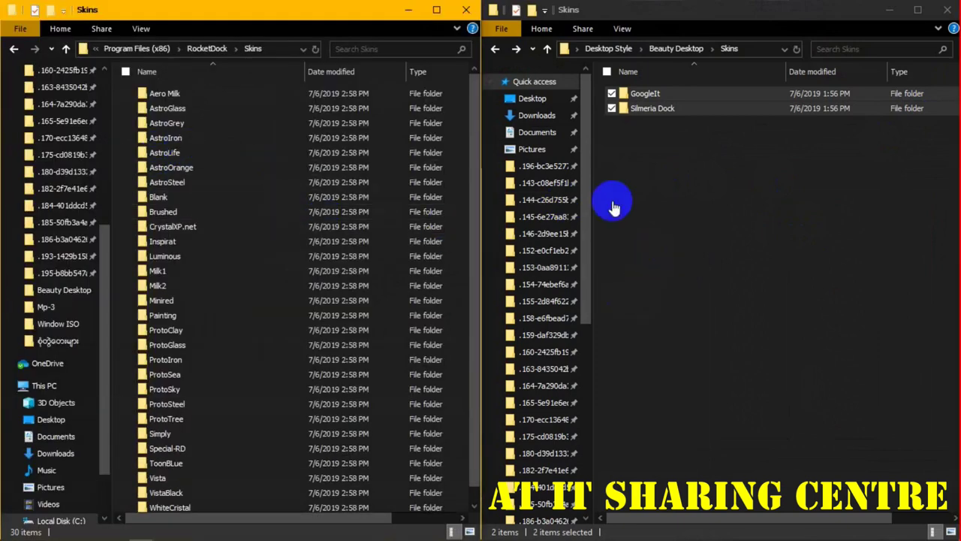
Step: Unsnap both Skins windows and reposition them so the two selected skin folders and RocketDock's Skins folder are both accessible
left_click(919, 10)
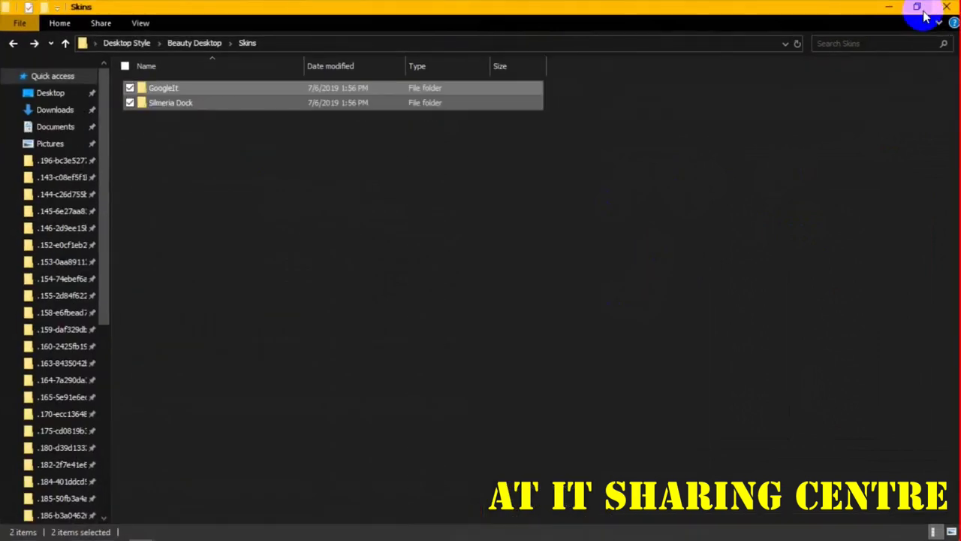
left_click(919, 7)
left_click_drag(553, 60, 877, 60)
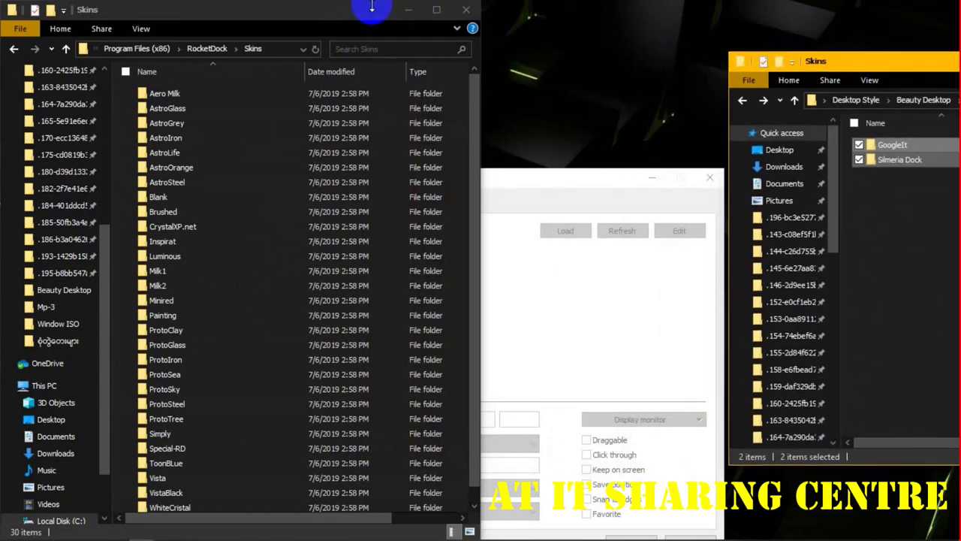
left_click(434, 10)
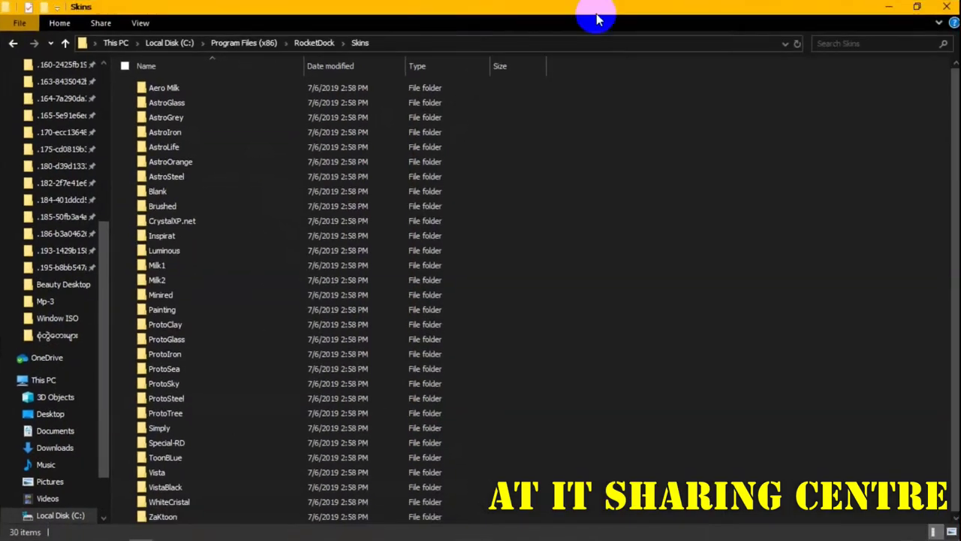
left_click(915, 11)
left_click_drag(579, 95, 495, 24)
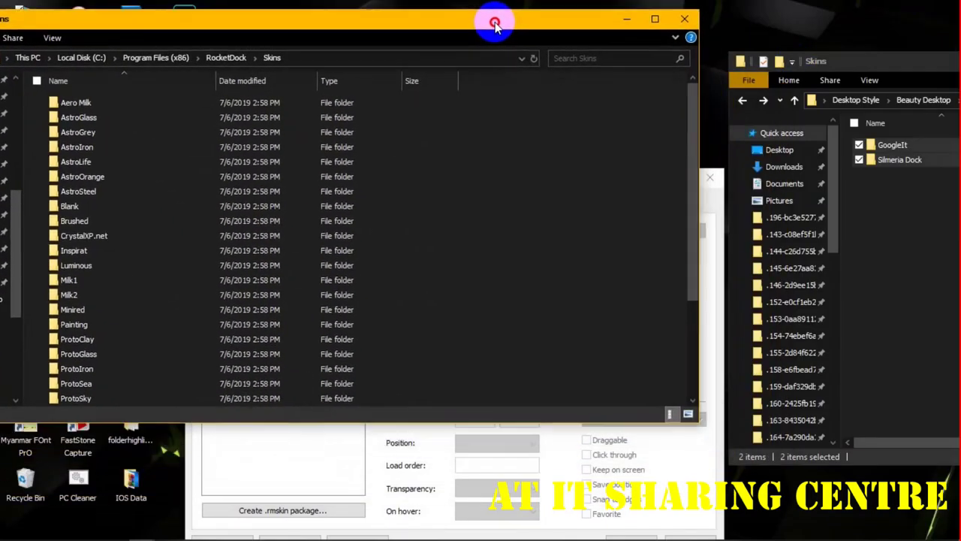
Step: Move the GoogleIt and Silmeria Dock folders into RocketDock's Skins folder with administrator permission, and close both folder windows
left_click_drag(891, 159, 615, 298)
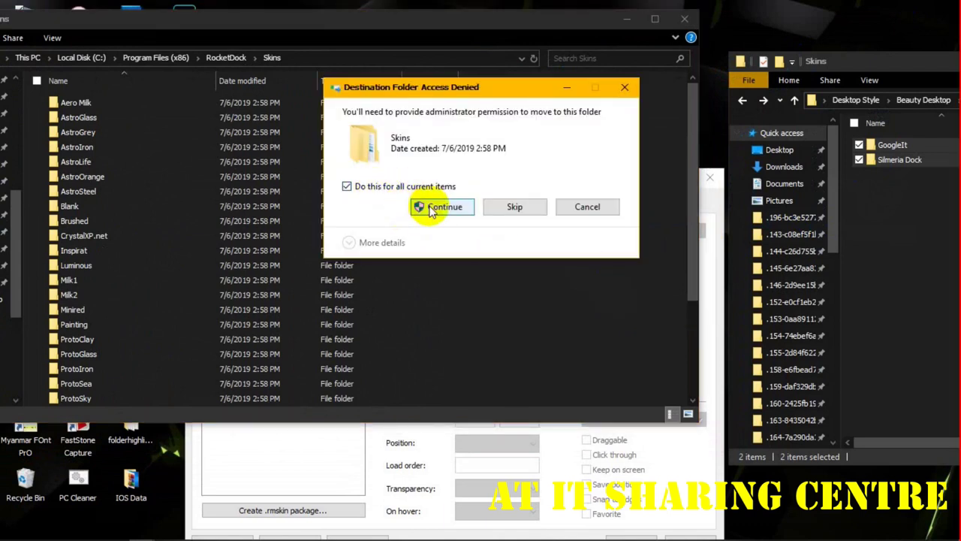
left_click(434, 207)
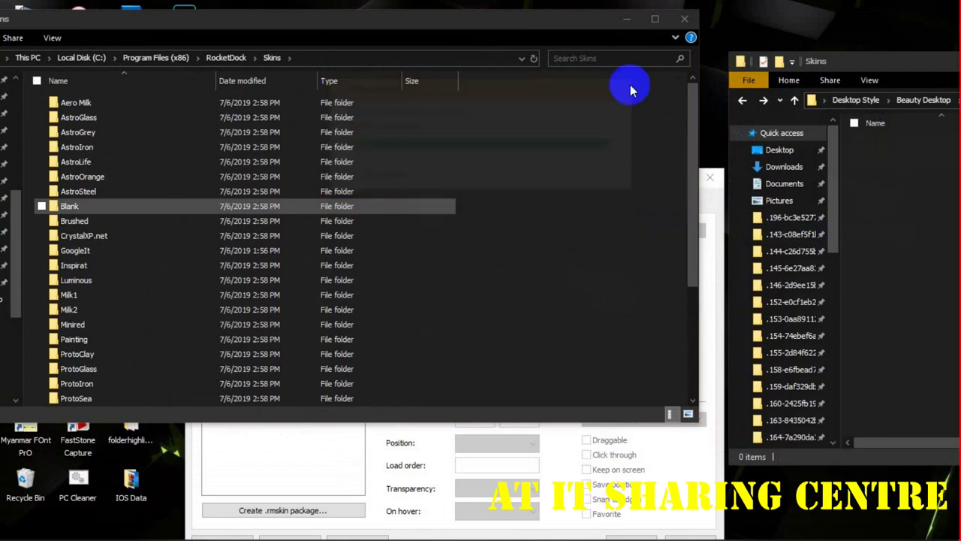
left_click_drag(869, 66, 886, 113)
double_click(883, 108)
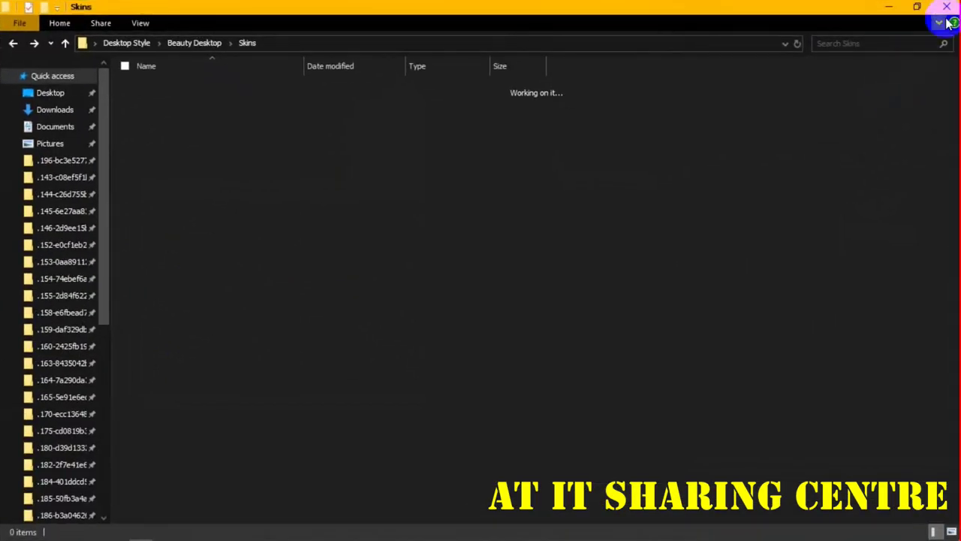
left_click(923, 9)
left_click(685, 21)
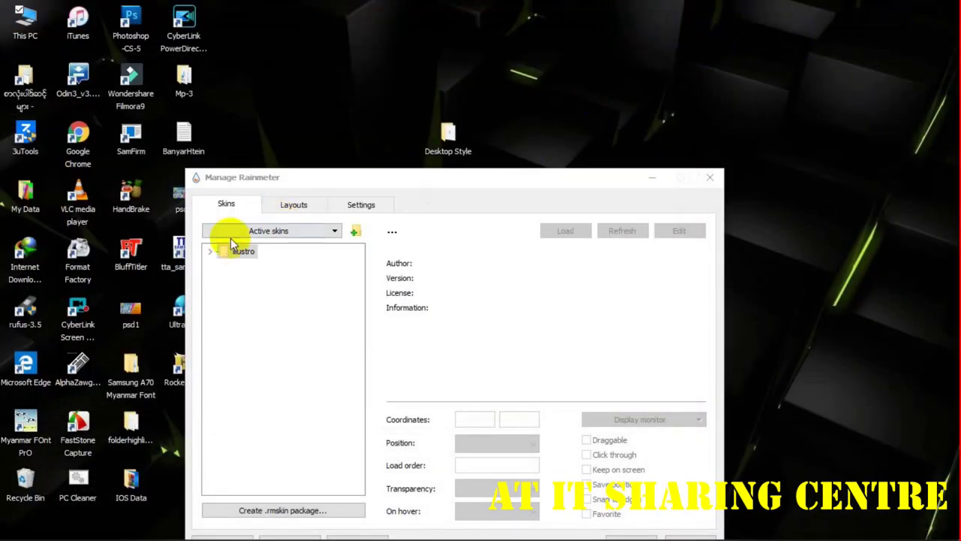
Step: Close Manage Rainmeter after checking its illustro skins folder, and refresh the desktop
left_click(211, 252)
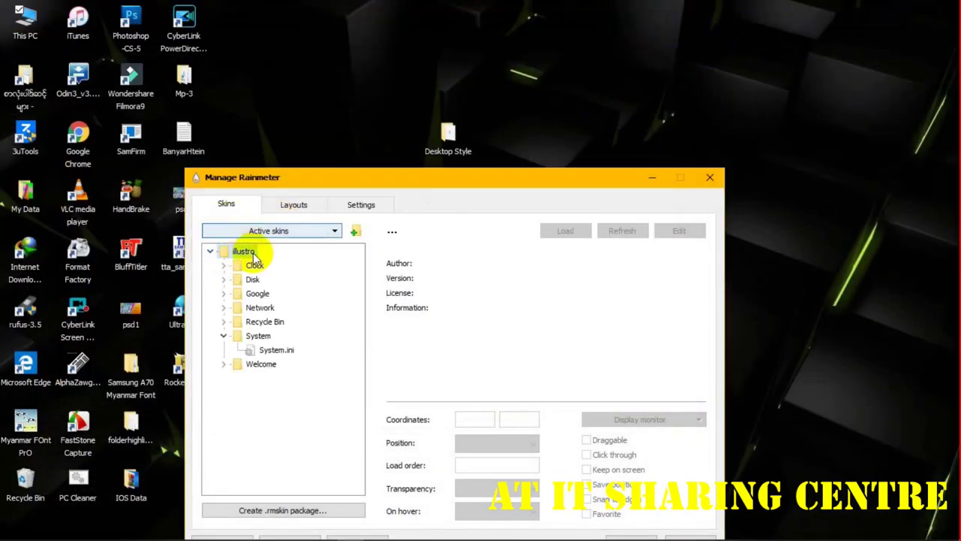
left_click(709, 177)
right_click(703, 174)
left_click(721, 215)
right_click(721, 216)
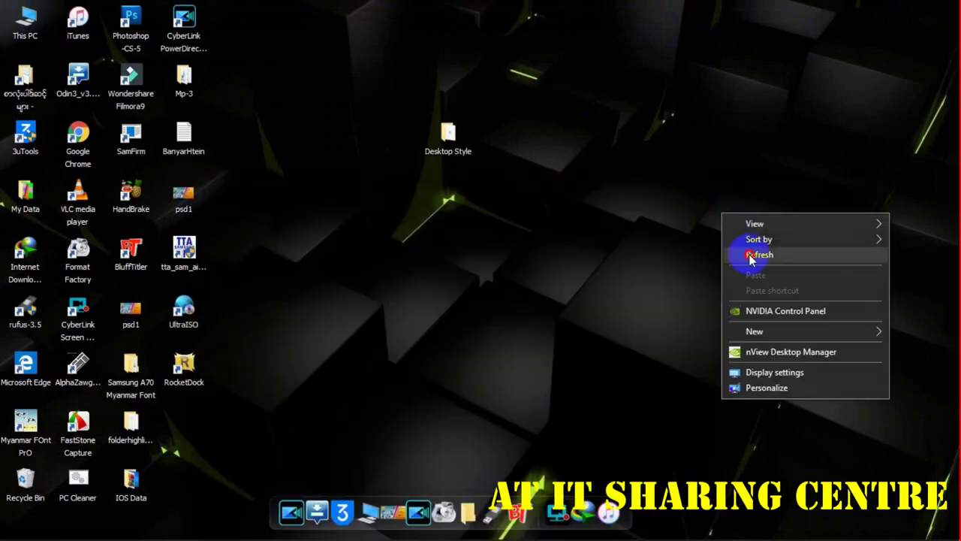
left_click(744, 252)
Step: Reopen Manage Rainmeter, check its saved layouts, and expand the illustro folder in the skins list
left_click(798, 530)
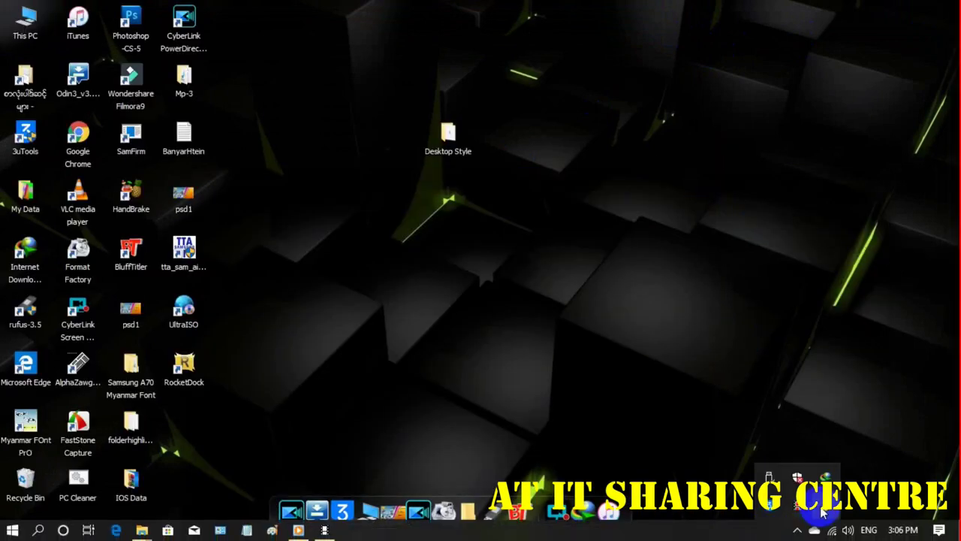
double_click(823, 511)
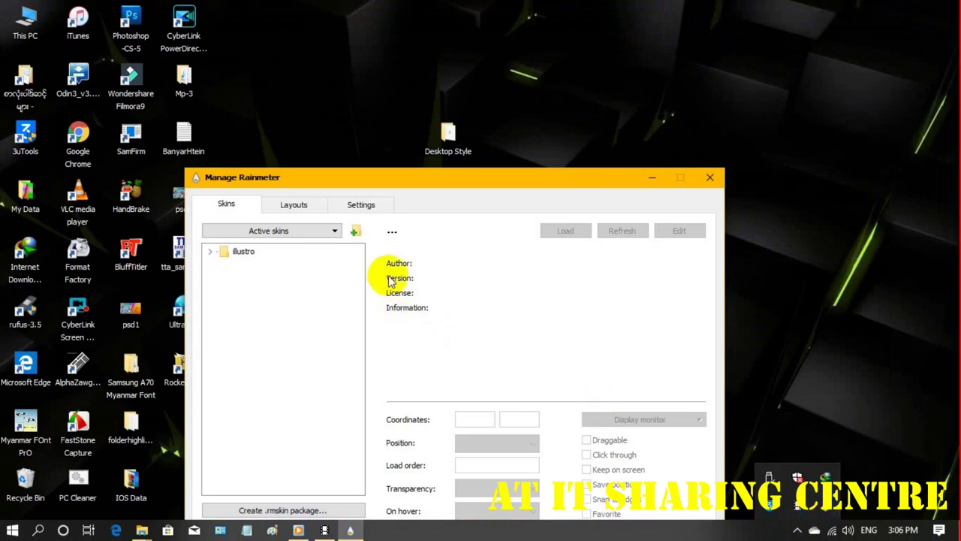
left_click(280, 210)
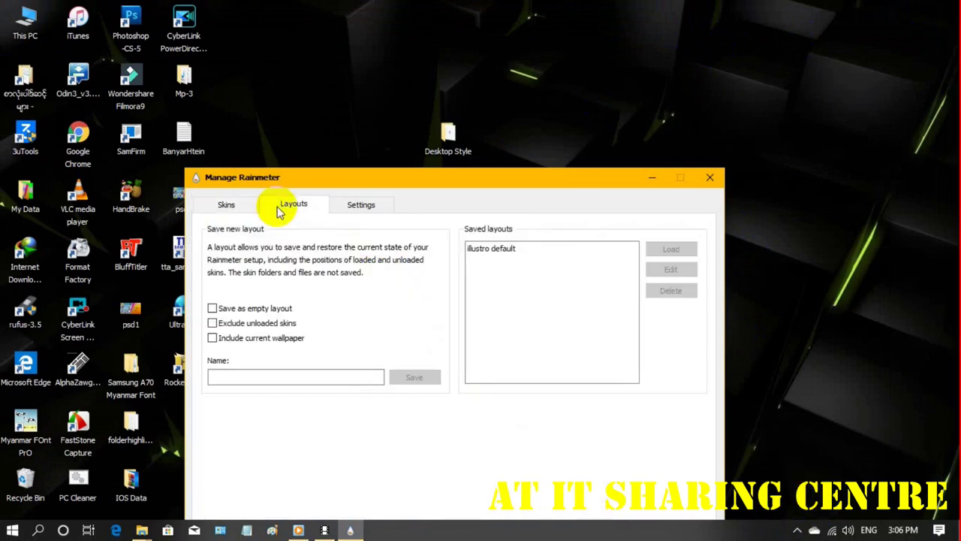
left_click(226, 202)
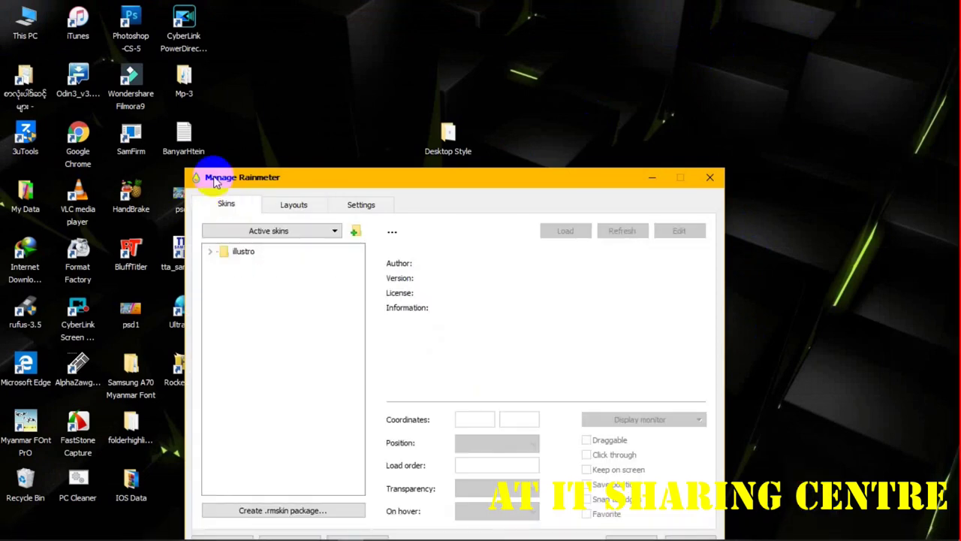
left_click(211, 252)
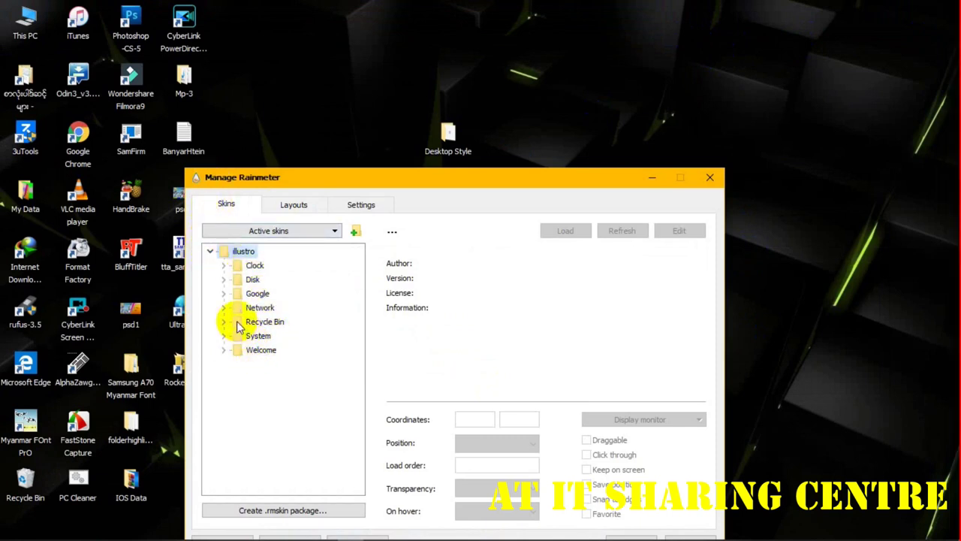
Step: Cancel the new skin package, move Manage Rainmeter fully into view, and refresh all skins
left_click(280, 515)
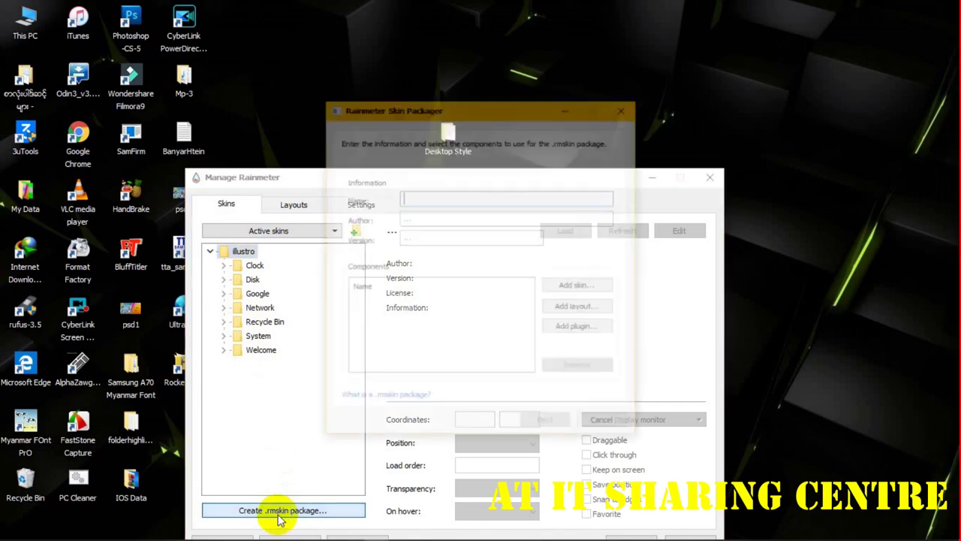
left_click(606, 424)
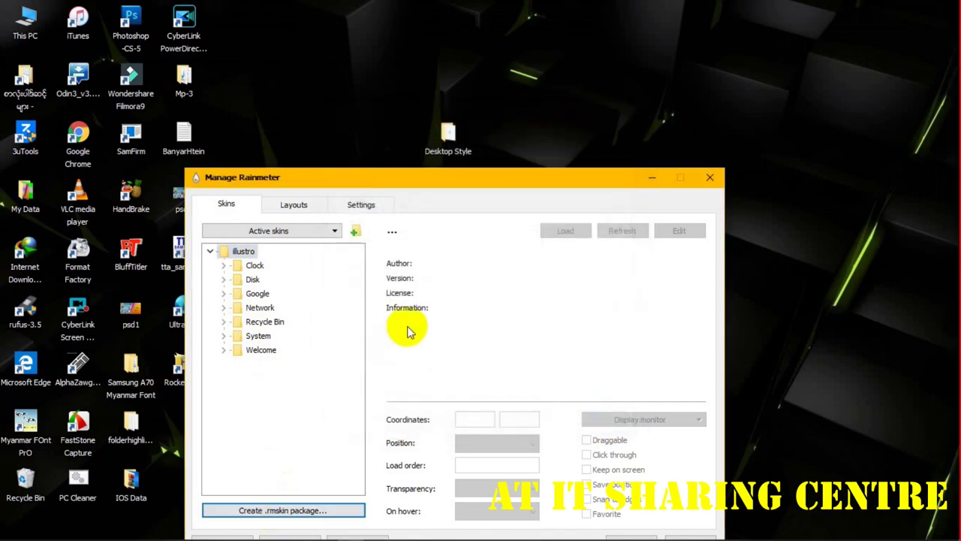
left_click_drag(590, 185, 626, 57)
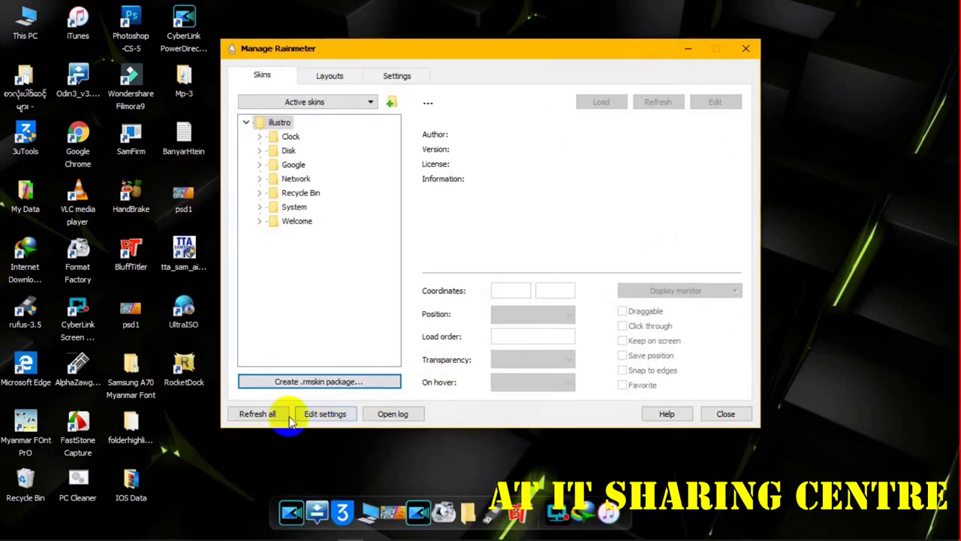
left_click(247, 419)
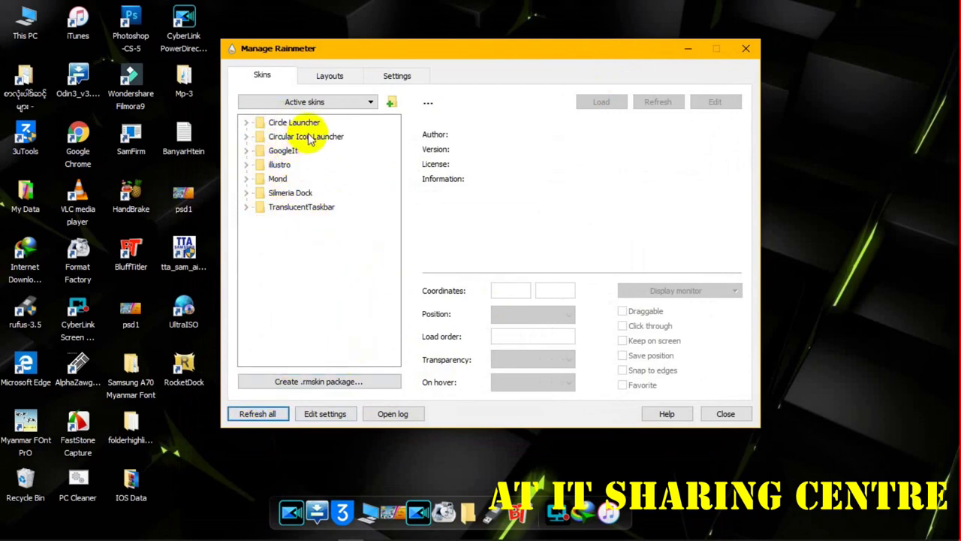
Step: Try the Change Paths.ini skin from Circle Launcher's #Setup folder, unload it, and collapse the Circle Launcher folder
left_click(244, 124)
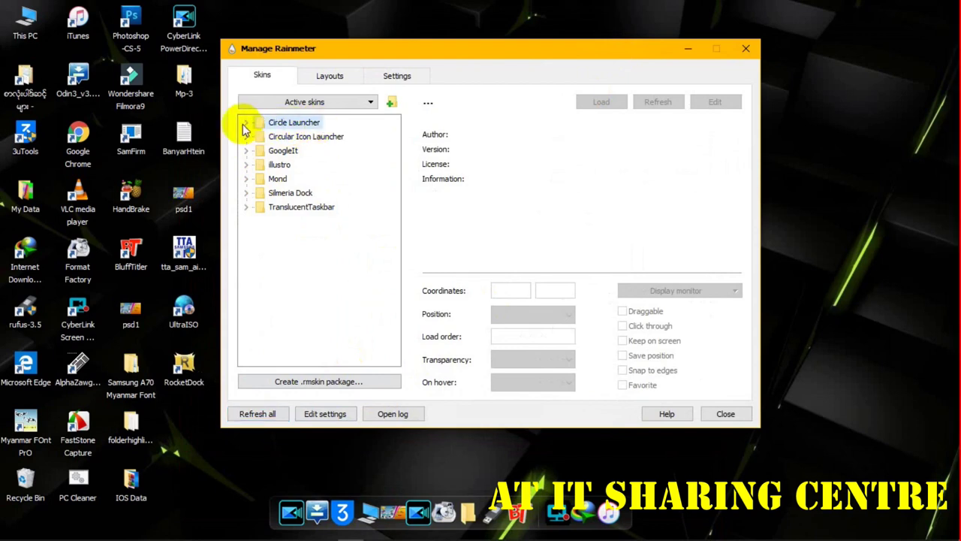
left_click(245, 124)
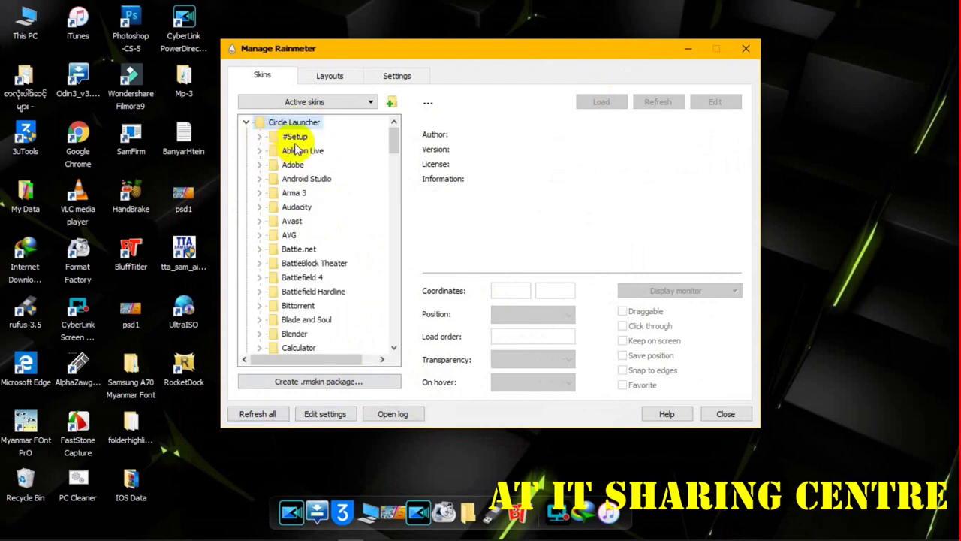
left_click(260, 138)
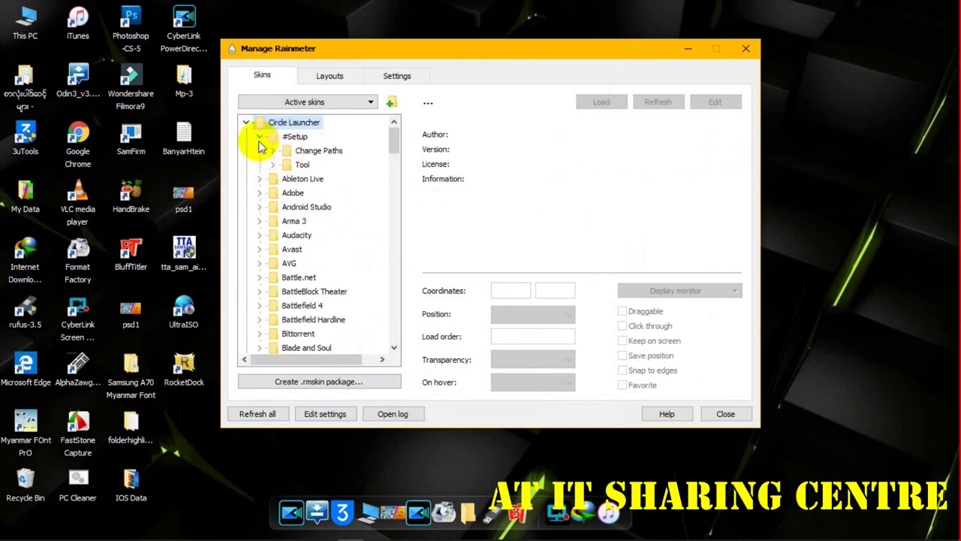
left_click(272, 151)
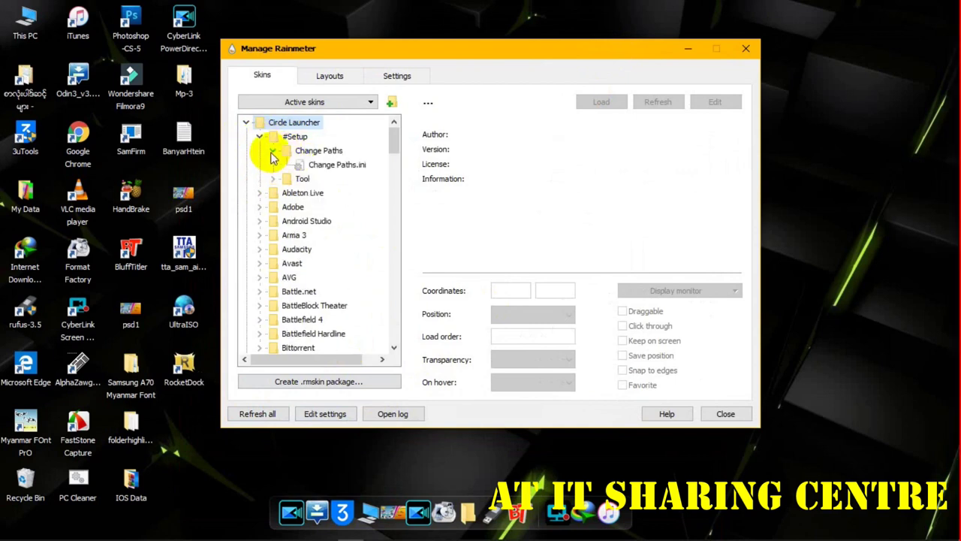
left_click(323, 165)
left_click(595, 106)
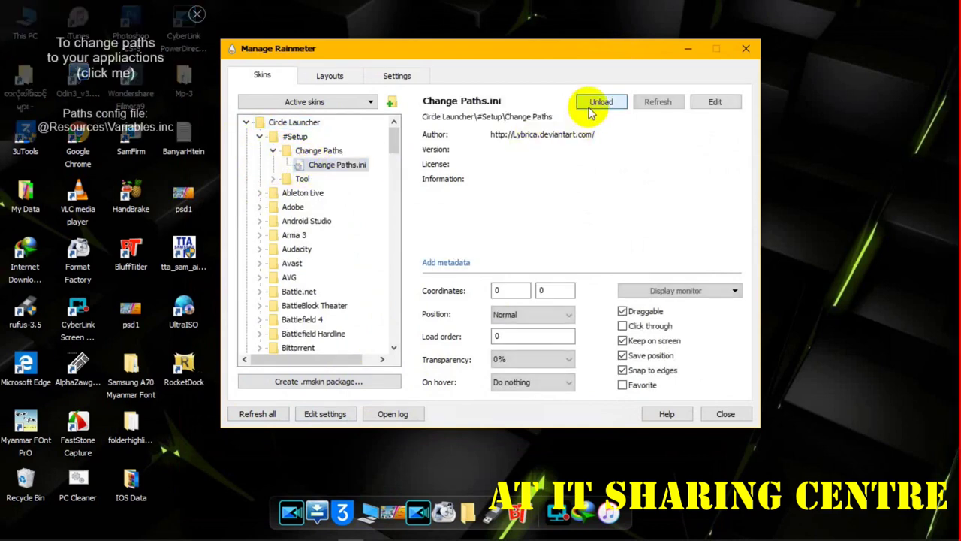
left_click(597, 106)
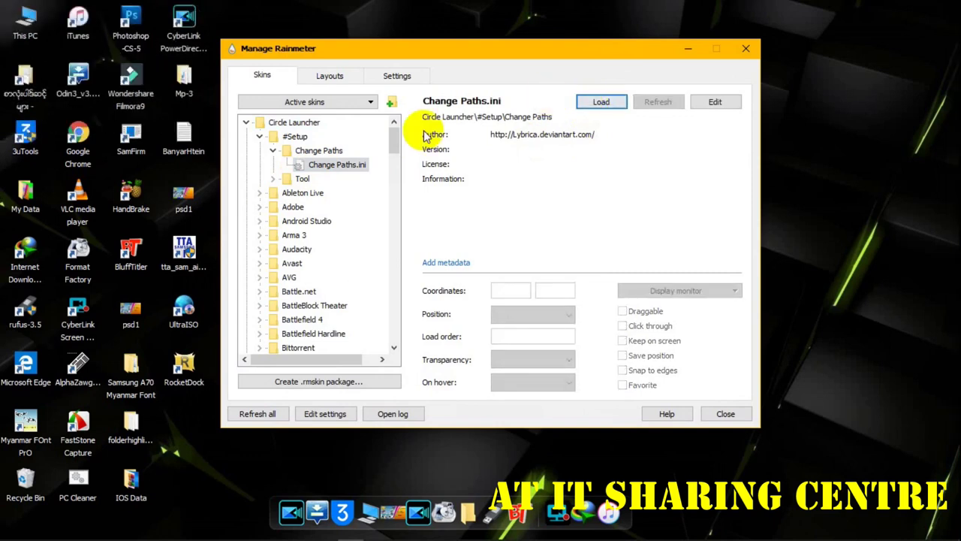
left_click(273, 151)
left_click(260, 137)
left_click(246, 123)
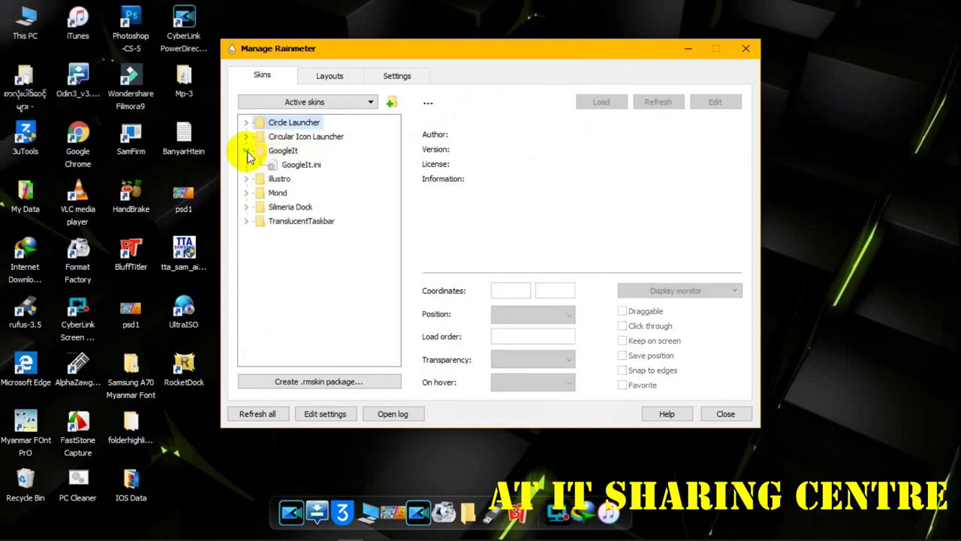
Step: Load the GoogleIt.ini skin and place its search bar at the top centre of the desktop, with Manage Rainmeter minimized
left_click(296, 165)
left_click(590, 107)
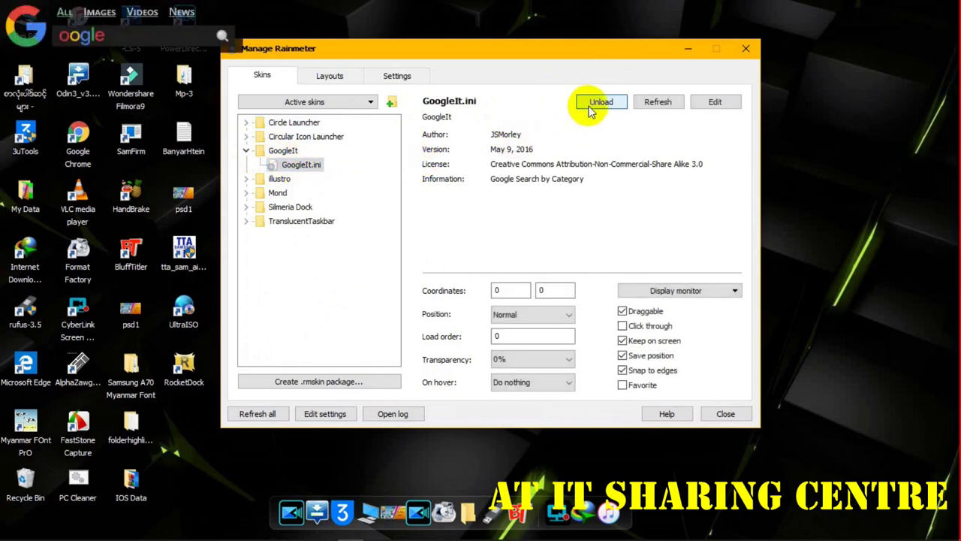
left_click_drag(104, 21, 546, 45)
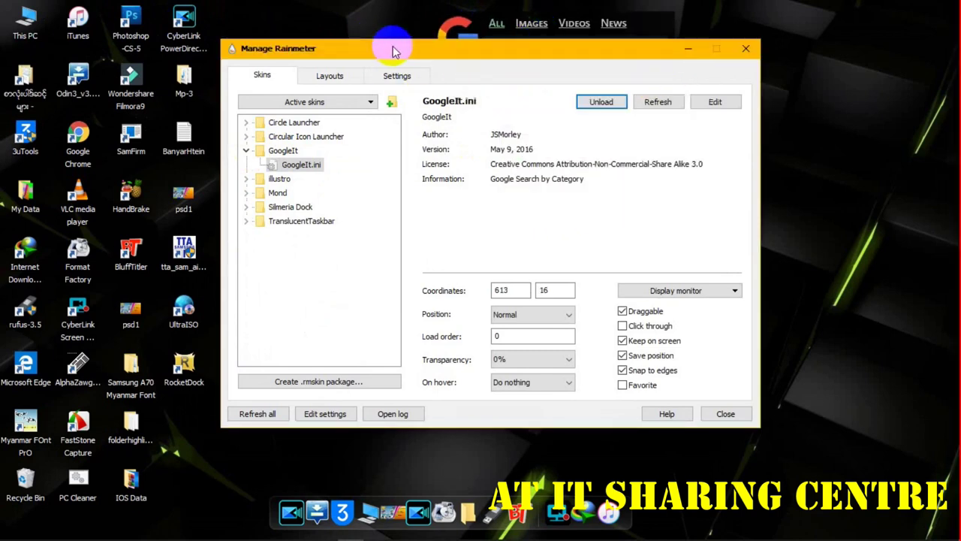
left_click(688, 50)
left_click_drag(503, 26, 425, 9)
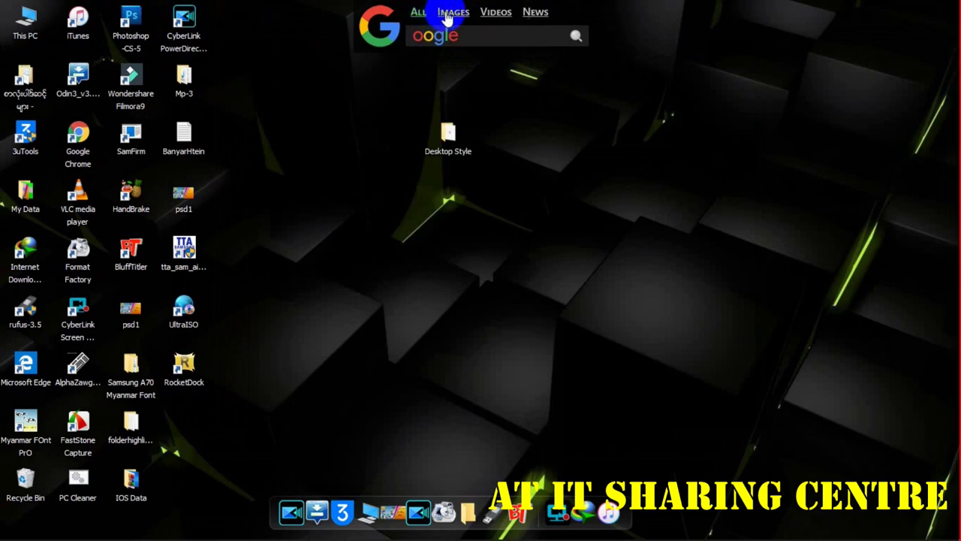
Step: Bring Manage Rainmeter back up and collapse the GoogleIt folder in the skins list
mouse_move(612, 530)
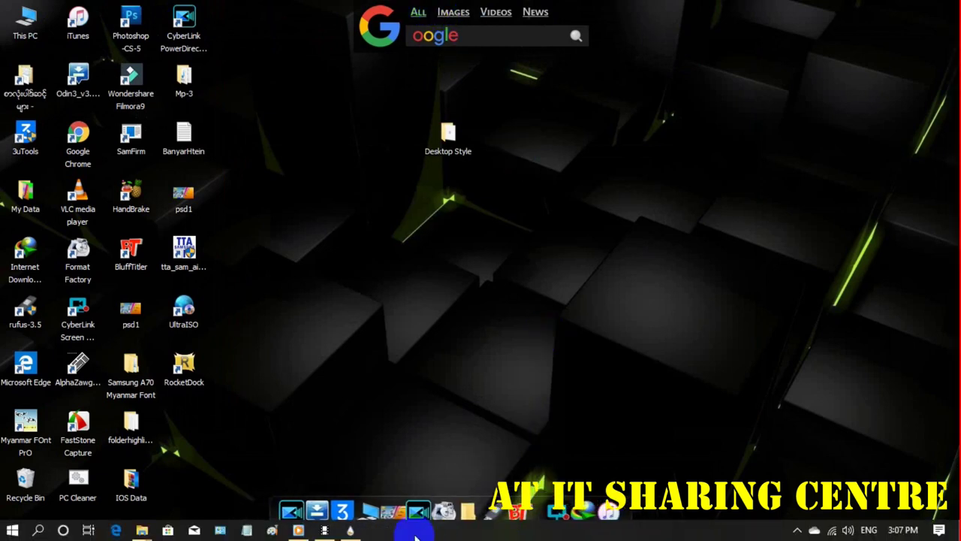
left_click(357, 532)
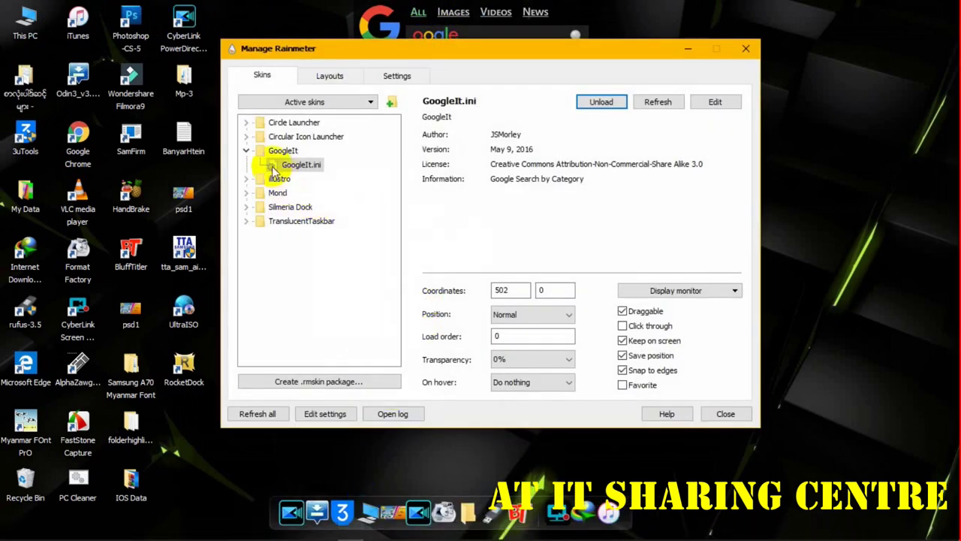
left_click(247, 150)
Step: Try the illustro Clock.ini skin on the desktop, unload it, and collapse the illustro folder
left_click(247, 164)
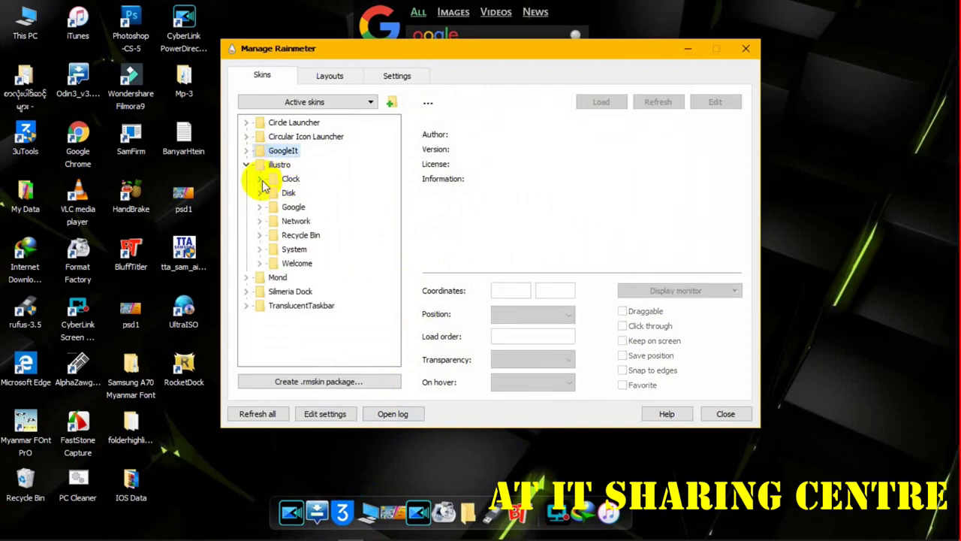
left_click(259, 179)
left_click(307, 192)
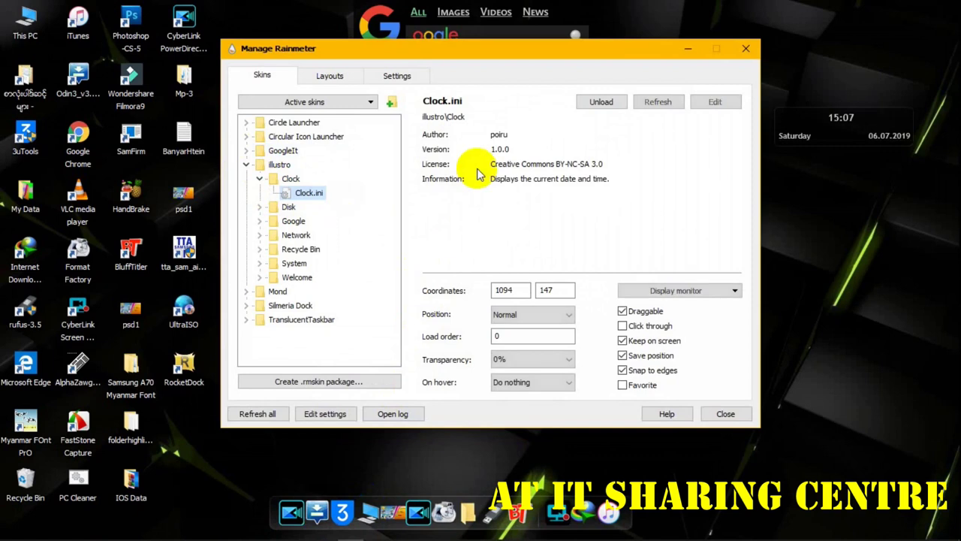
left_click(595, 103)
left_click(594, 105)
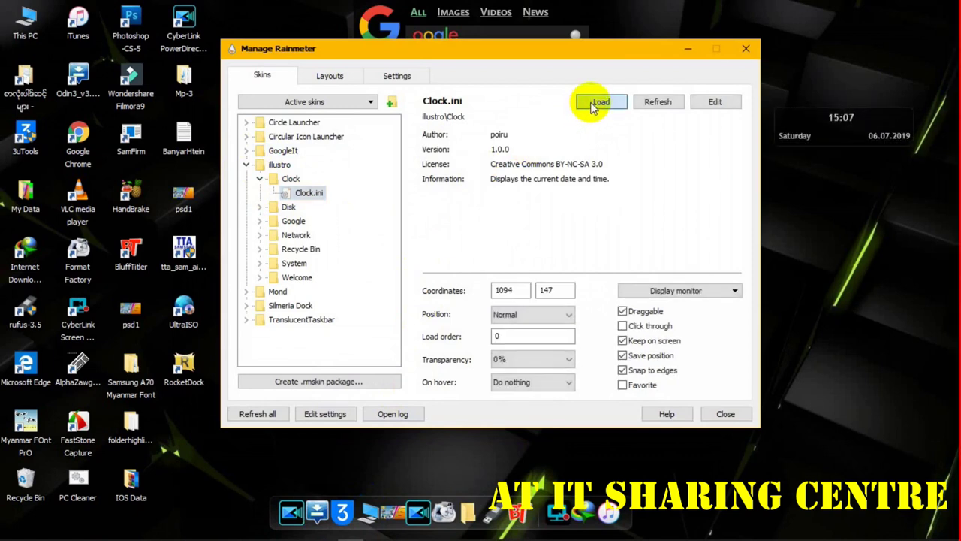
left_click(597, 103)
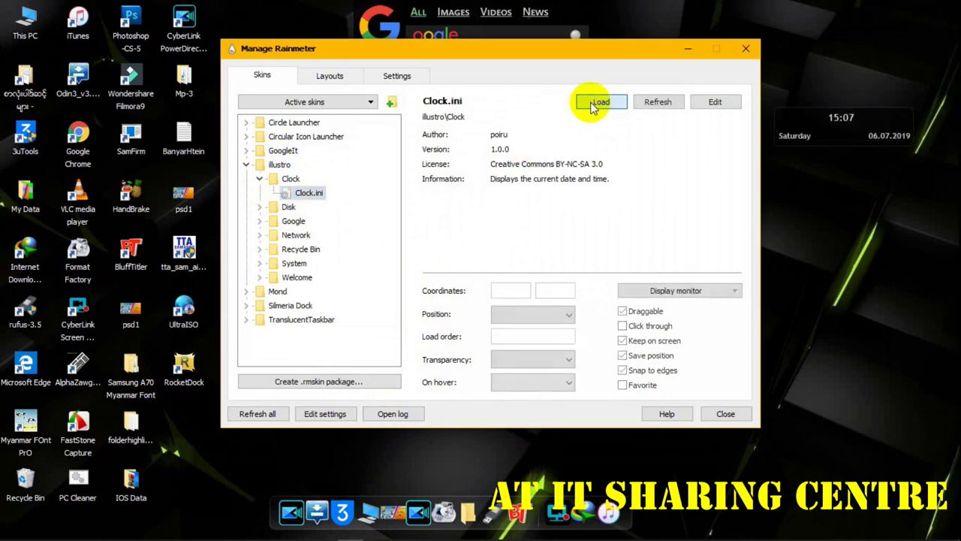
left_click(260, 179)
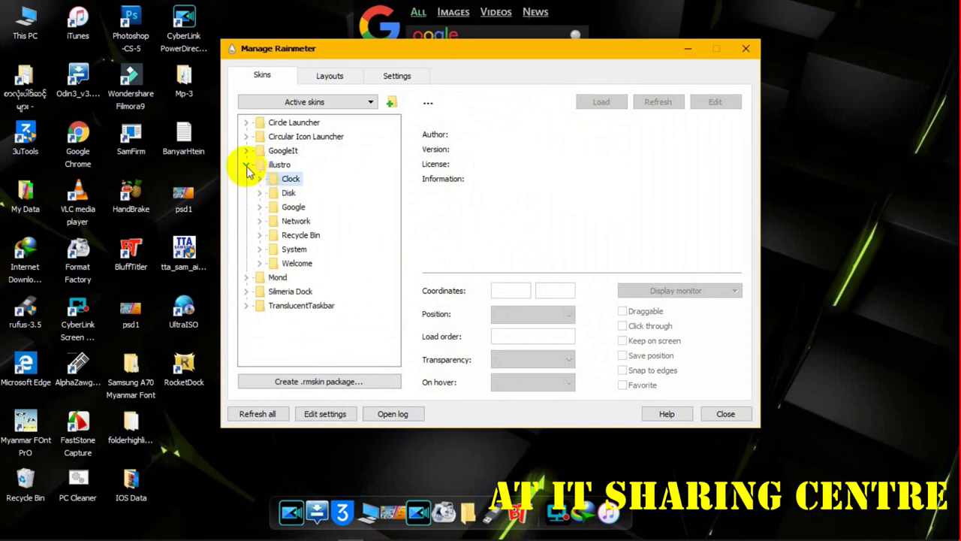
left_click(246, 165)
Step: Load the Mond Clock.ini skin and place it mid-desktop below the Desktop Style folder, with Manage Rainmeter minimized
left_click(247, 179)
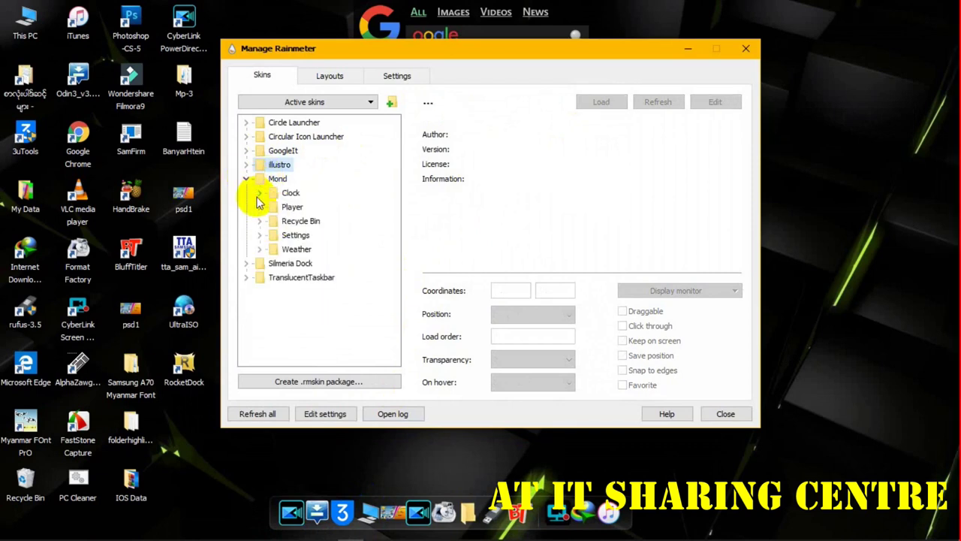
left_click(259, 193)
left_click(308, 207)
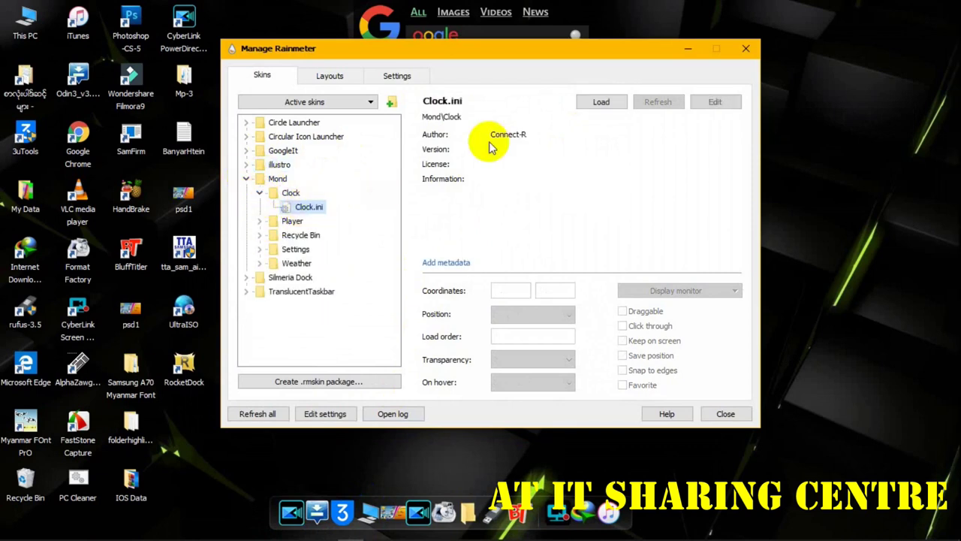
left_click(601, 103)
left_click_drag(485, 56, 481, 178)
left_click_drag(188, 12, 382, 85)
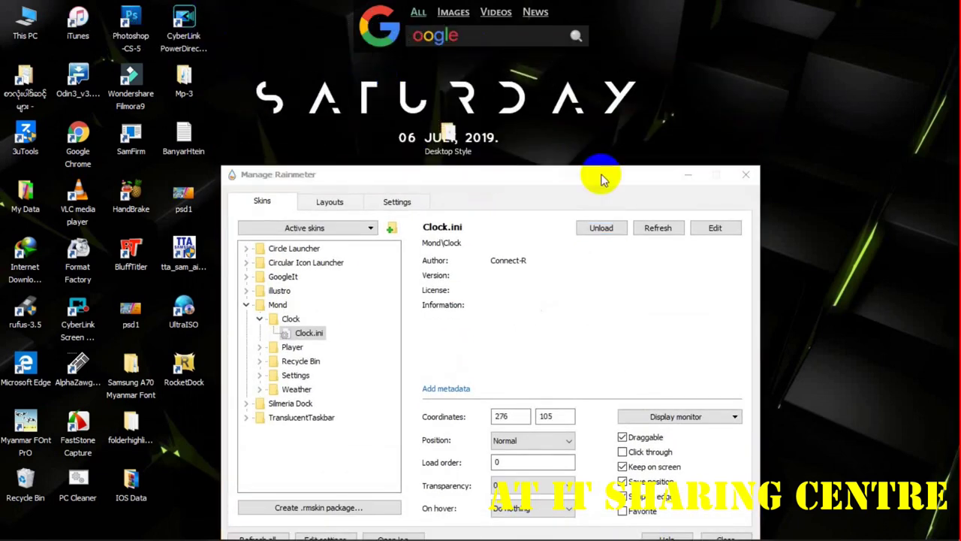
left_click(688, 174)
left_click_drag(386, 82, 399, 205)
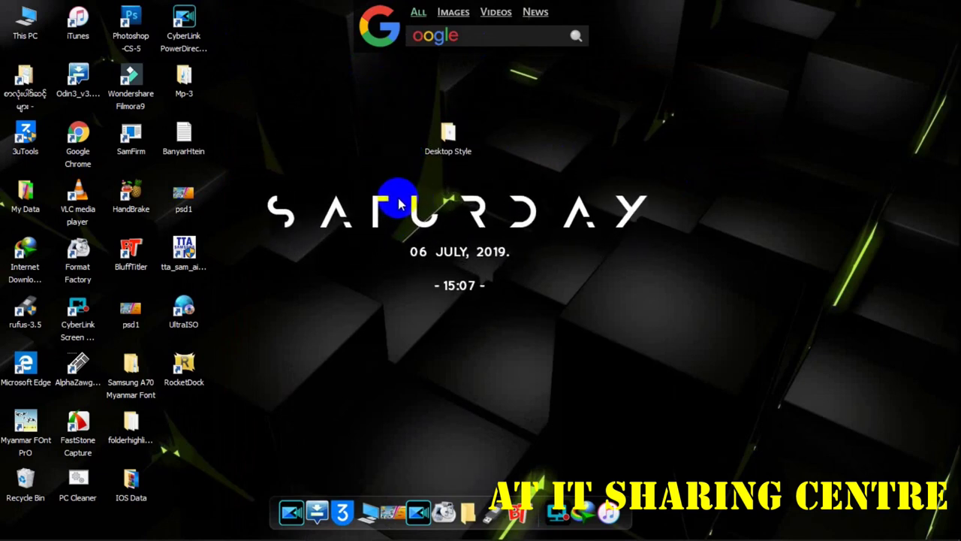
Step: Check the options available for the Mond clock skin and refresh the desktop
right_click(465, 289)
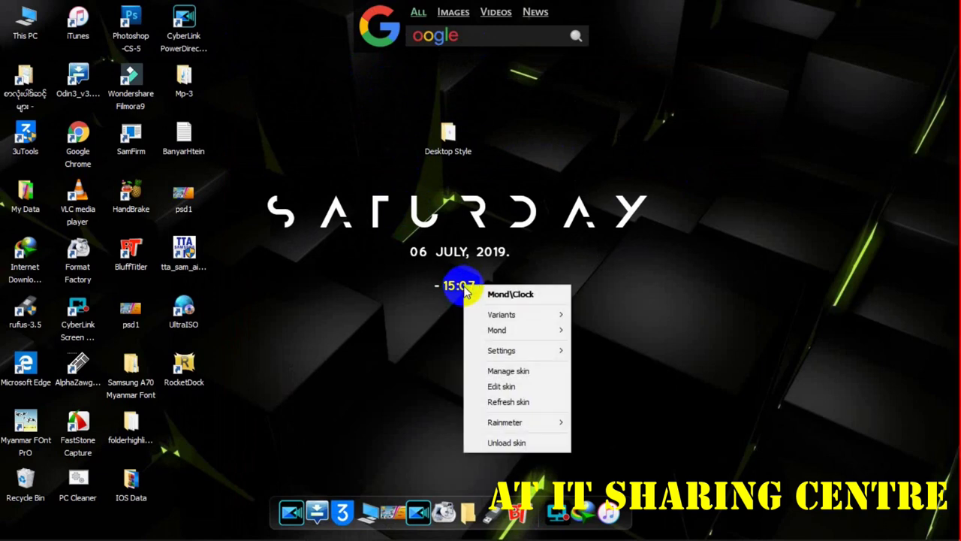
left_click(408, 316)
right_click(415, 314)
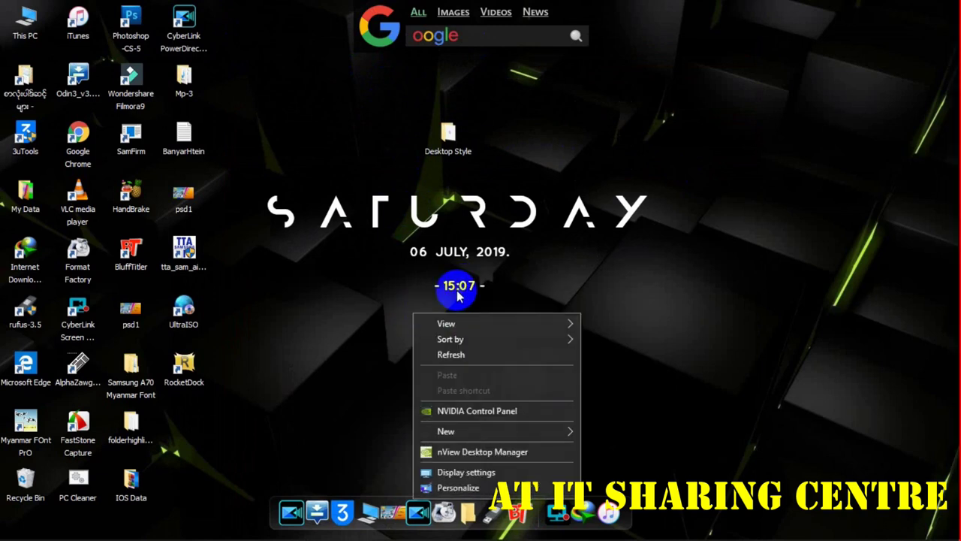
left_click(457, 359)
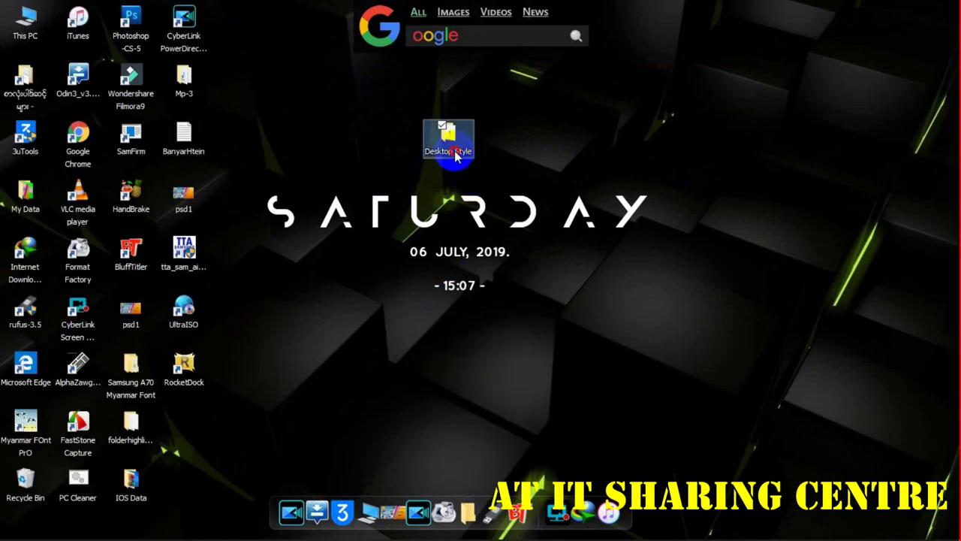
Step: Move the Desktop Style folder up under the Google search bar and raise the Mond clock slightly
left_click_drag(456, 112, 456, 109)
mouse_move(451, 208)
left_mouse_down()
mouse_move(461, 172)
mouse_move(447, 182)
mouse_move(455, 191)
left_mouse_up()
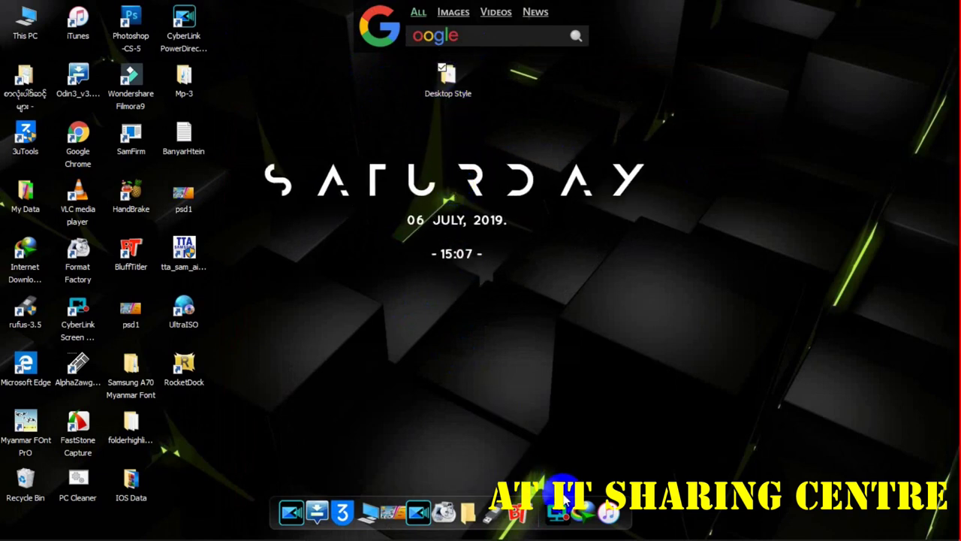
Step: Load the Mond Player.ini skin from Manage Rainmeter and place the player directly below the clock's time on the desktop
left_click(354, 531)
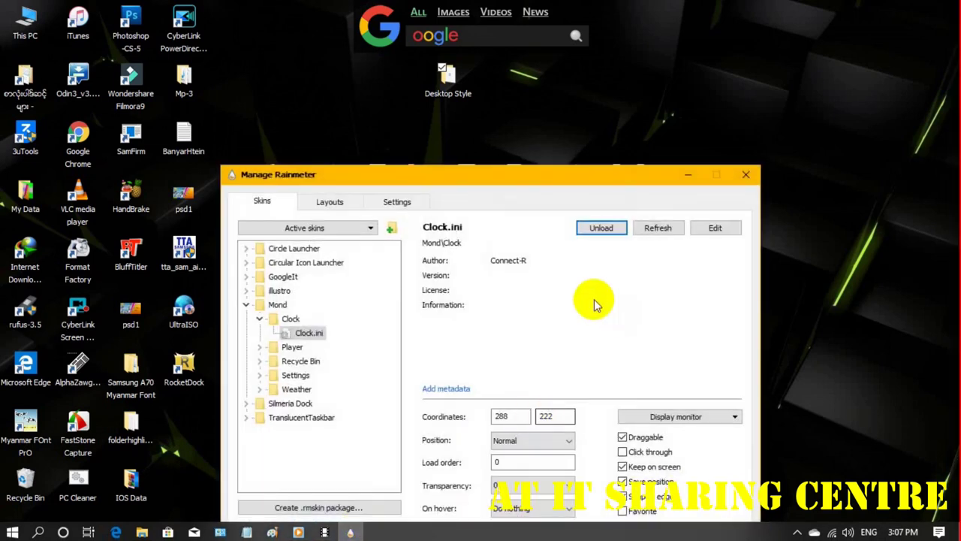
left_click(259, 319)
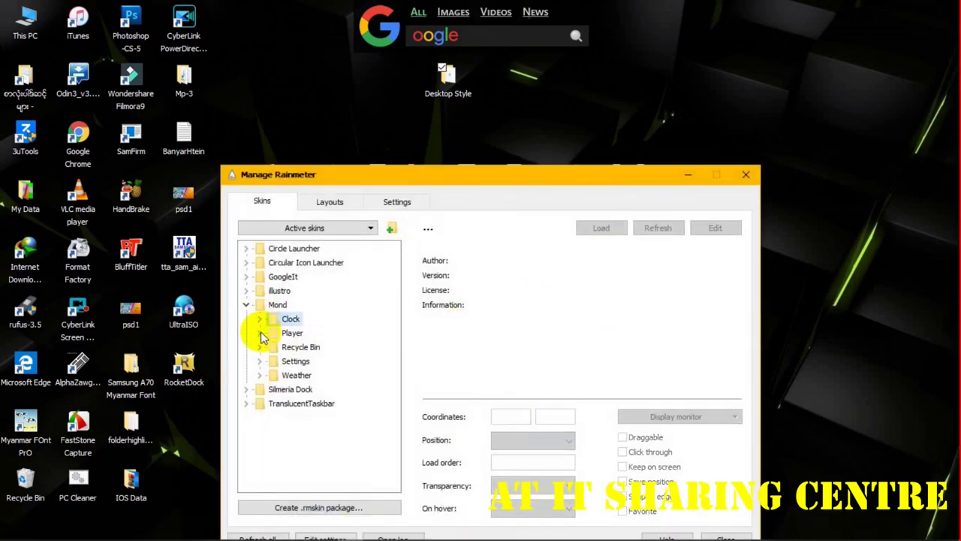
left_click(310, 347)
left_click(601, 230)
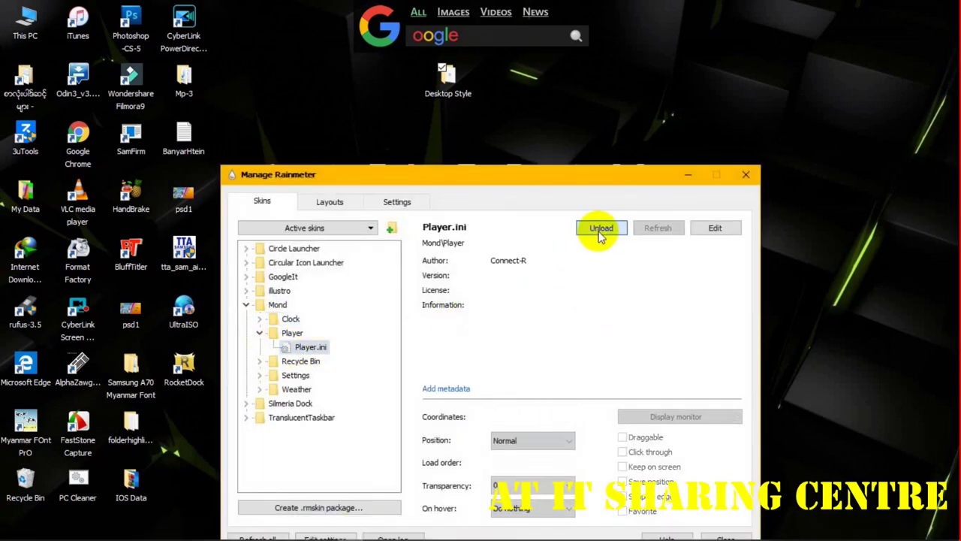
left_click_drag(252, 23, 549, 127)
left_click(635, 183)
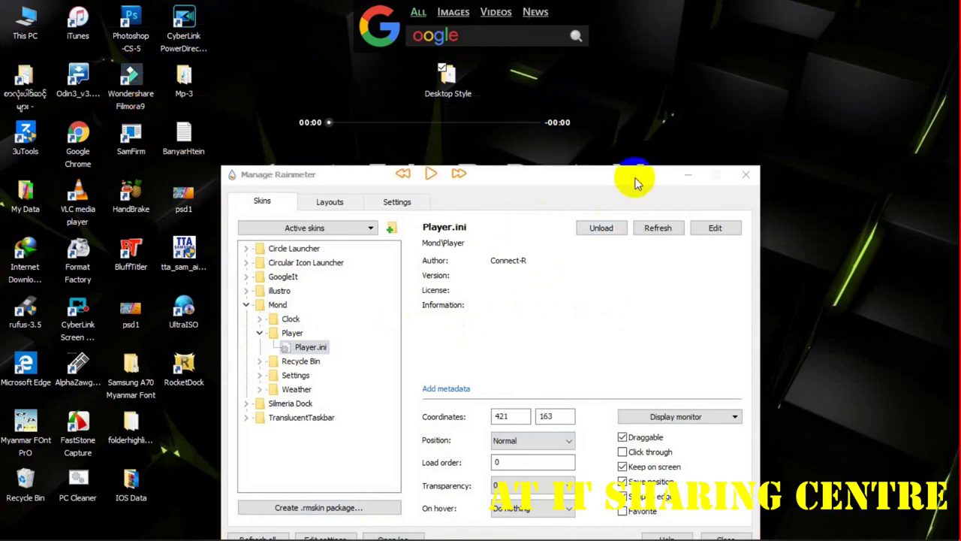
left_click(685, 176)
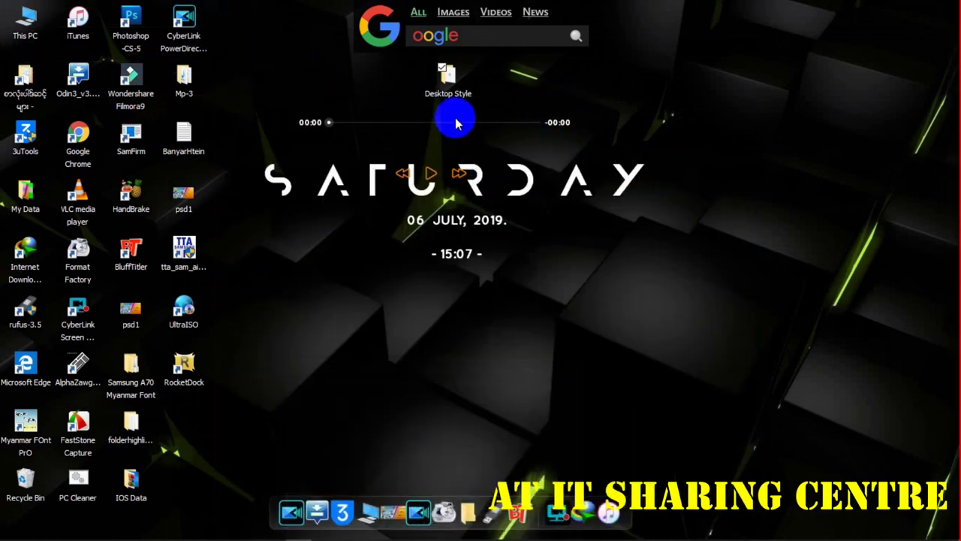
left_click_drag(460, 153, 482, 268)
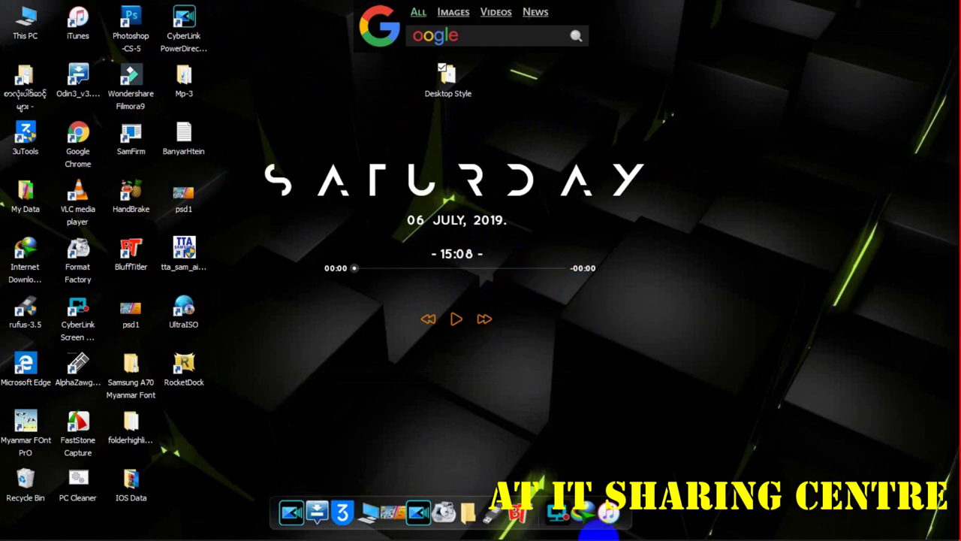
Step: Load Mond's Settings.ini skin from Manage Rainmeter to preview its settings panel and unload it again
left_click(353, 531)
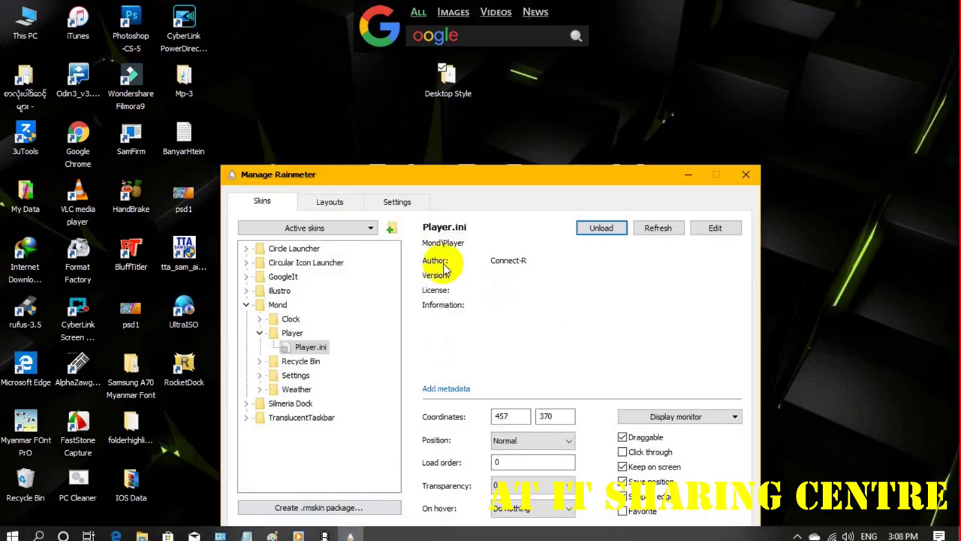
left_click(260, 334)
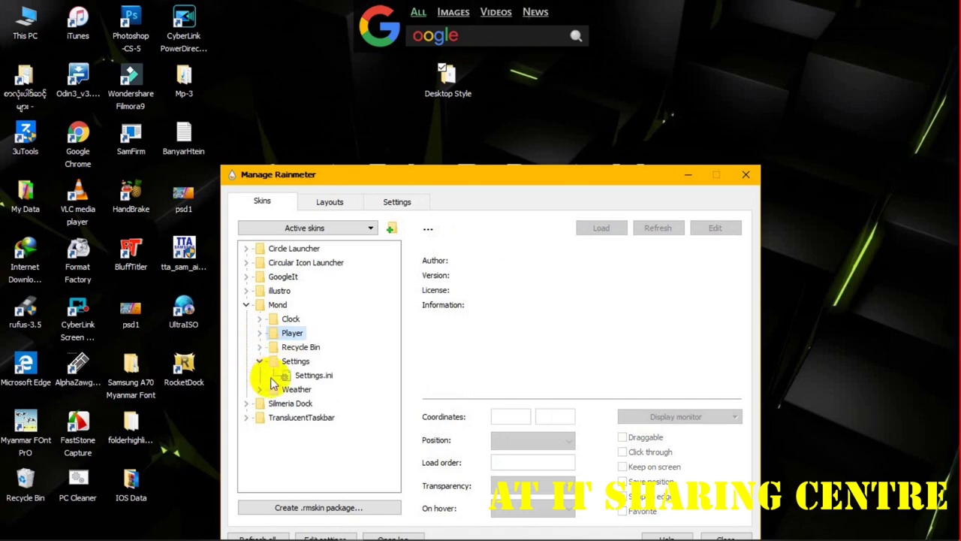
left_click(305, 376)
left_click(602, 229)
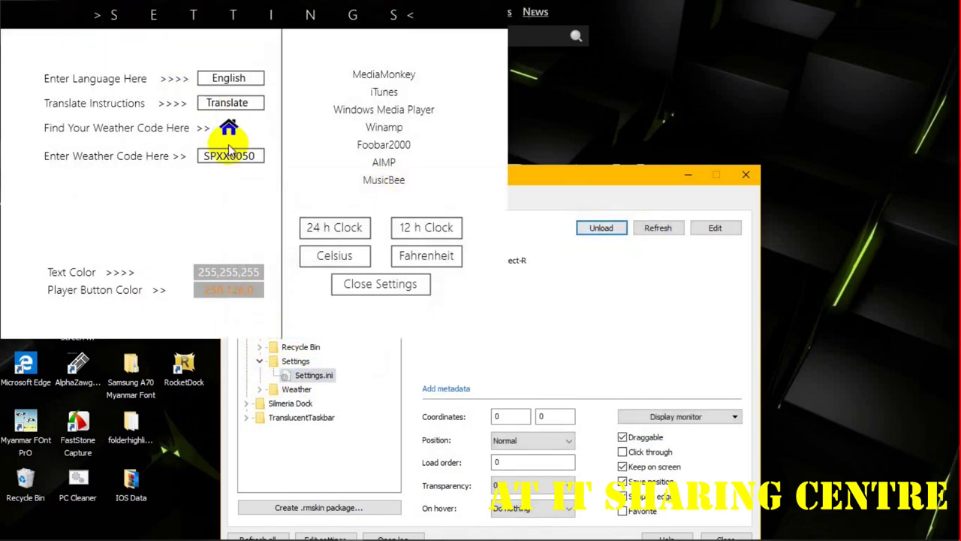
left_click(595, 225)
left_click(260, 362)
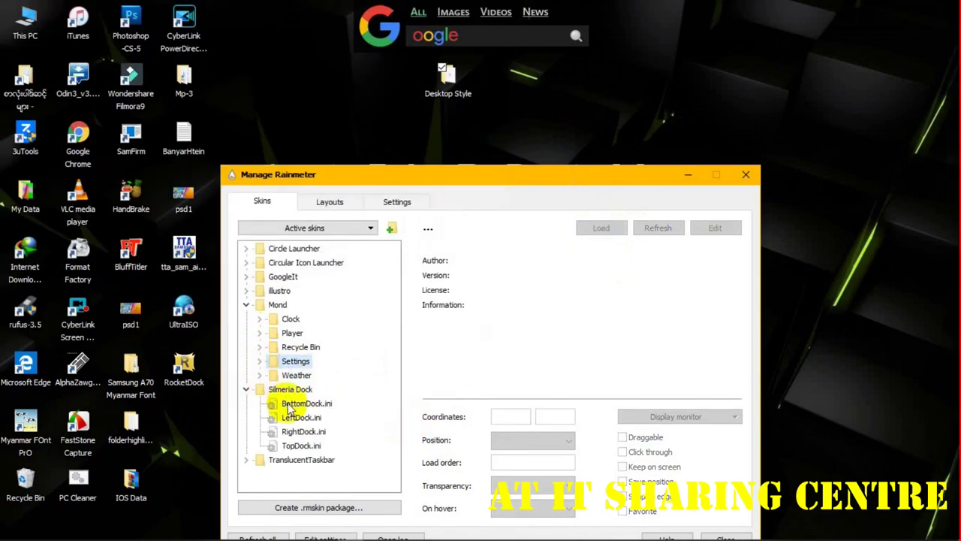
Step: Try out the Silmeria Dock BottomDock.ini skin, unload it and collapse its folder
left_click(288, 406)
left_click(602, 228)
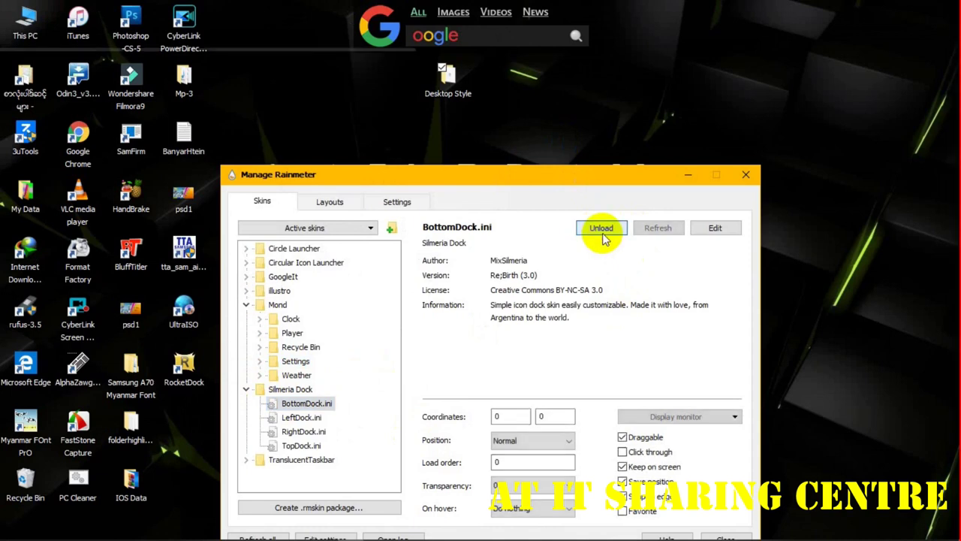
left_click(602, 228)
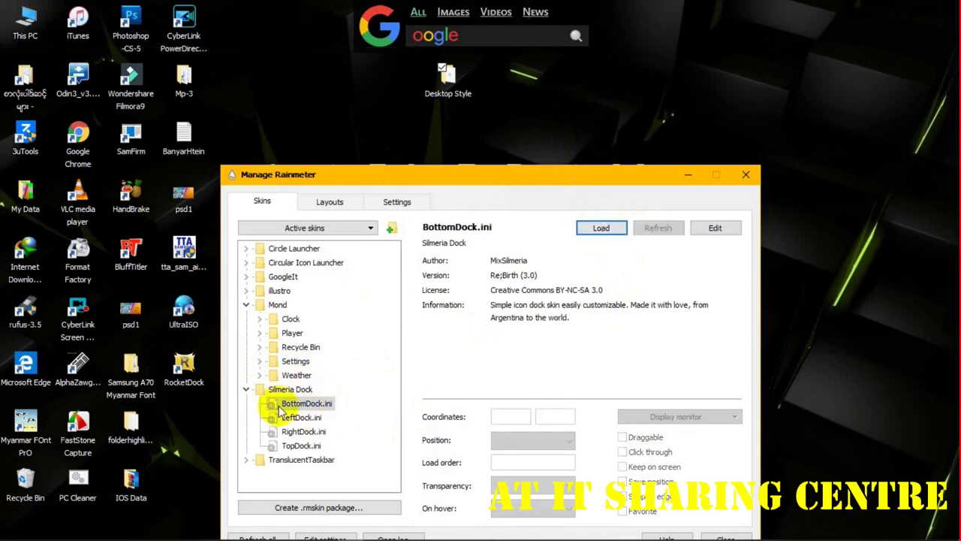
left_click(246, 391)
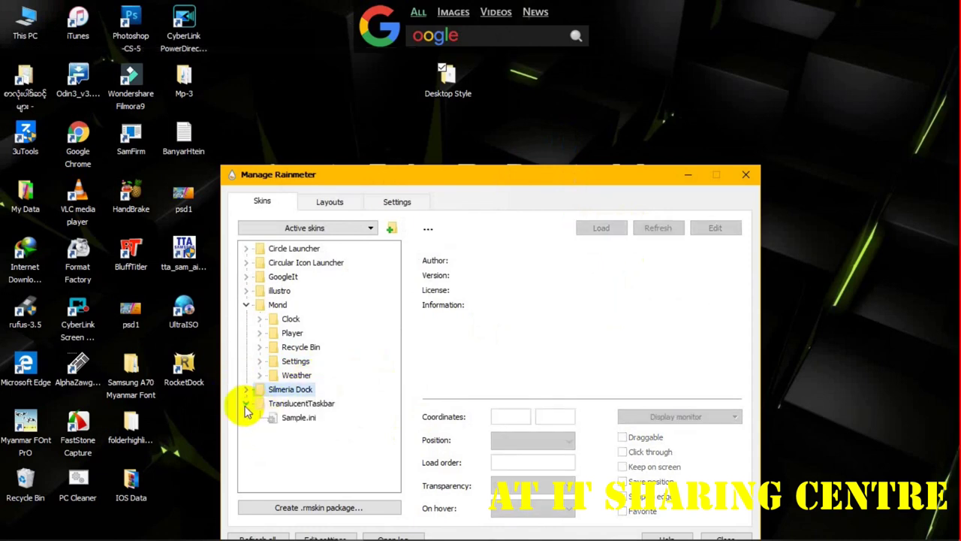
Step: Try out the TranslucentTaskbar Sample.ini skin and leave it unloaded
left_click(294, 418)
left_click(602, 228)
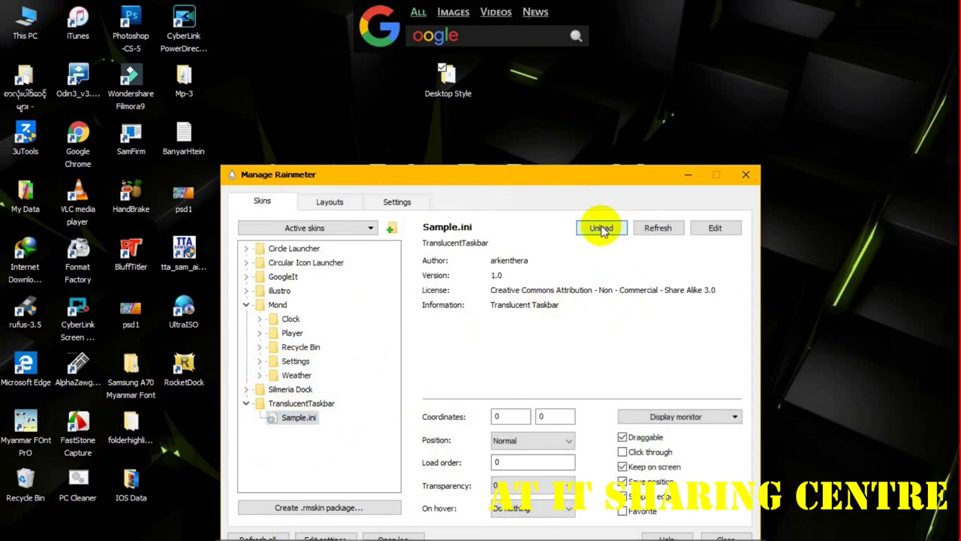
left_click(601, 228)
left_click(602, 228)
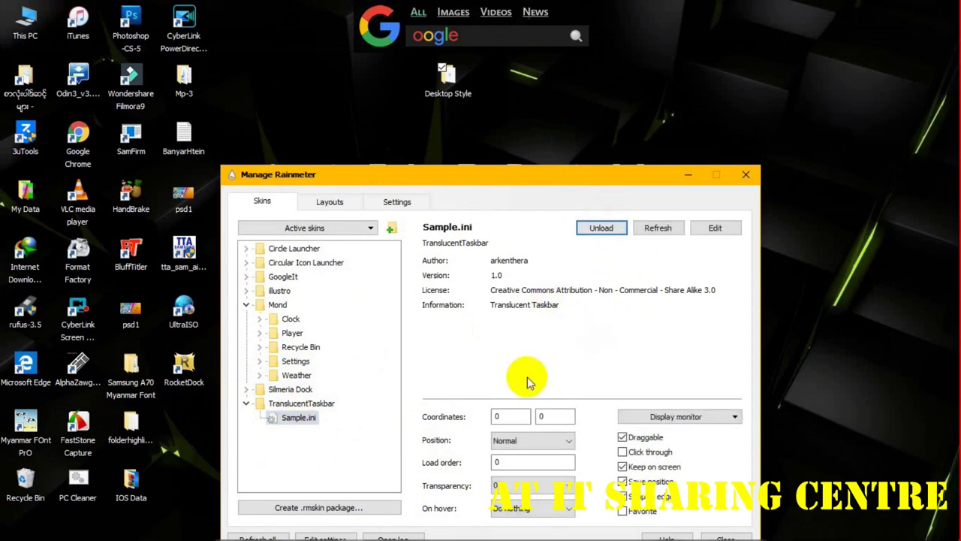
left_click(590, 227)
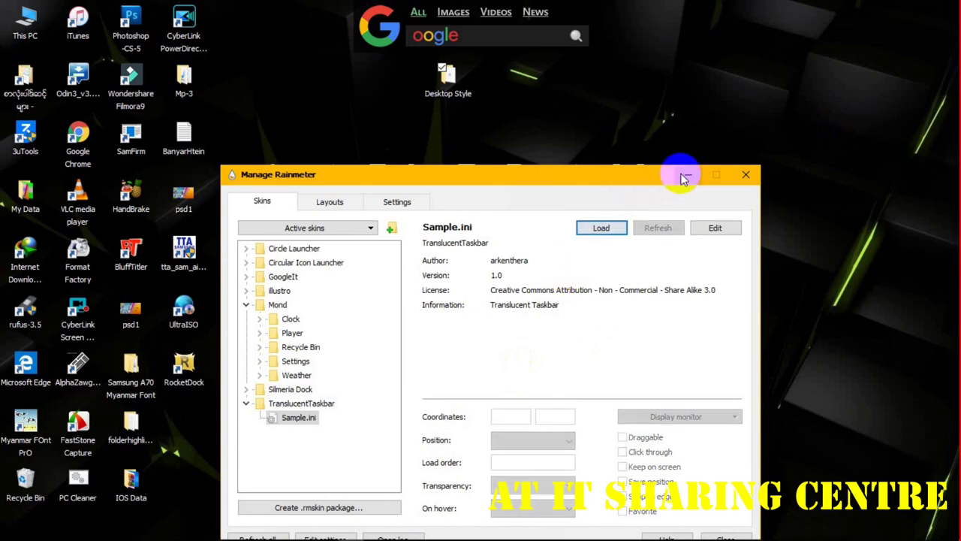
Step: Minimize Manage Rainmeter and refresh the desktop
left_click(685, 178)
right_click(685, 172)
left_click(706, 213)
right_click(713, 216)
left_click(739, 259)
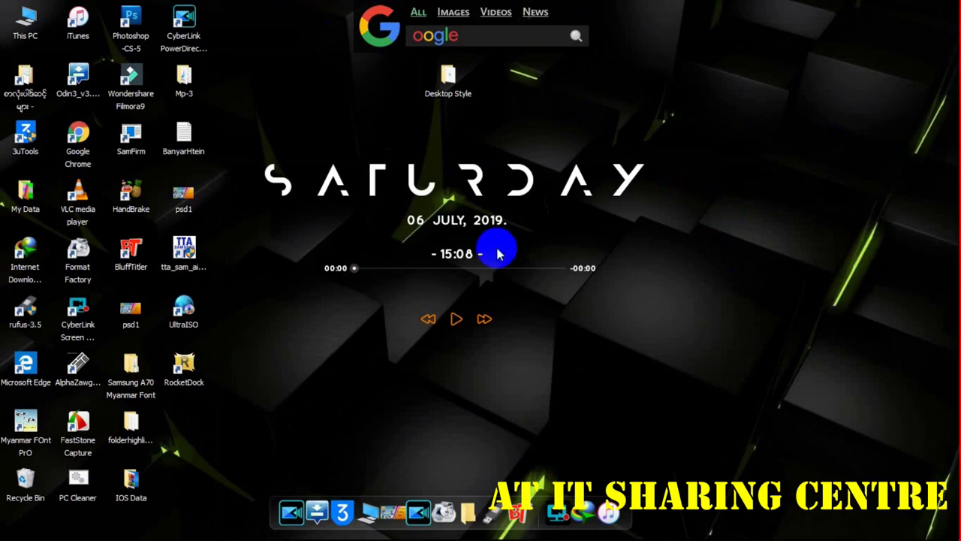
Step: Add the UltraISO, RocketDock, IOS Data, Recycle Bin and Myanmar FOnt PrO desktop icons to the dock
left_click(181, 318)
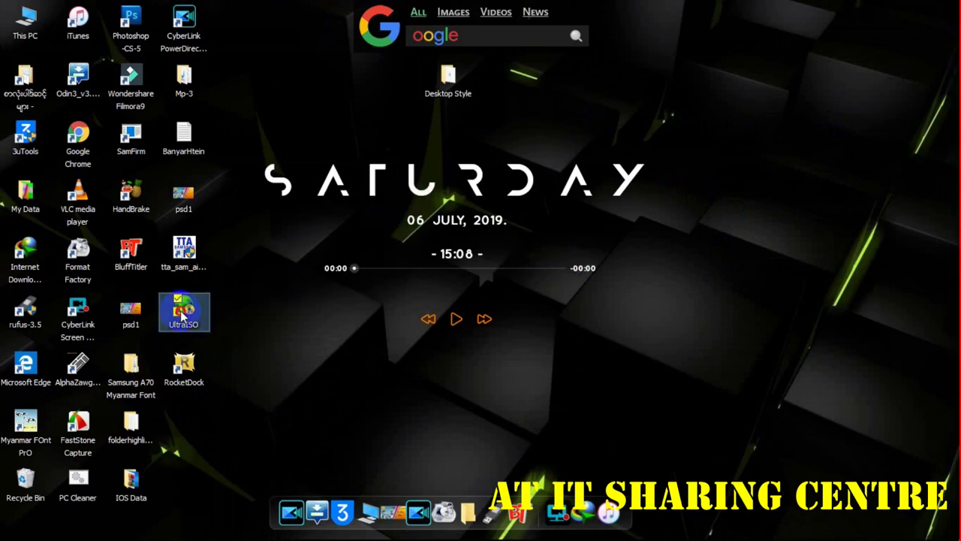
left_click_drag(317, 432, 346, 507)
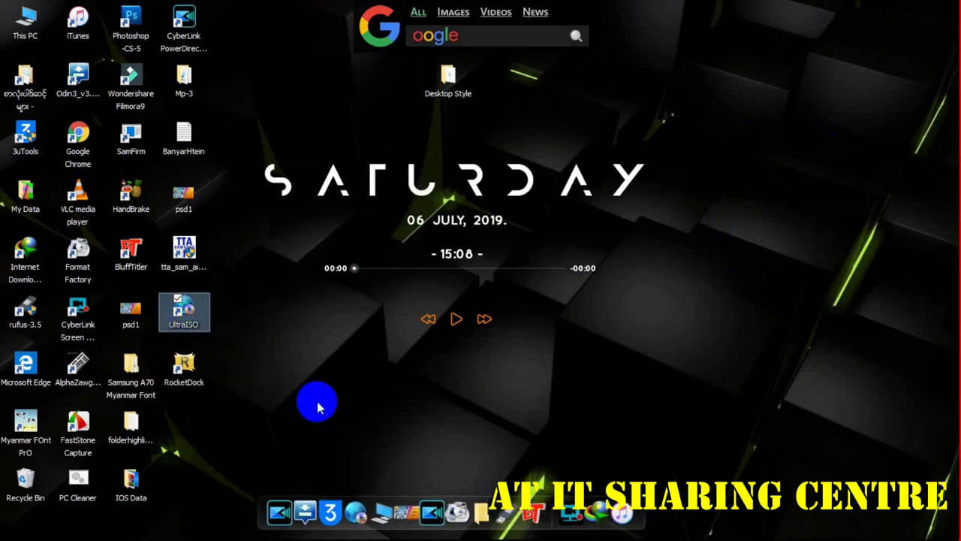
left_click_drag(181, 385, 442, 515)
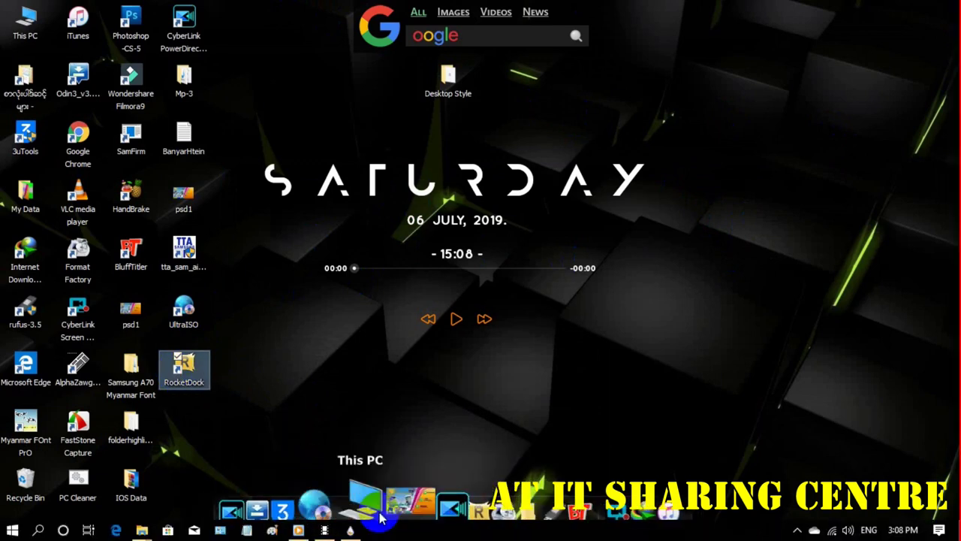
left_click_drag(128, 488, 253, 516)
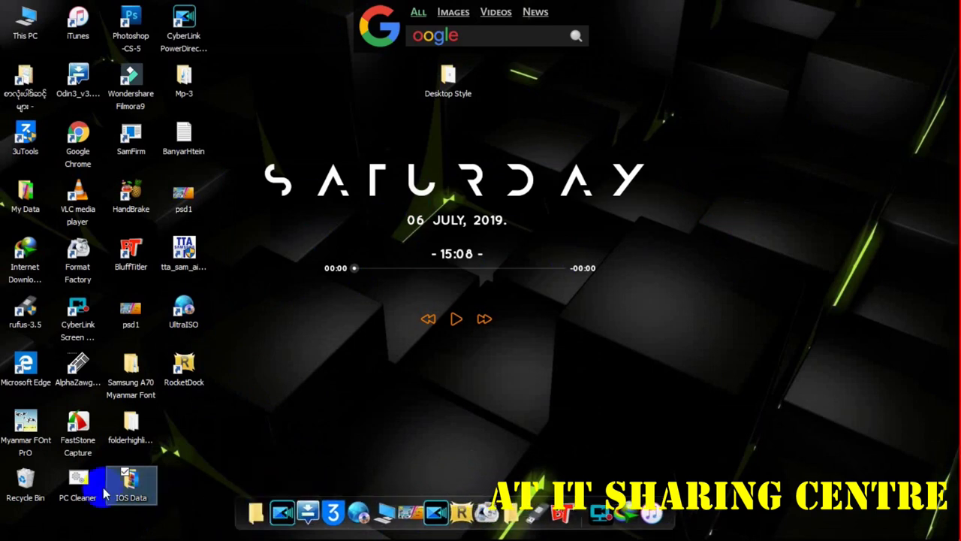
left_click_drag(26, 479, 254, 508)
left_click_drag(26, 428, 336, 508)
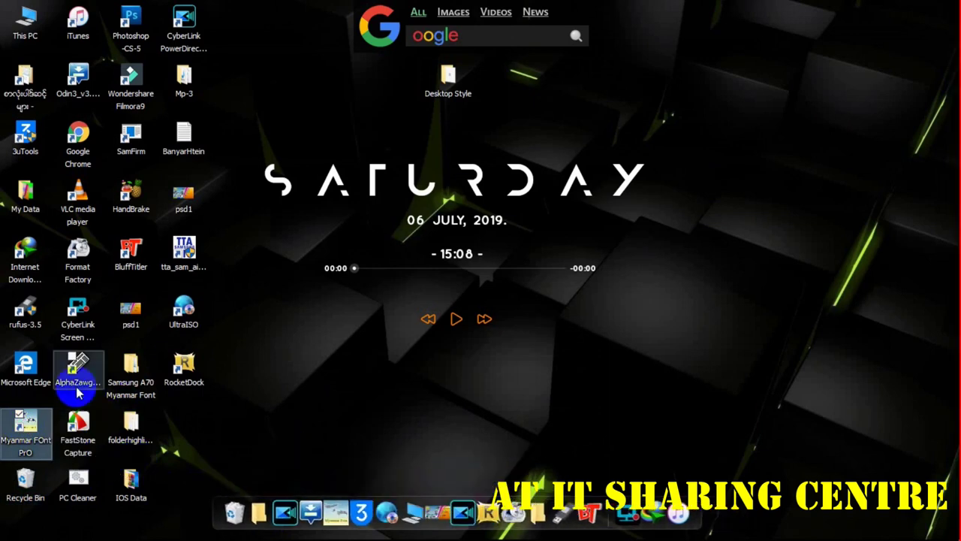
Step: Add AlphaZawgyiUnicodeSystem, tta_sam_aio_font_free, Google Chrome, 3uTools, rufus-3.5 and Photoshop -CS-5 from the desktop to the dock
left_click_drag(75, 368, 531, 513)
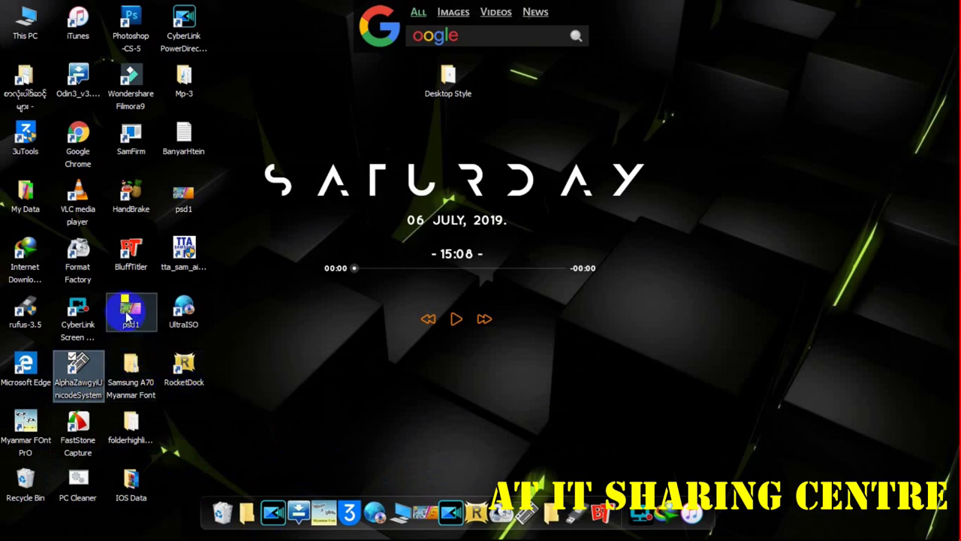
left_click_drag(184, 252, 466, 511)
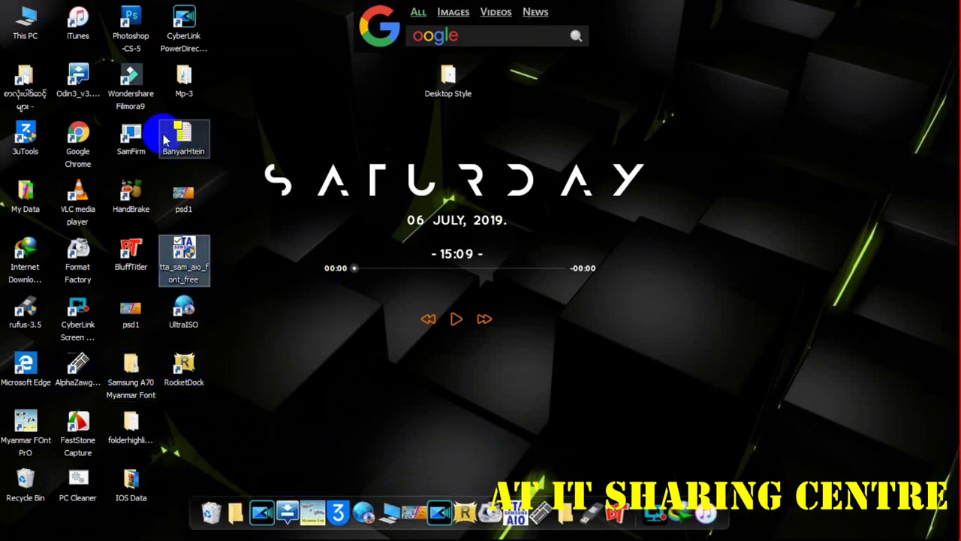
left_click_drag(79, 134, 631, 515)
left_click_drag(24, 139, 643, 515)
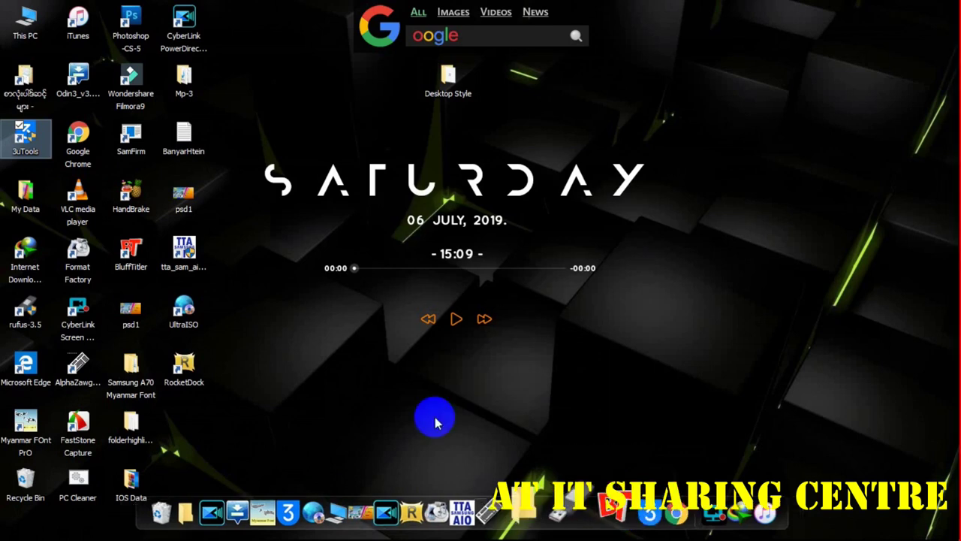
left_click_drag(25, 312, 648, 516)
left_click_drag(131, 26, 485, 504)
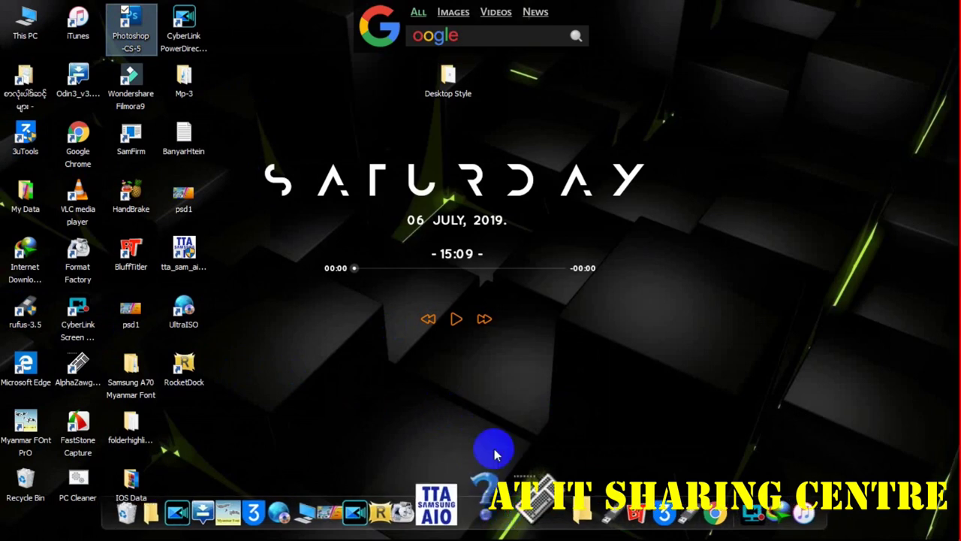
Step: Open the icon settings of the Photoshop -CS-5 dock item and look through the built-in icons
right_click(498, 506)
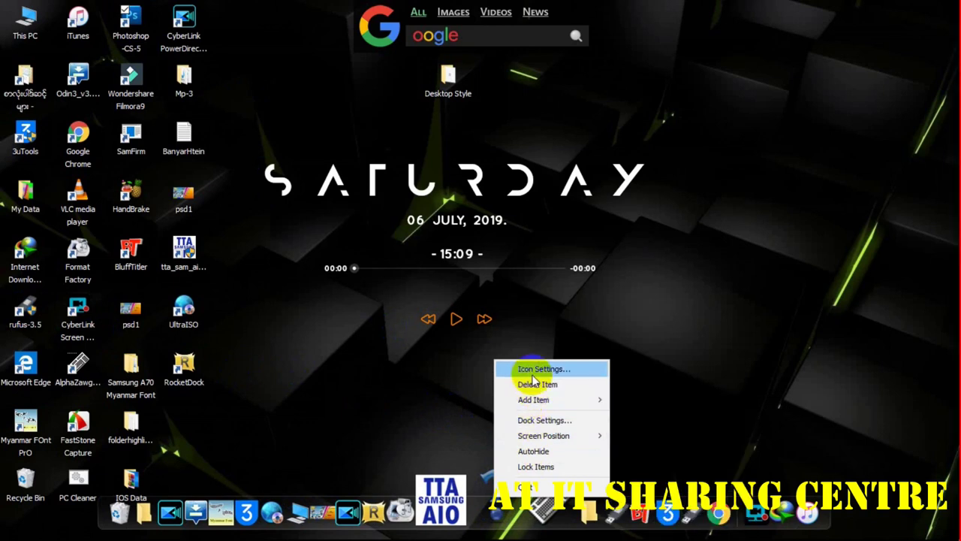
left_click(573, 368)
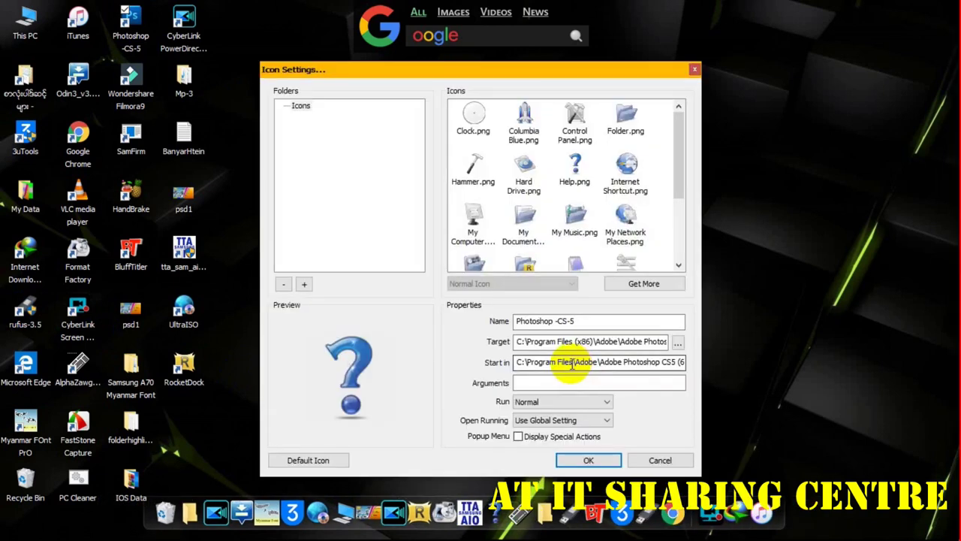
scroll(554, 226, "down", 3)
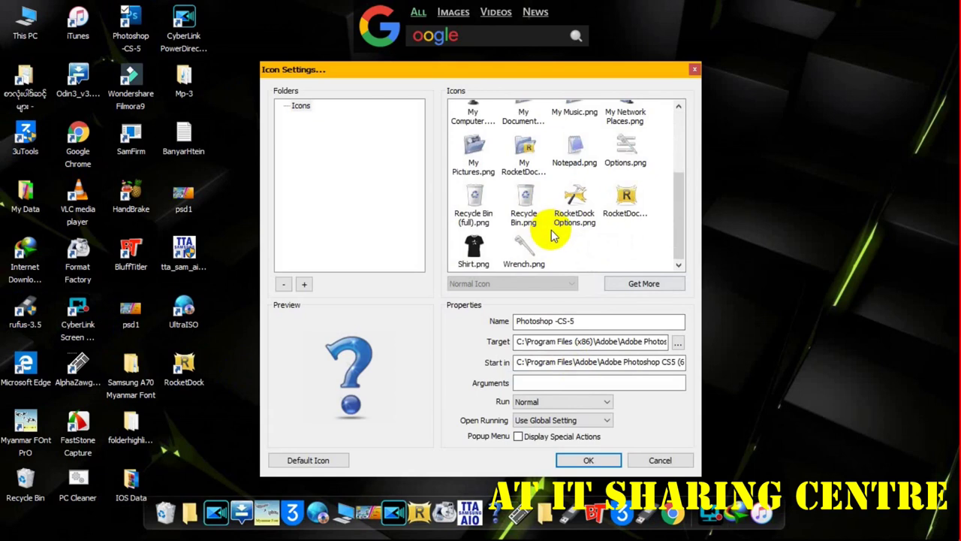
scroll(554, 236, "up", 3)
scroll(569, 222, "down", 3)
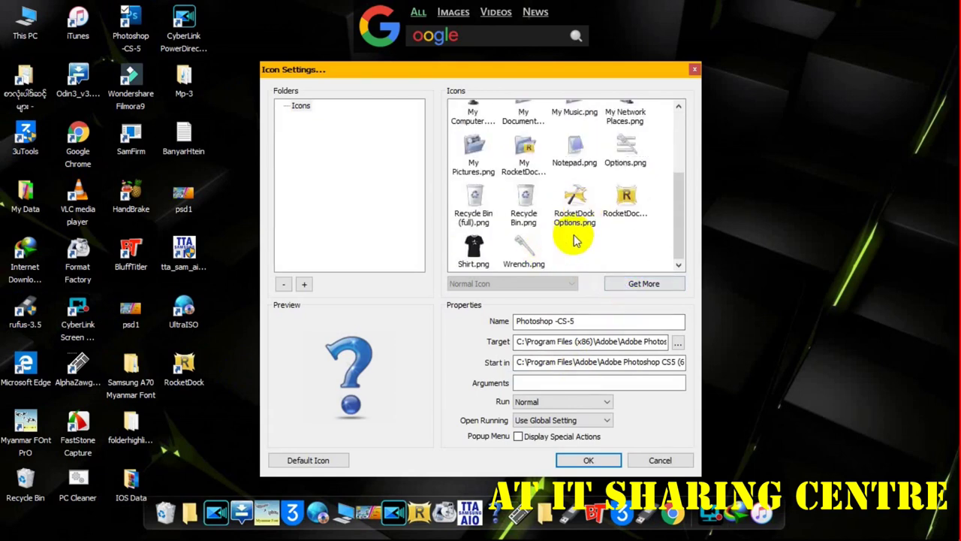
scroll(575, 240, "up", 3)
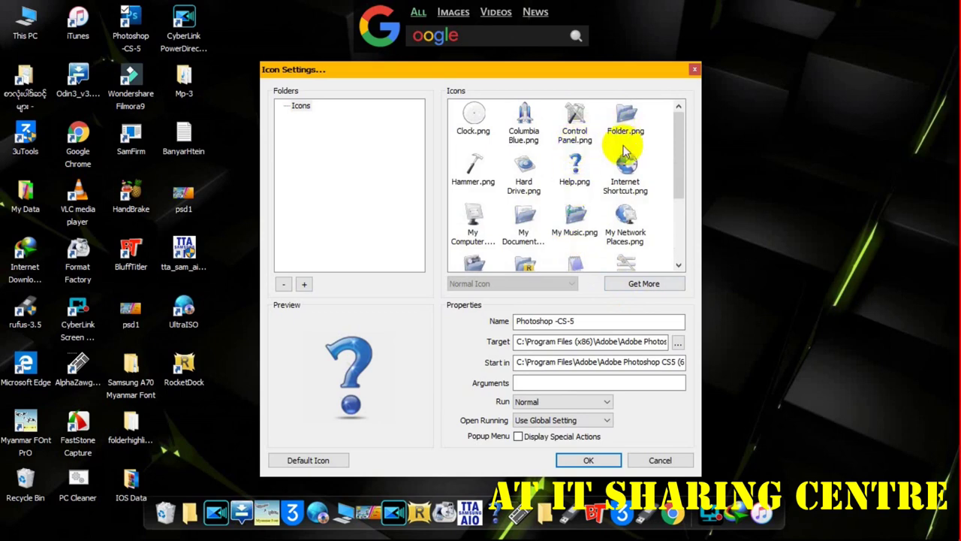
scroll(564, 235, "down", 3)
Step: Add the Ultralight icons folder from Desktop Style's Beauty Desktop folder as an icon source
left_click(303, 284)
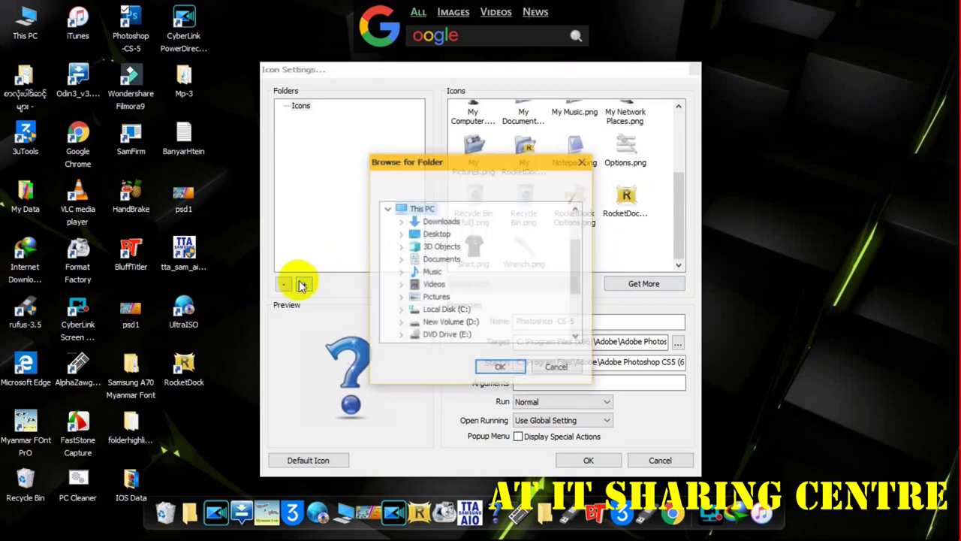
scroll(484, 283, "down", 3)
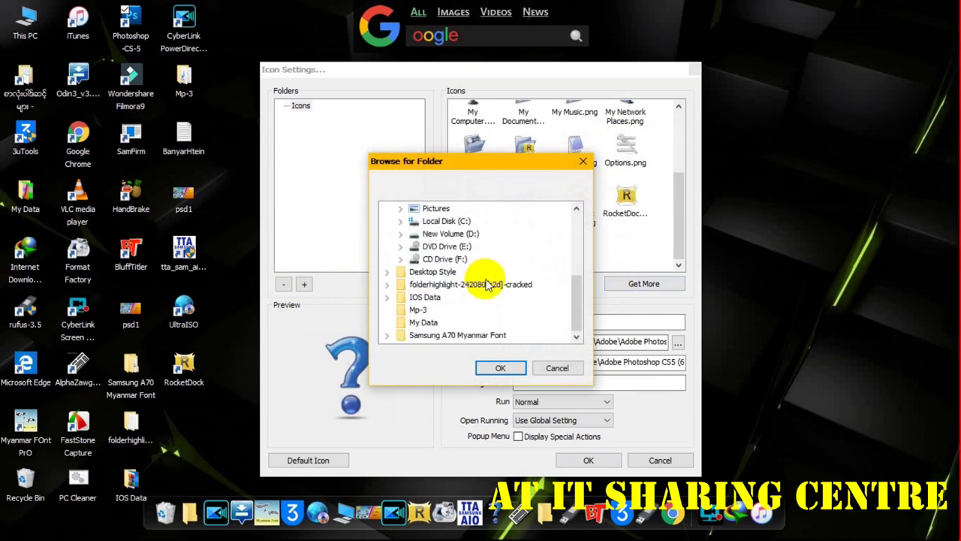
left_click(387, 272)
double_click(468, 285)
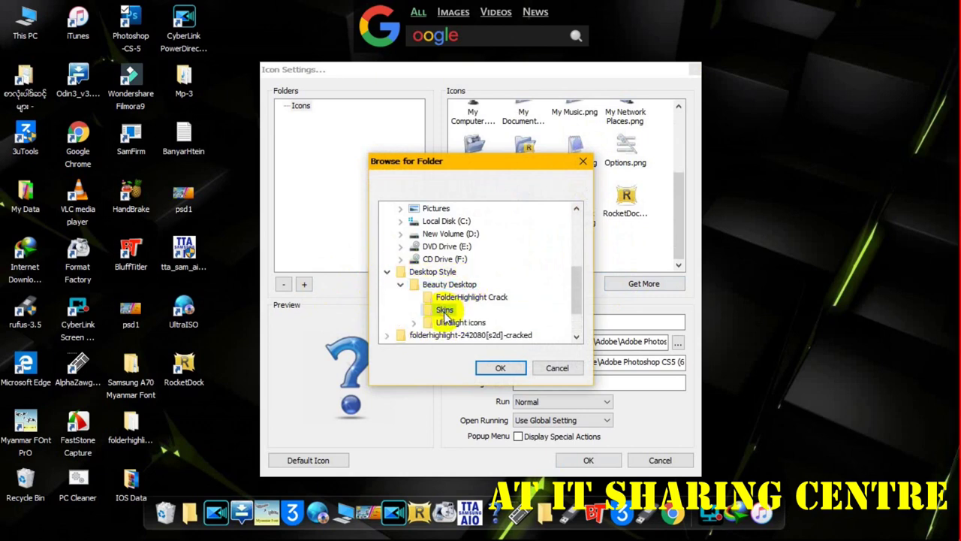
left_click(501, 367)
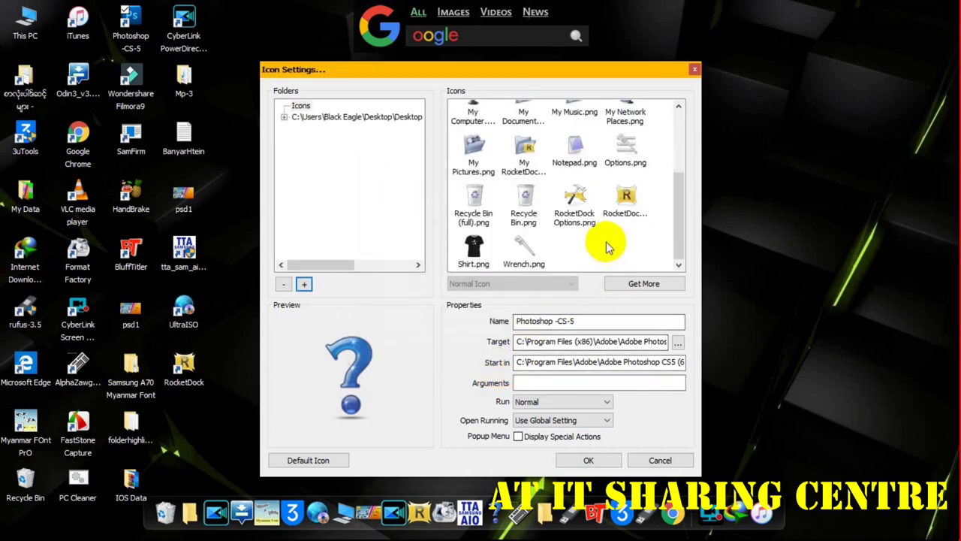
Step: Examine the icons offered in the 48x48 and 128x128 subfolders of the Ultralight icons folder
scroll(609, 248, "up", 2)
scroll(608, 248, "down", 2)
left_click(364, 117)
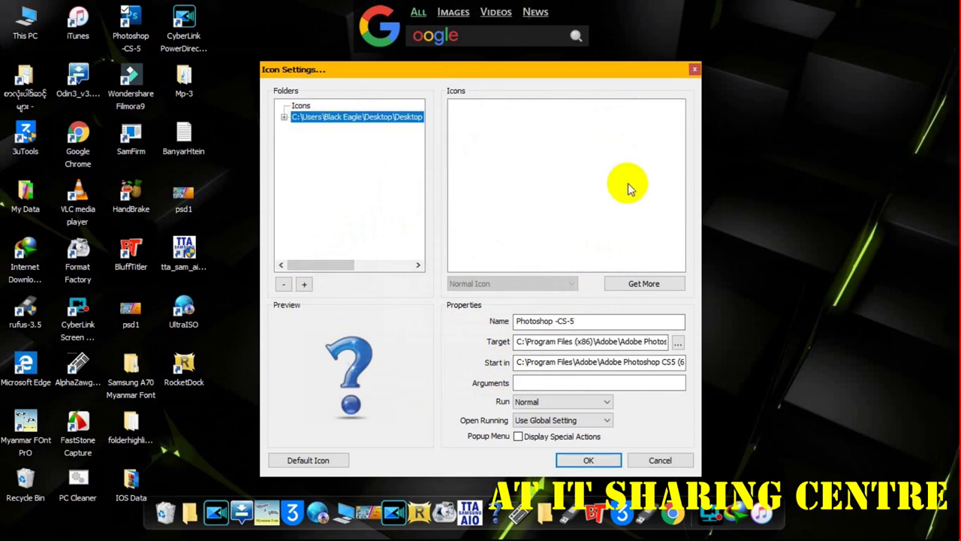
double_click(366, 119)
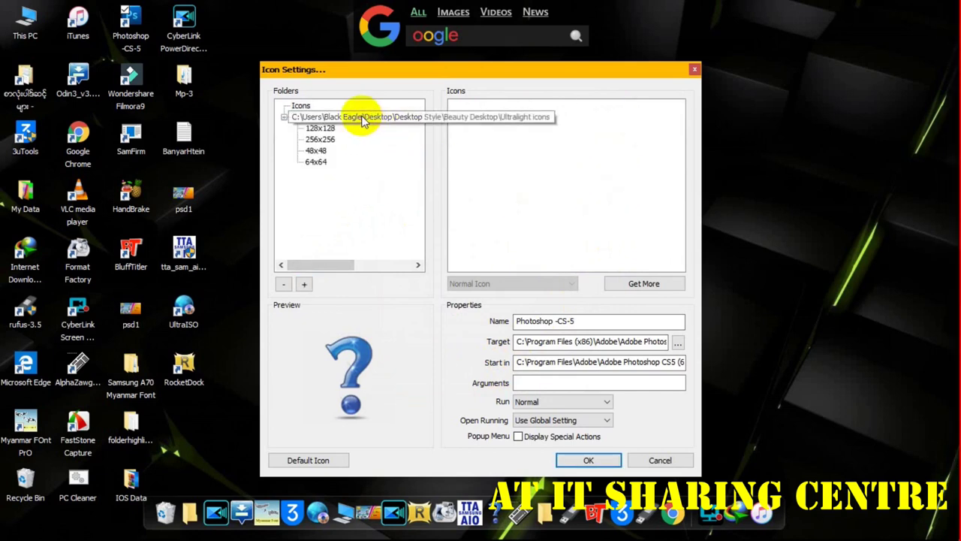
left_click(305, 130)
left_click(317, 153)
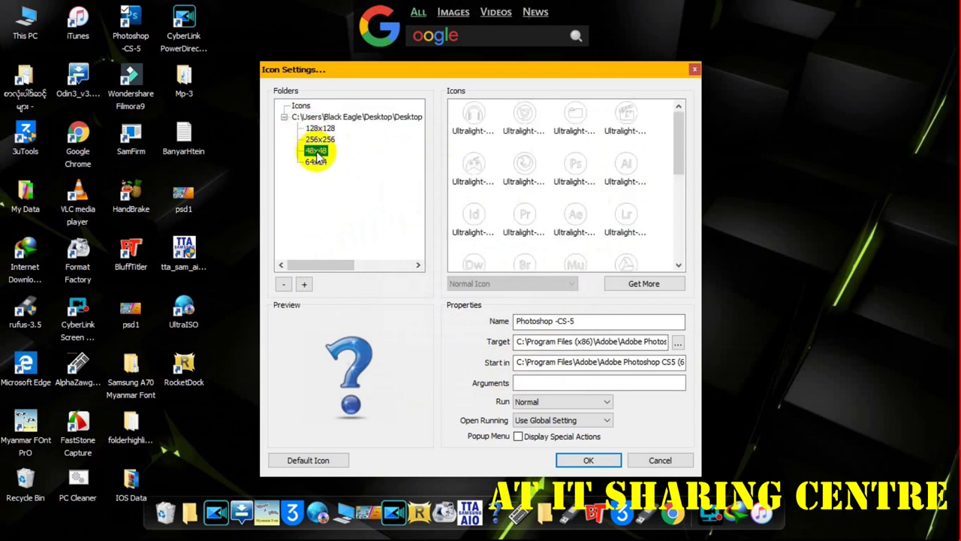
scroll(509, 179, "down", 3)
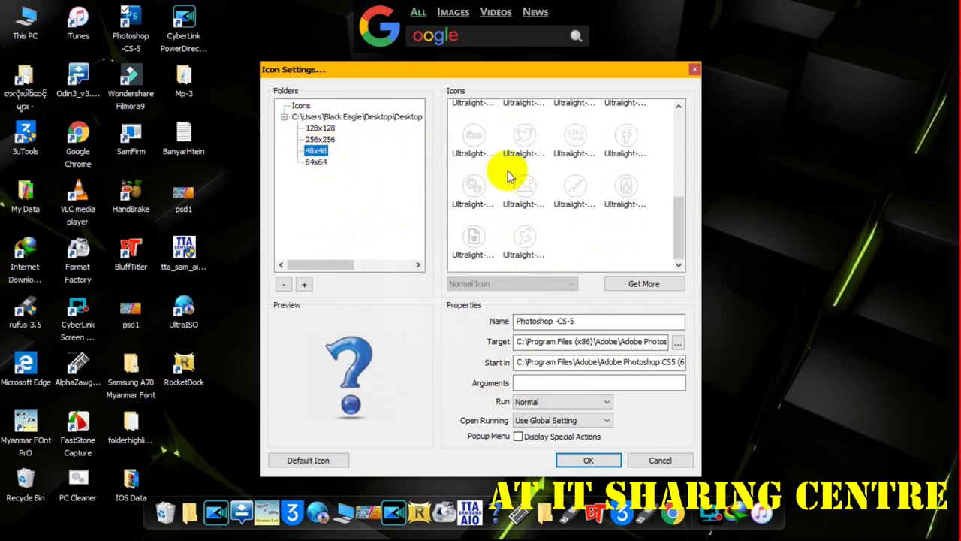
left_click(315, 152)
left_click(315, 154)
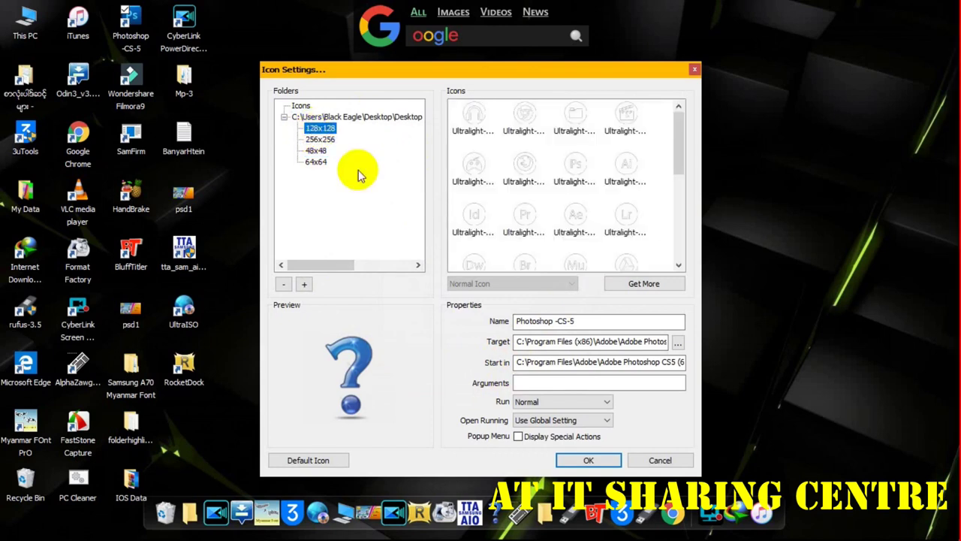
scroll(650, 214, "down", 5)
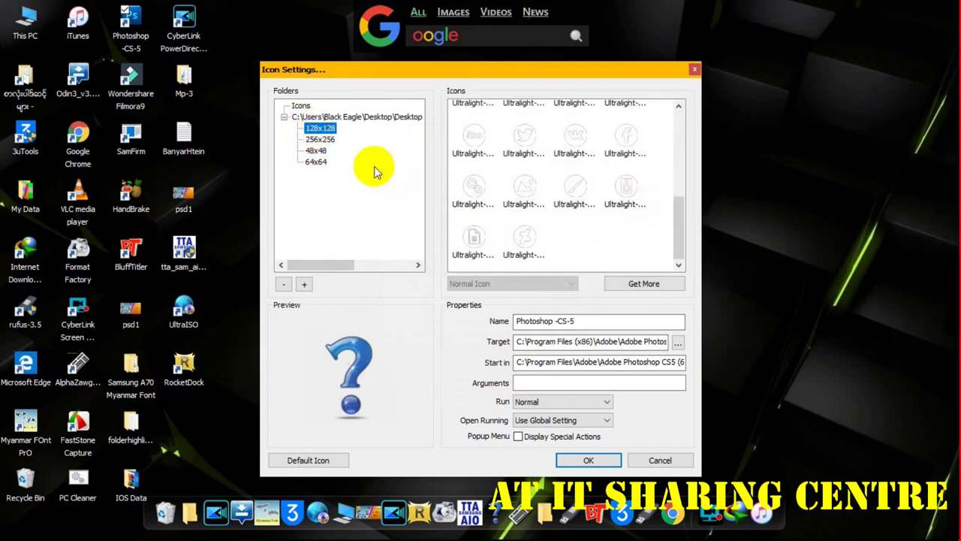
Step: Look through the icons in the 256x256 and 48x48 Ultralight subfolders and open the 64x64 subfolder
left_click(320, 139)
scroll(633, 198, "down", 5)
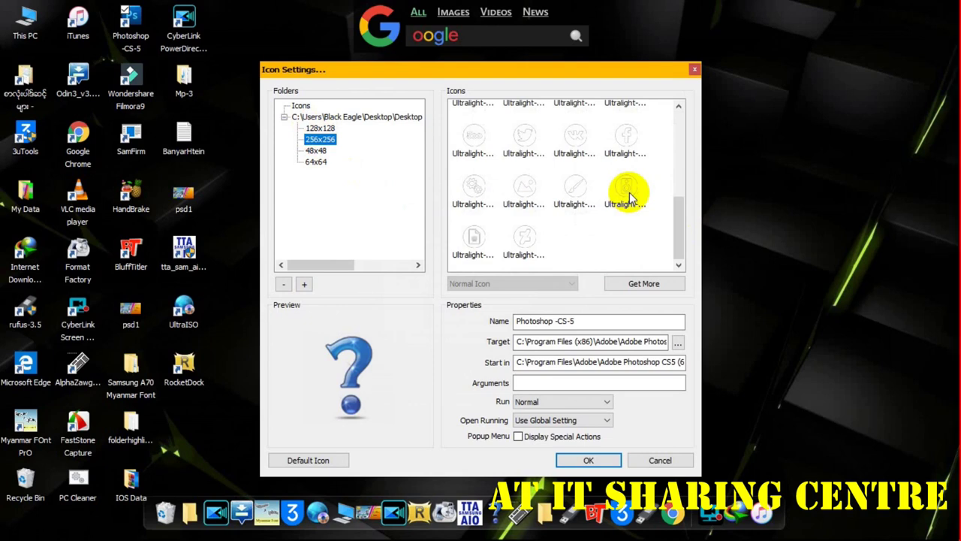
left_click(316, 150)
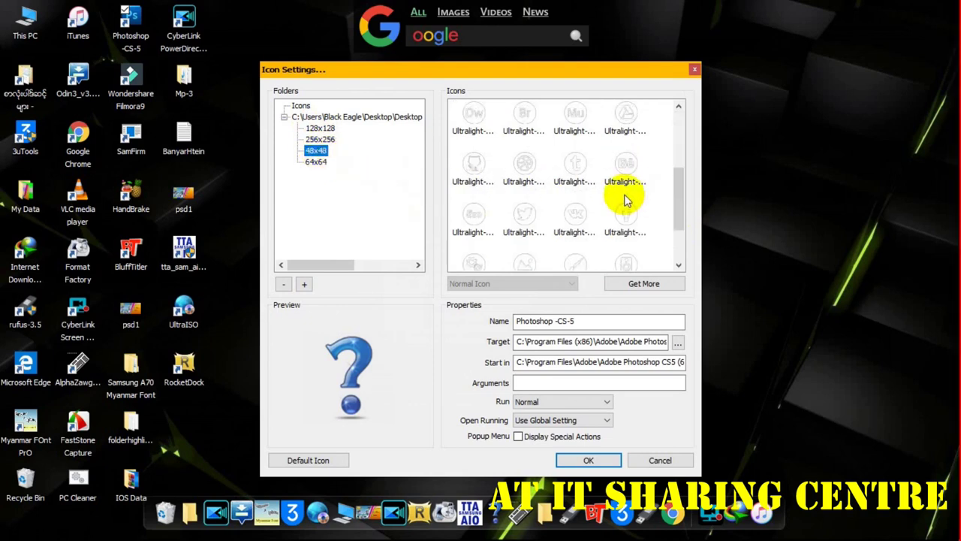
left_click(316, 161)
scroll(605, 220, "down", 5)
Step: Try the paintbrush, speaker, VK, Dribbble, Br and Mu icons on the Photoshop -CS-5 dock item
left_click(561, 196)
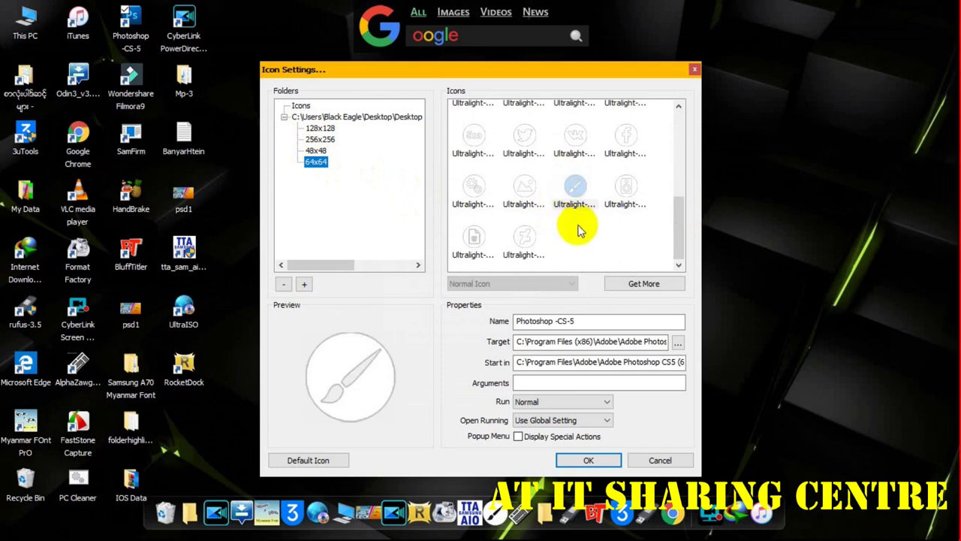
left_click(624, 188)
left_click(572, 149)
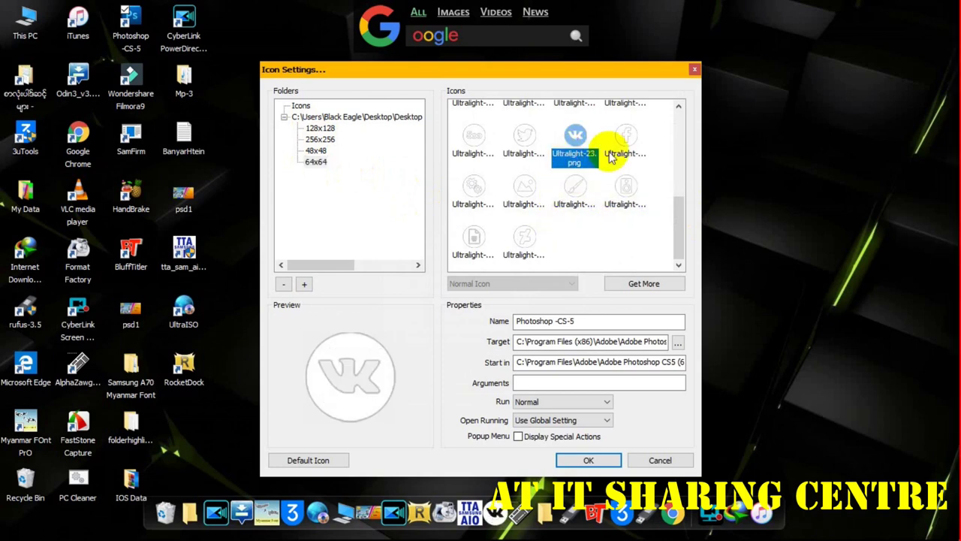
scroll(622, 156, "up", 1)
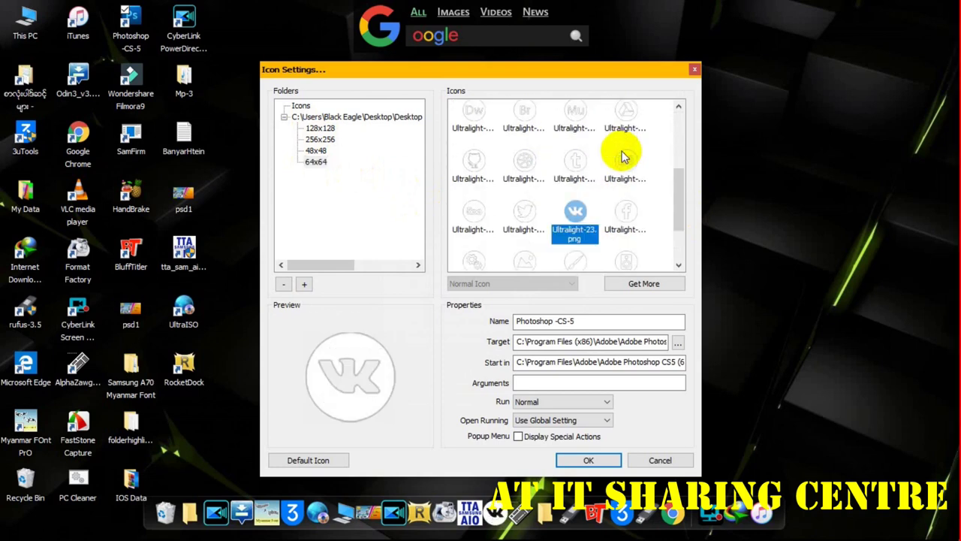
left_click(588, 162)
left_click(514, 161)
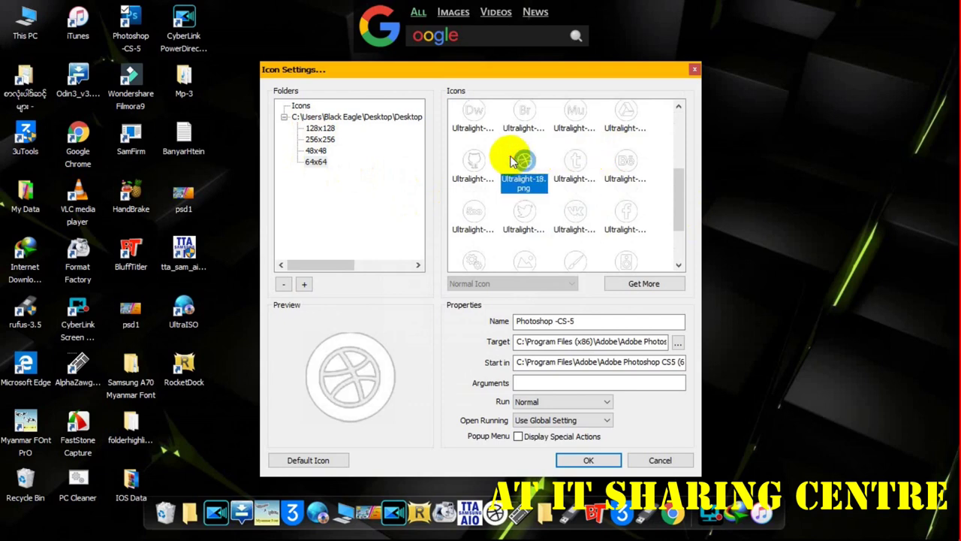
left_click(479, 115)
left_click(518, 114)
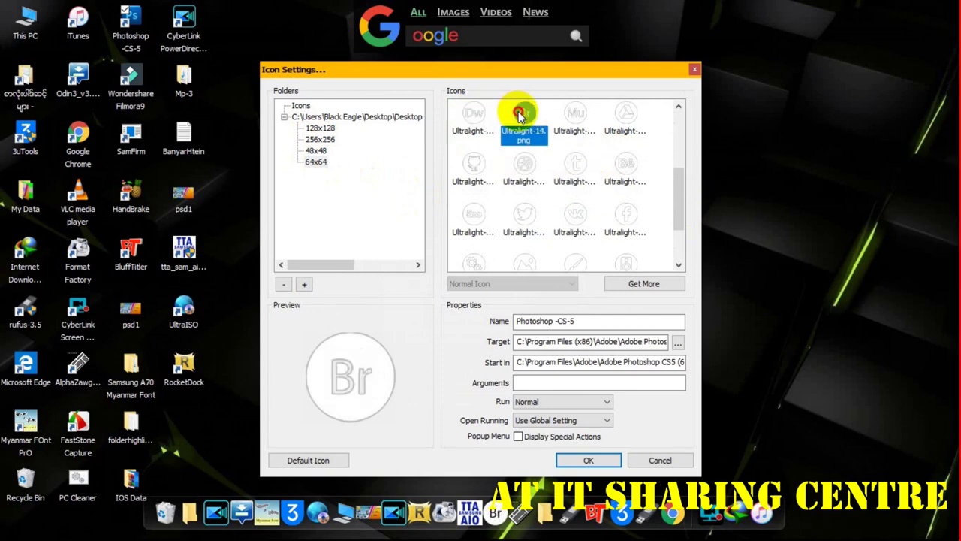
left_click(564, 119)
scroll(629, 250, "down", 2)
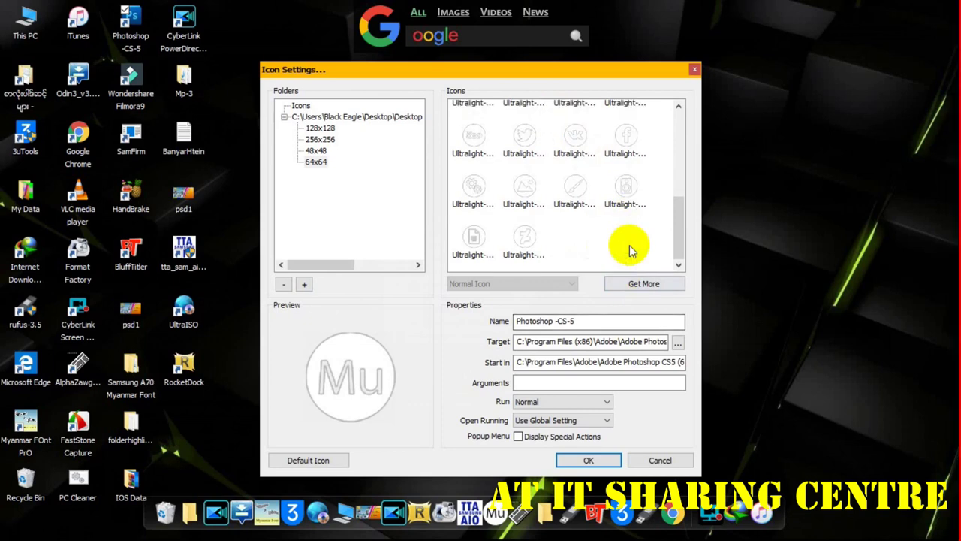
Step: Assign the Facebook icon from the 64x64 subfolder to the Photoshop -CS-5 dock item and apply the icon settings
left_click(623, 194)
left_click(625, 140)
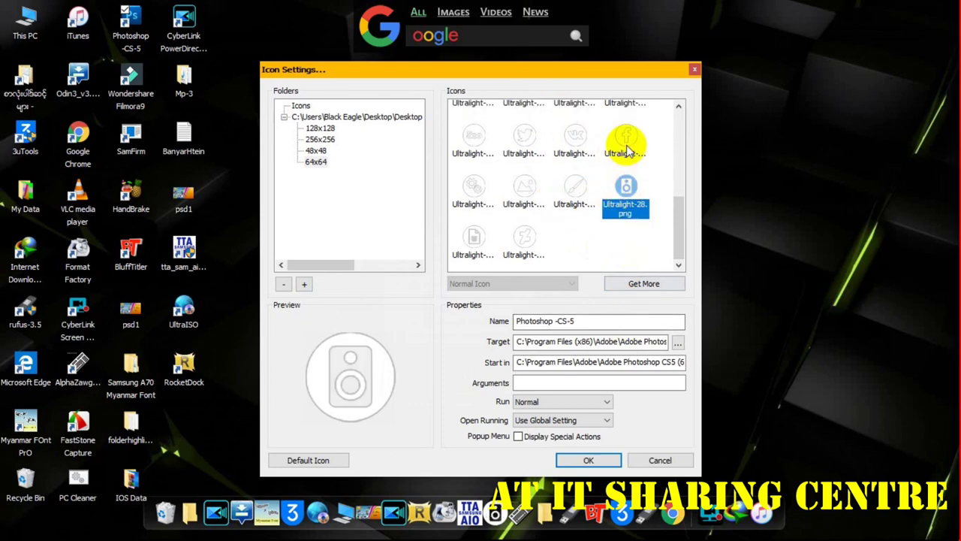
left_click(584, 456)
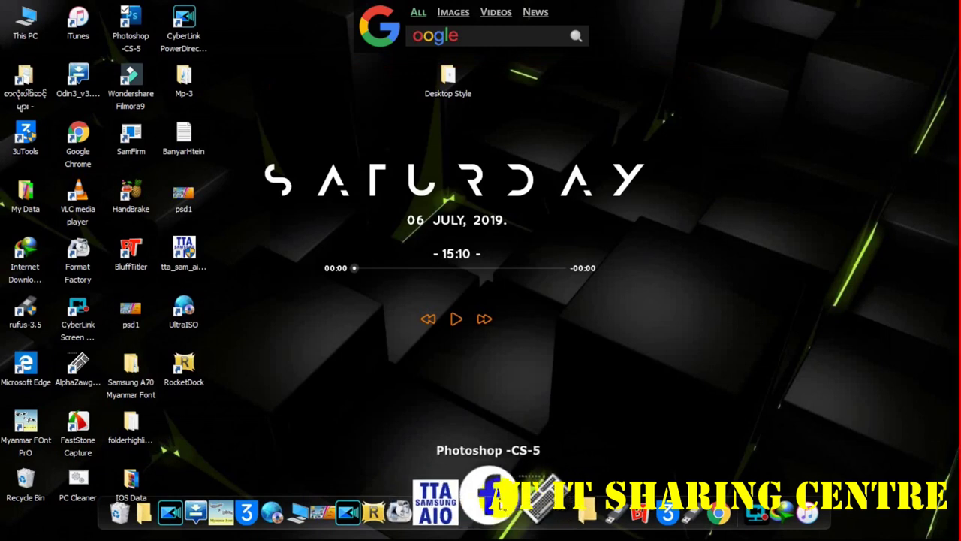
Step: Refresh the desktop
right_click(751, 259)
left_click(768, 301)
right_click(767, 298)
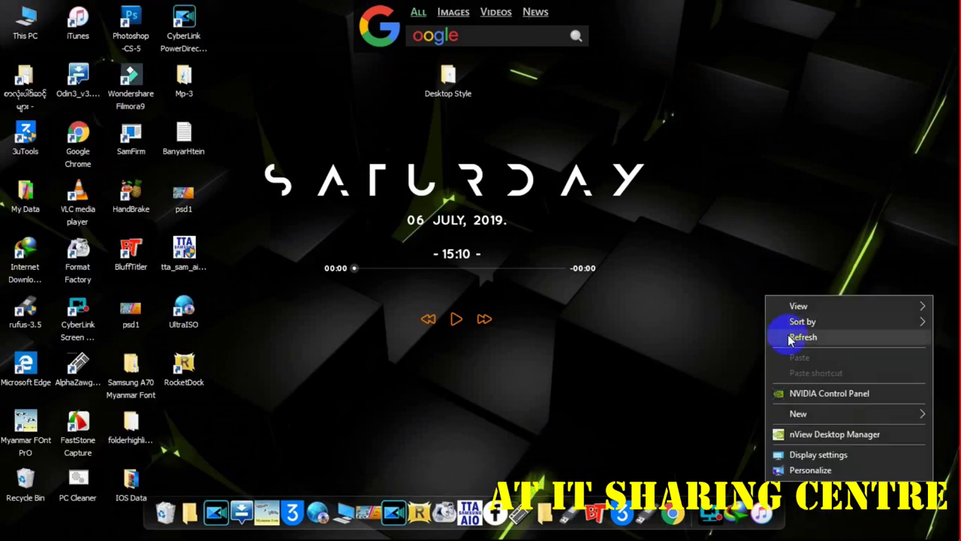